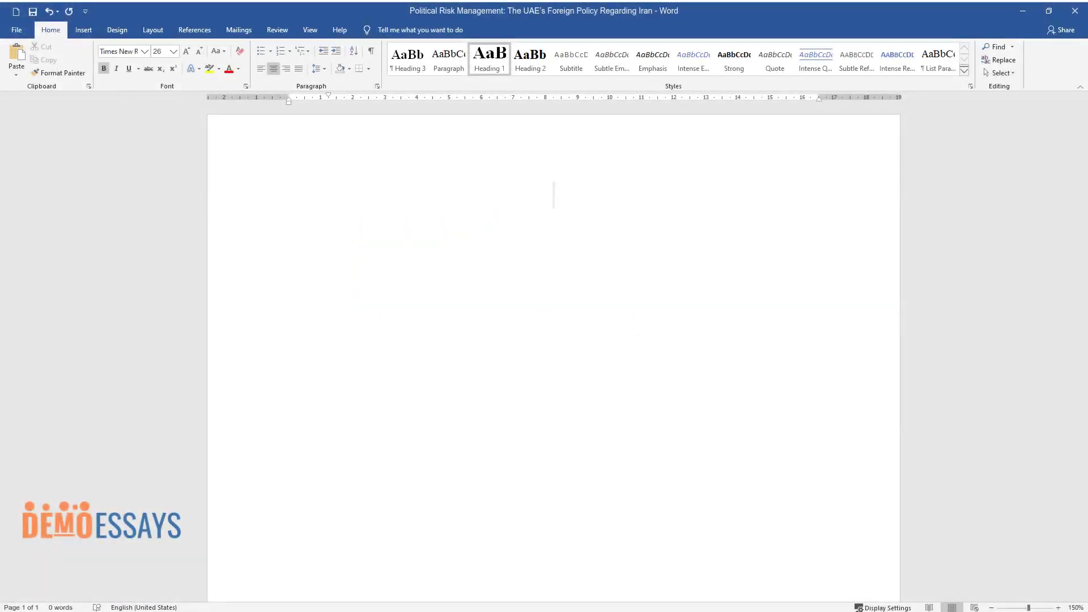
# Type the title 'Political Risk Management: The UAE's Foreign Policy Regarding Iran' at the top
pyautogui.write('Political R')
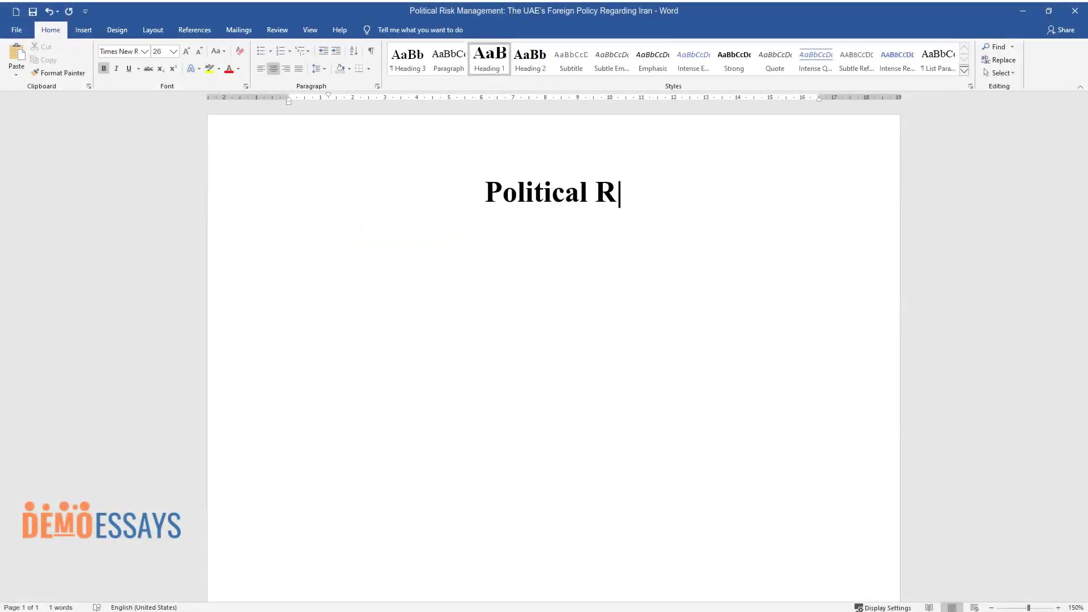
pyautogui.write("isk Management: The UAE's Foreign Polic")
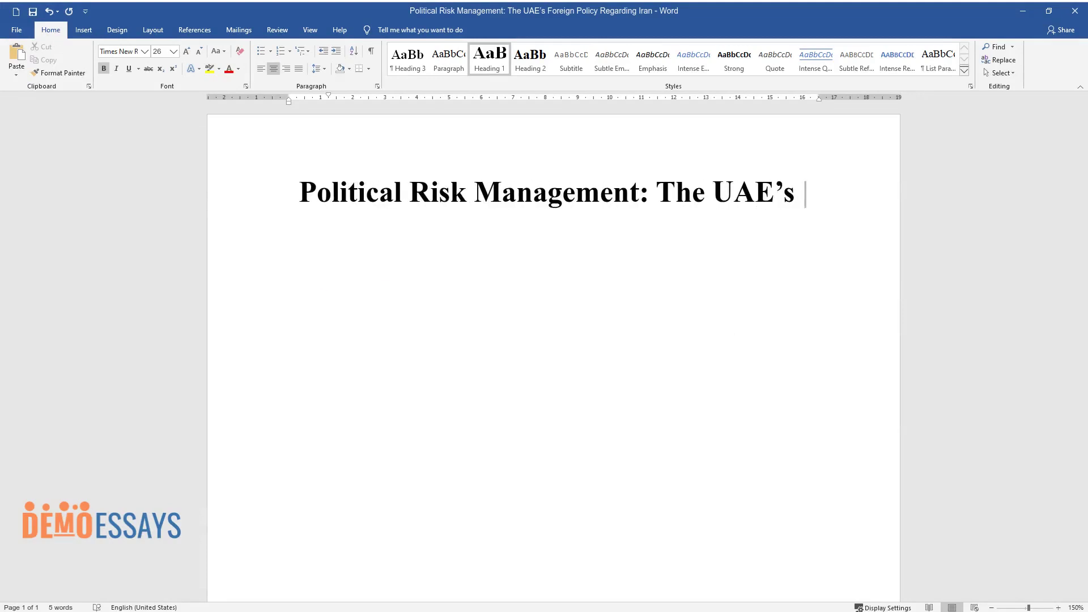
pyautogui.write('y Regarding Iran')
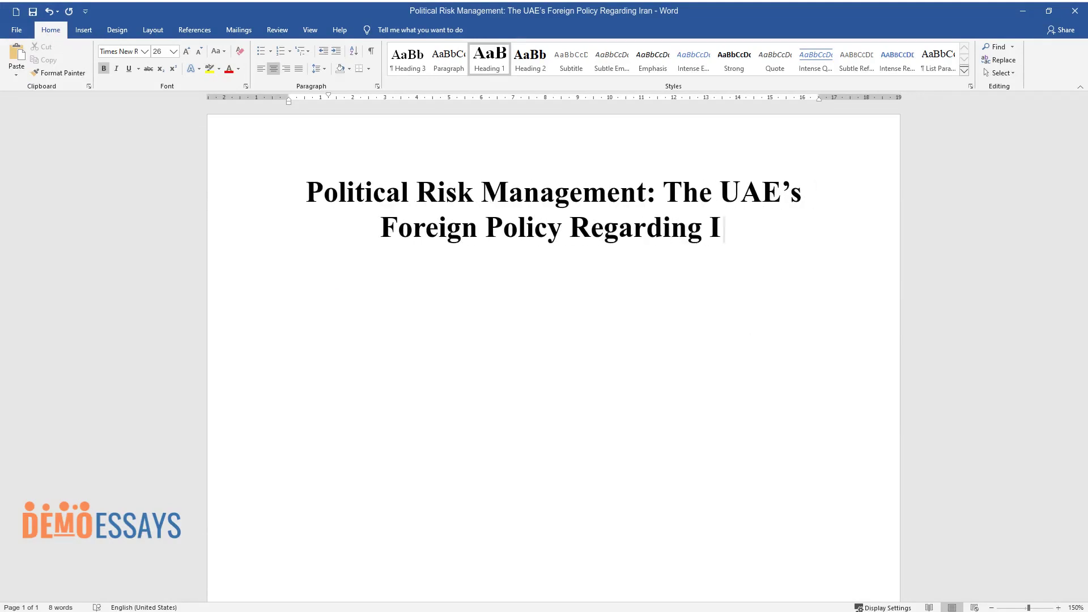
pyautogui.press('Return')
# Add the 'Introduction' heading and its paragraph on the UAE's long-standing hedging approach towards Iran
pyautogui.write('Introduction')
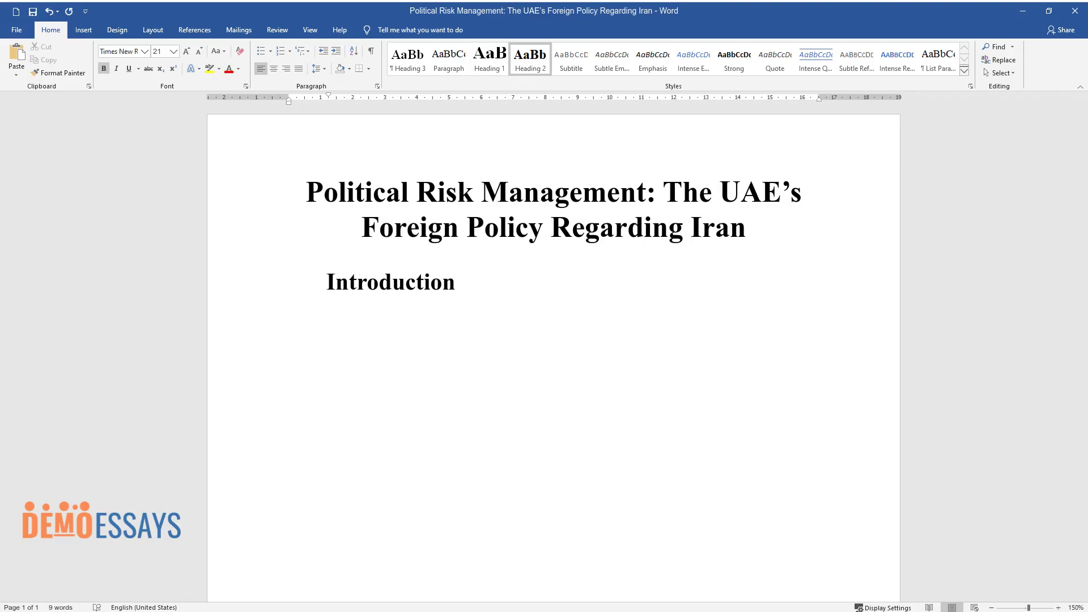
pyautogui.press('Return')
pyautogui.write('The')
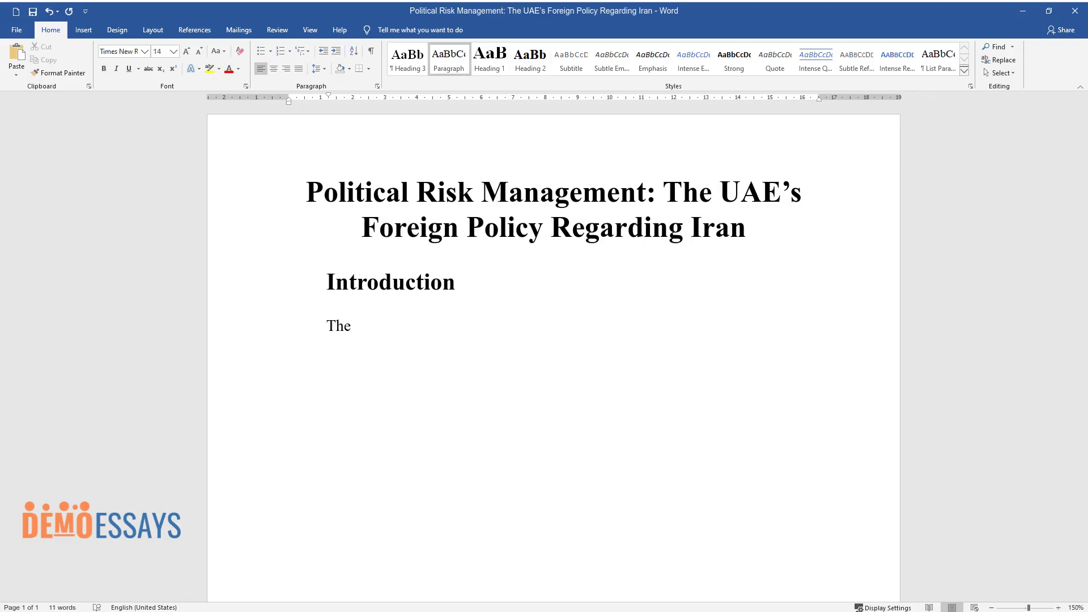
pyautogui.write(' key problem of the given memo can ')
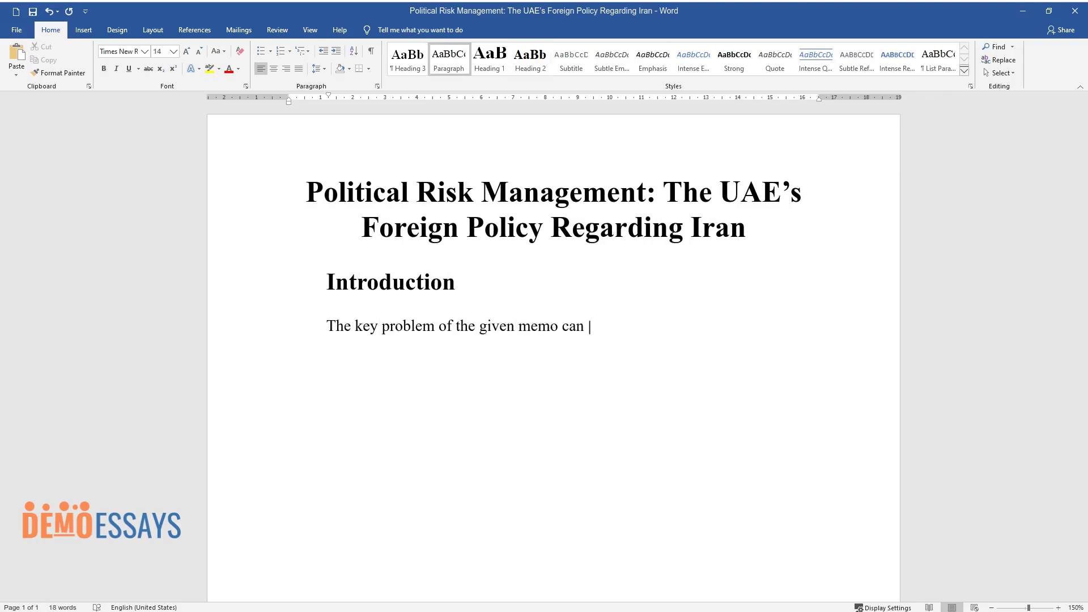
pyautogui.write('be identified as a long-standing ')
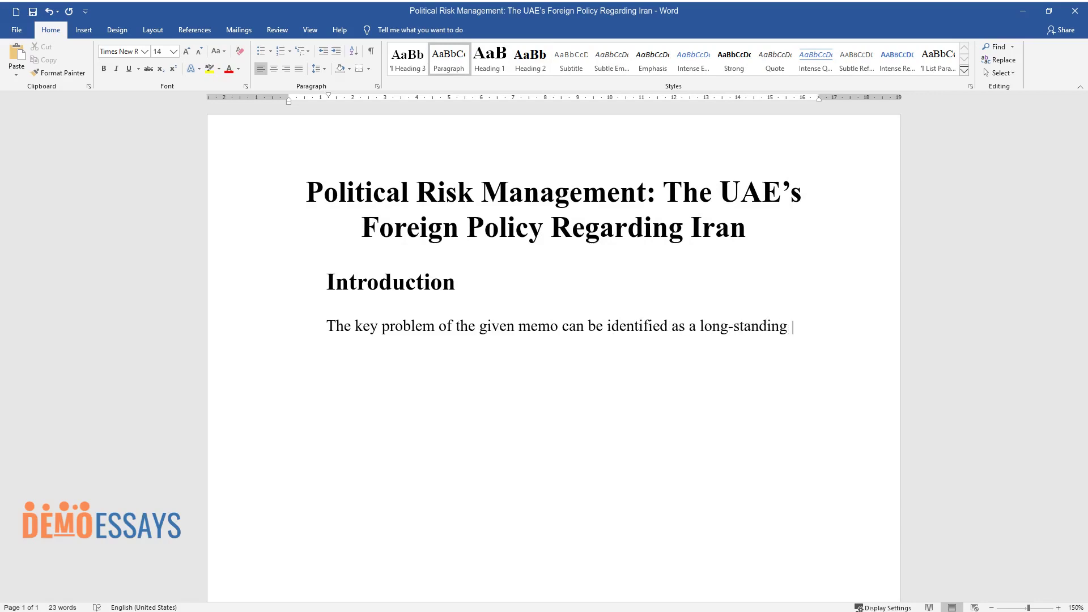
pyautogui.write('hedging approach of the UAE toward')
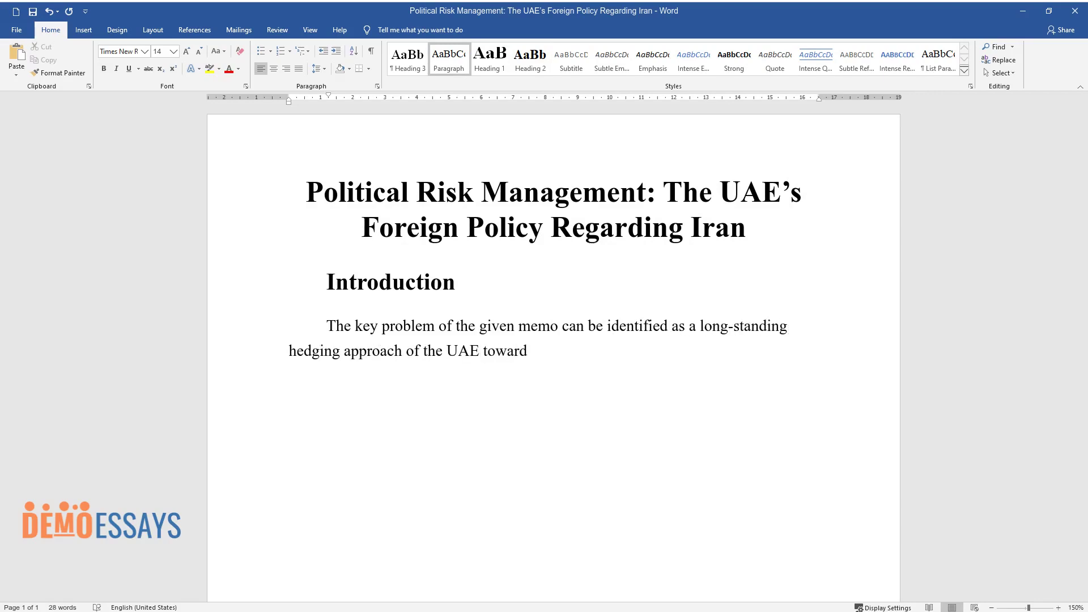
pyautogui.write('s Iran. The country alternated bet')
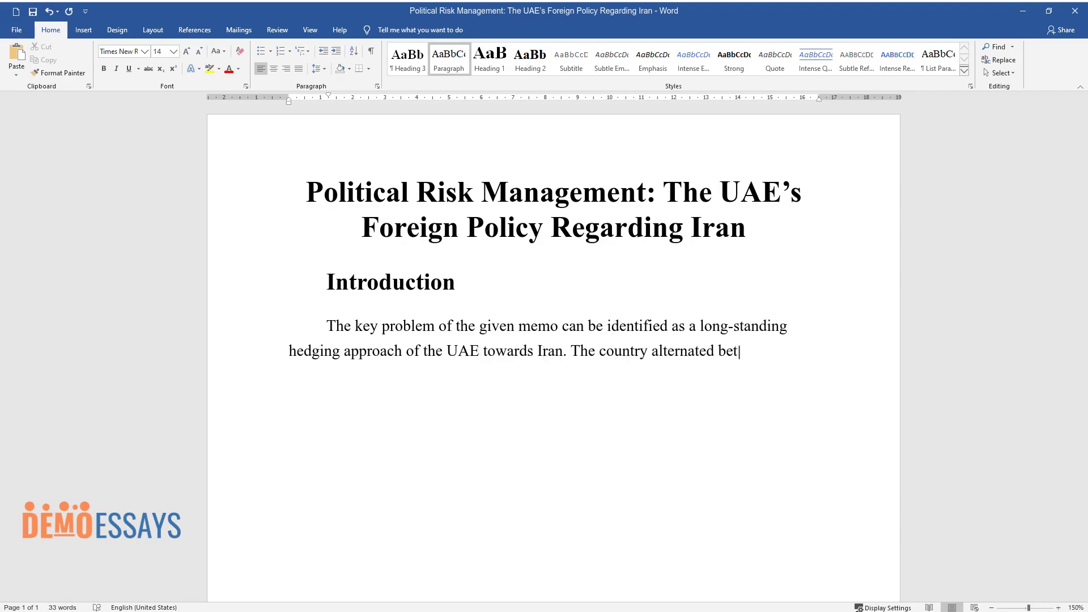
pyautogui.write('ween soft balancing and hard balancing. Here, the m')
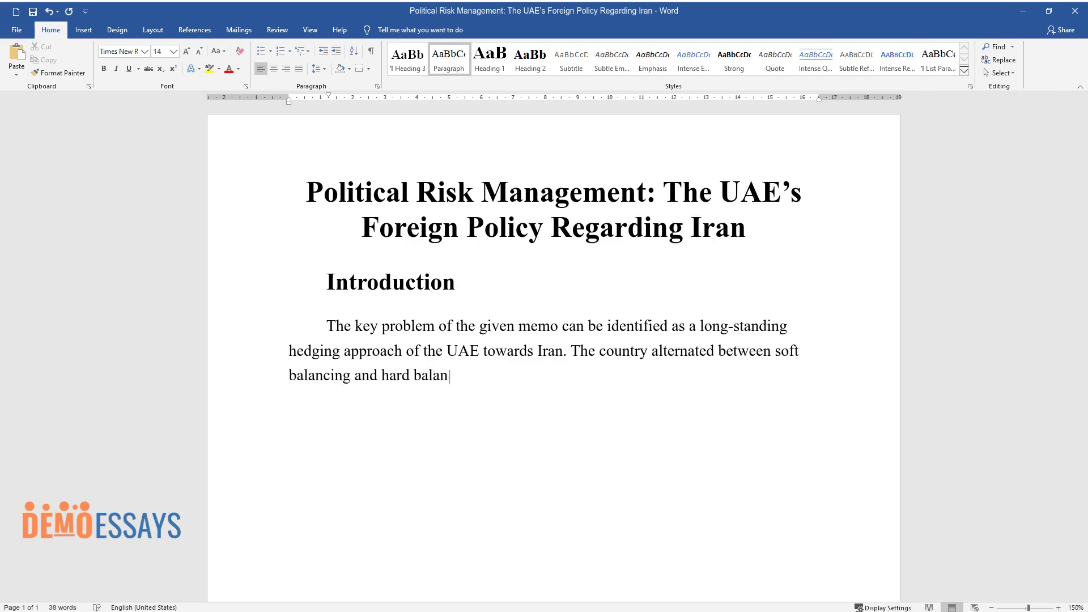
pyautogui.write('ain objectives r')
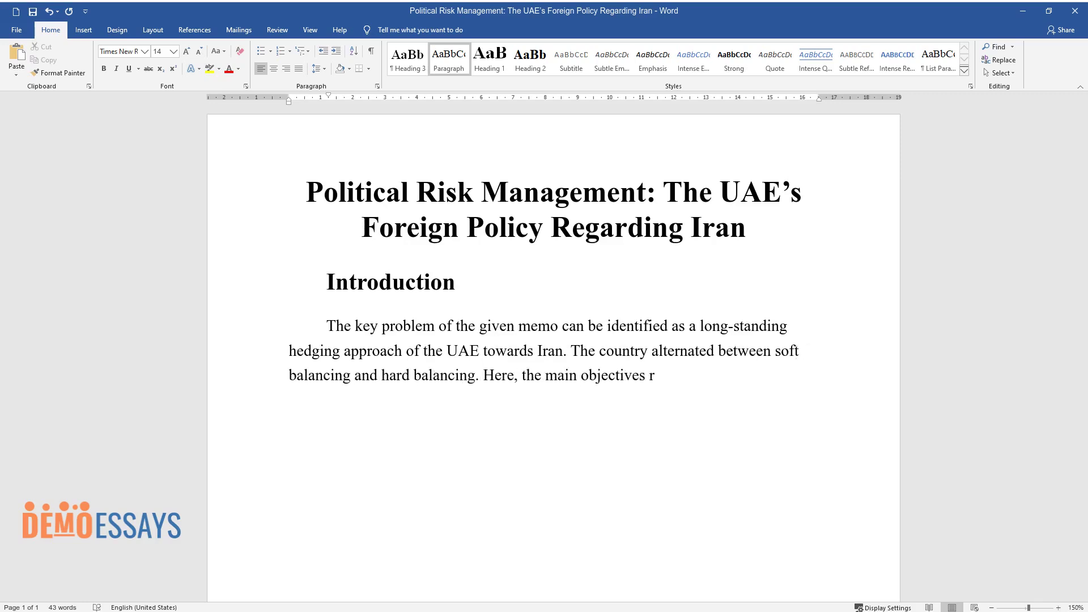
pyautogui.write('evolve around making a cle')
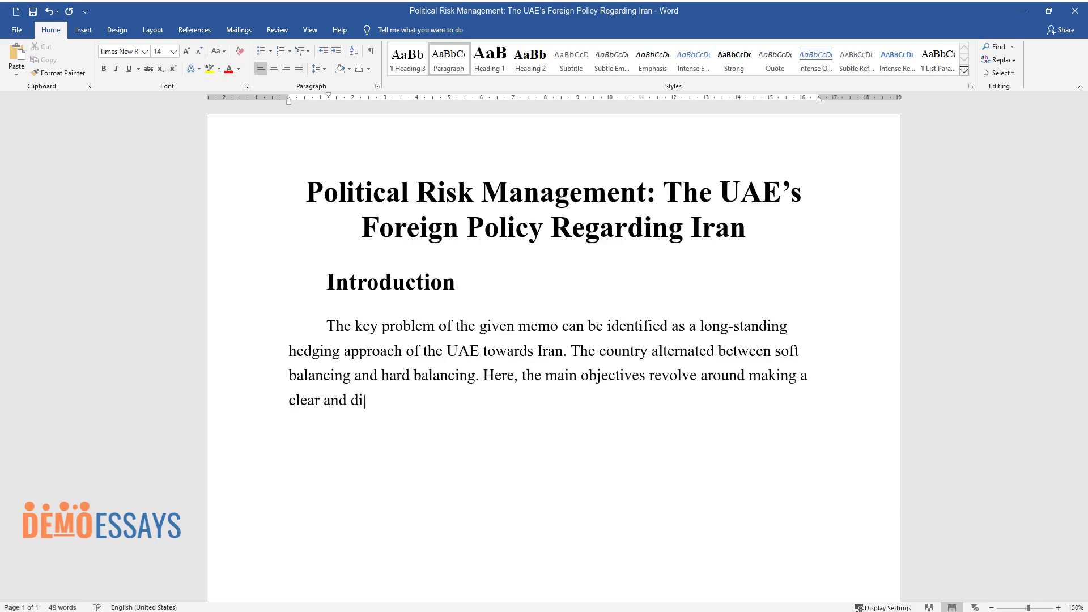
pyautogui.write('ar and direct decision about selecting the ')
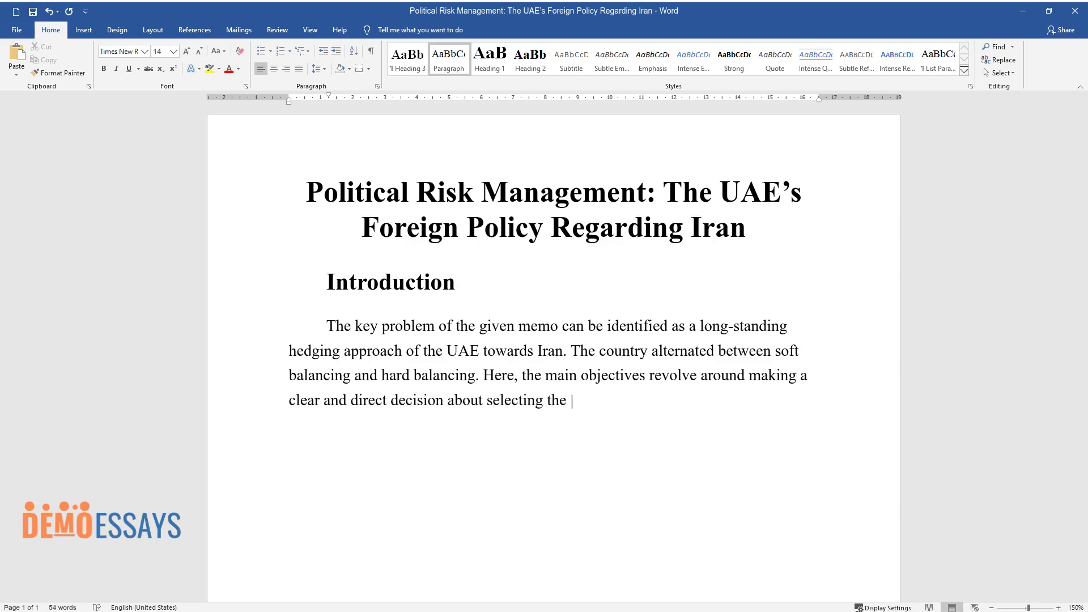
pyautogui.write('only option and adhering to it for')
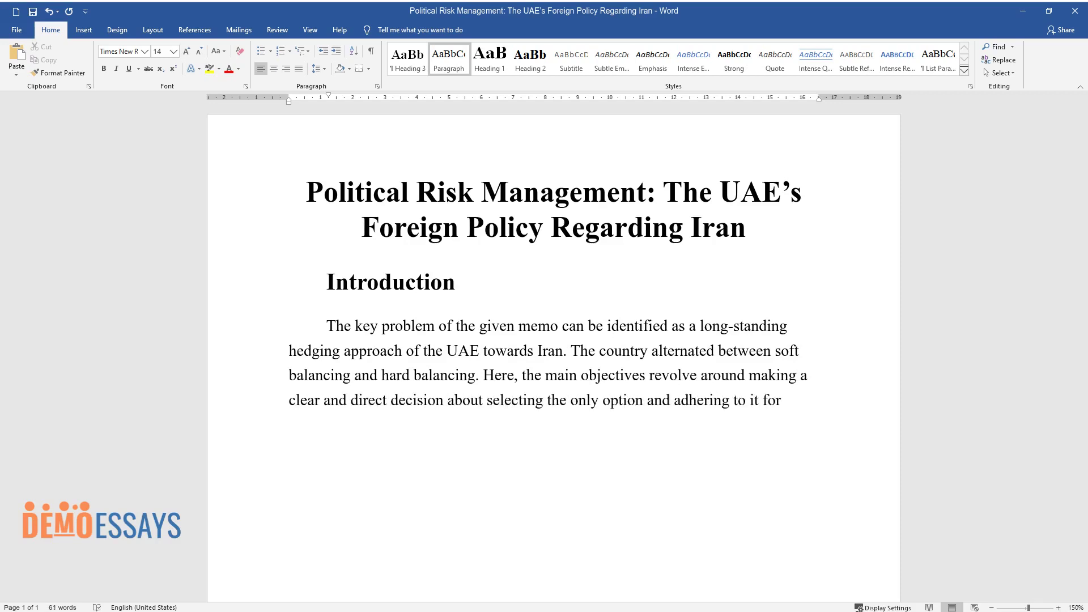
pyautogui.write(" long-term benefits. UAE's positio")
pyautogui.scroll(-3, 552, 262)
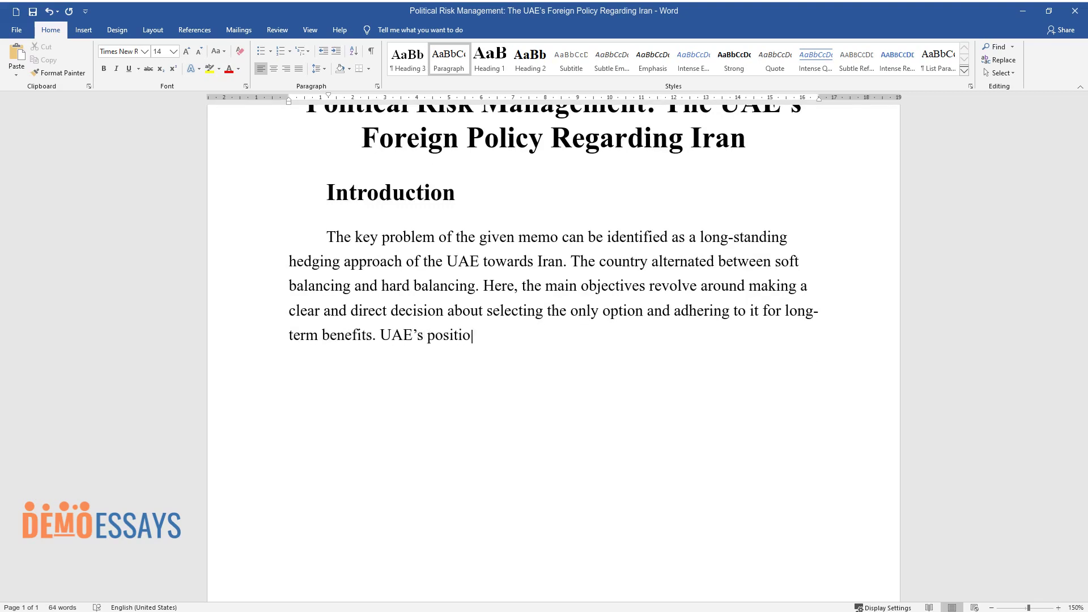
pyautogui.write('n towards Iran always sought to re')
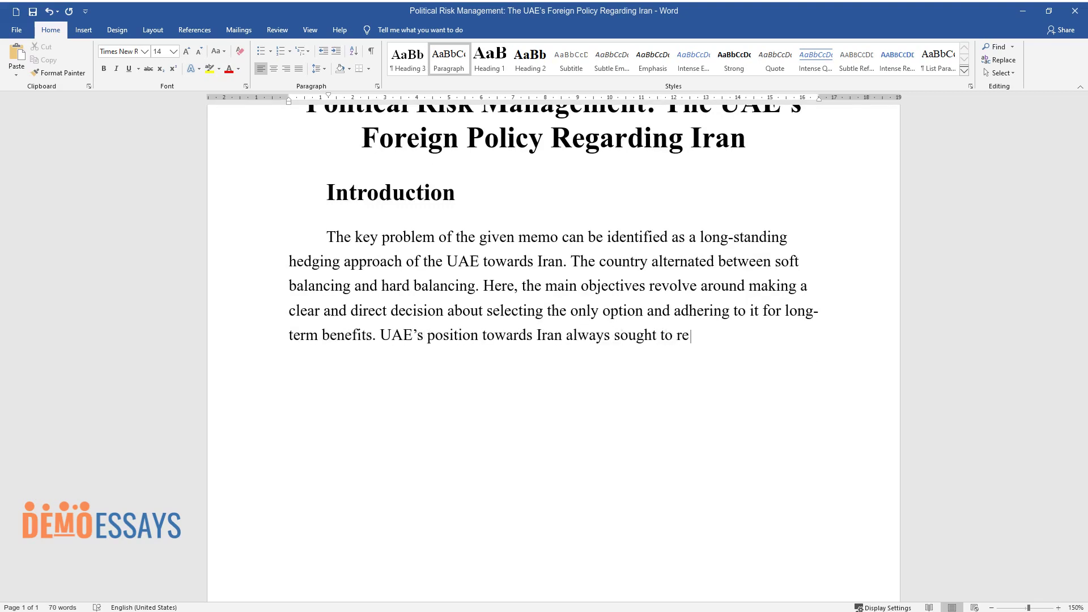
pyautogui.write('ap some form of economic benefits but also')
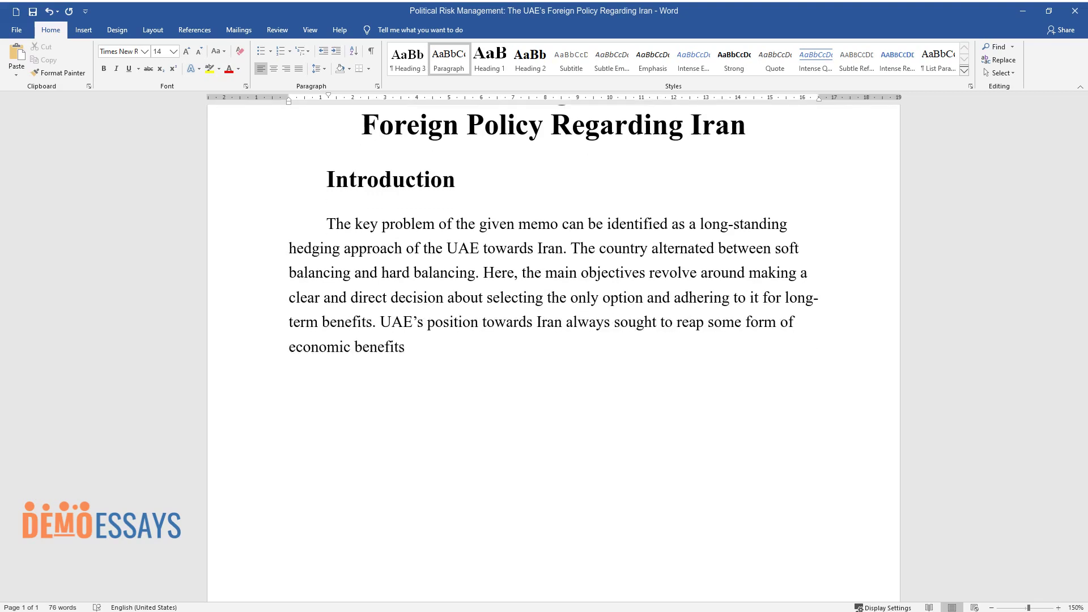
pyautogui.write(' comply with the strategi')
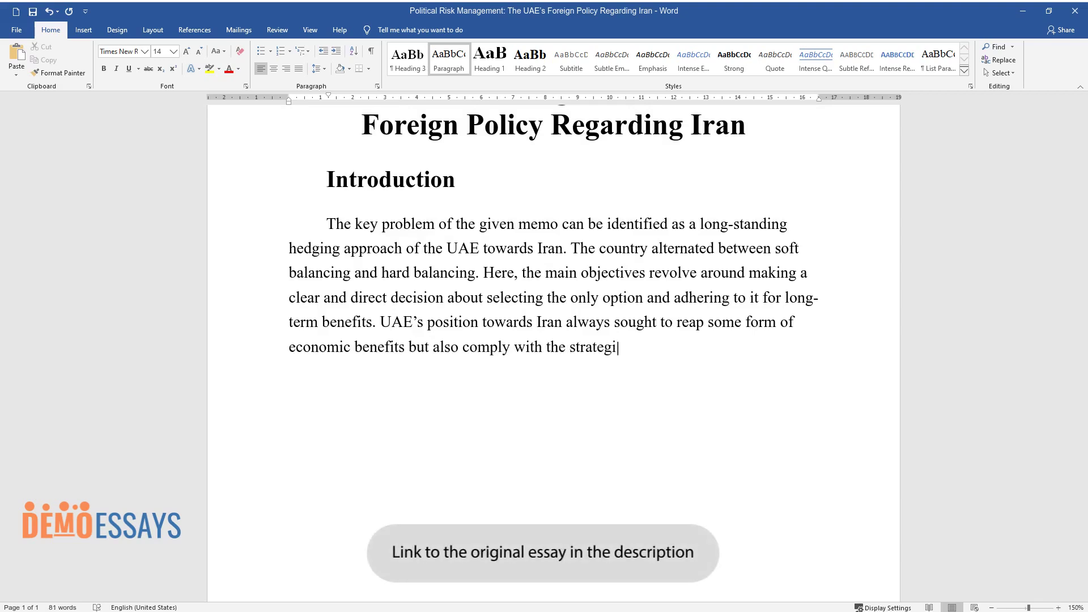
pyautogui.write('c hostility of its foreign allies,')
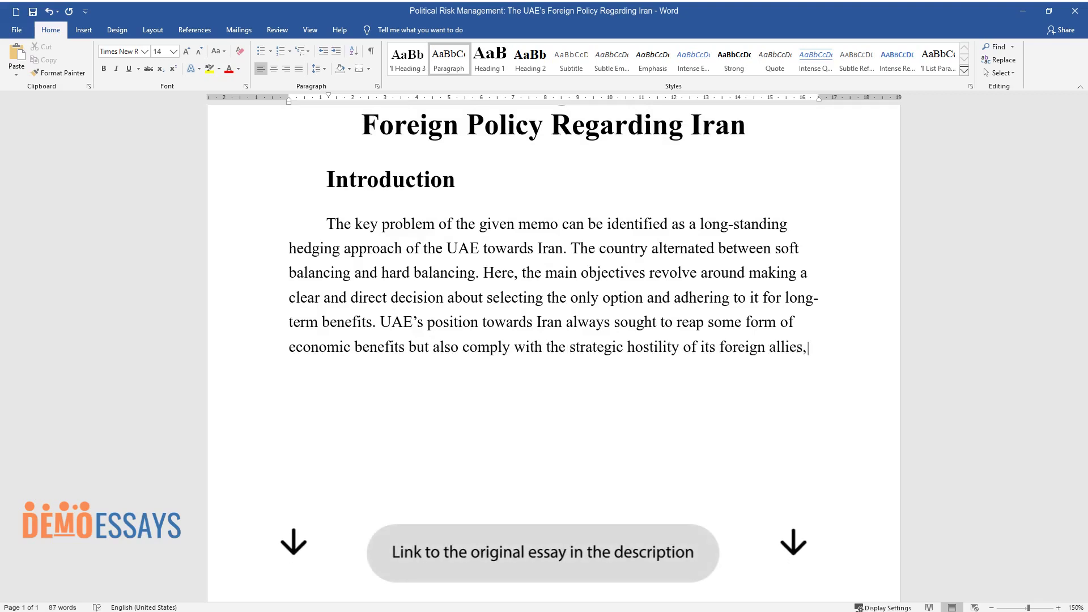
pyautogui.write(' such as the United States or Saud')
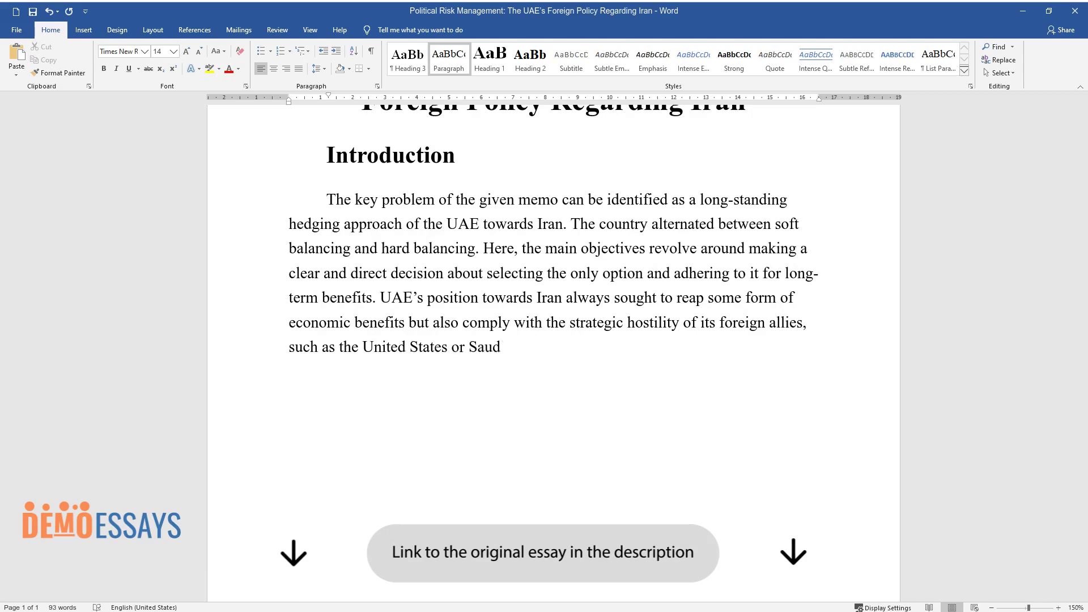
pyautogui.write('i Arabia. The general approach to ')
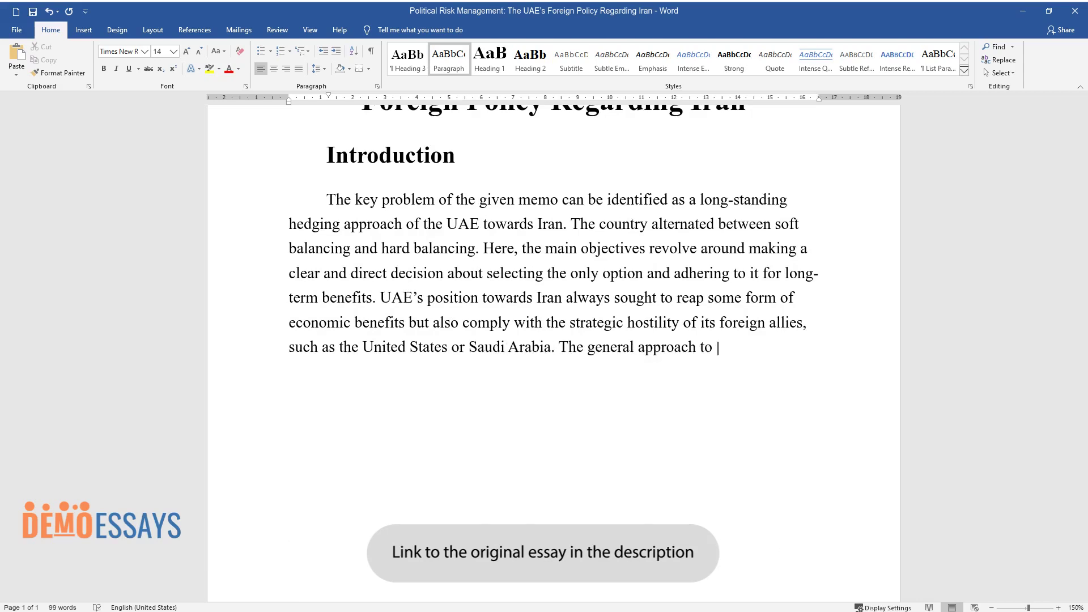
pyautogui.write('he')
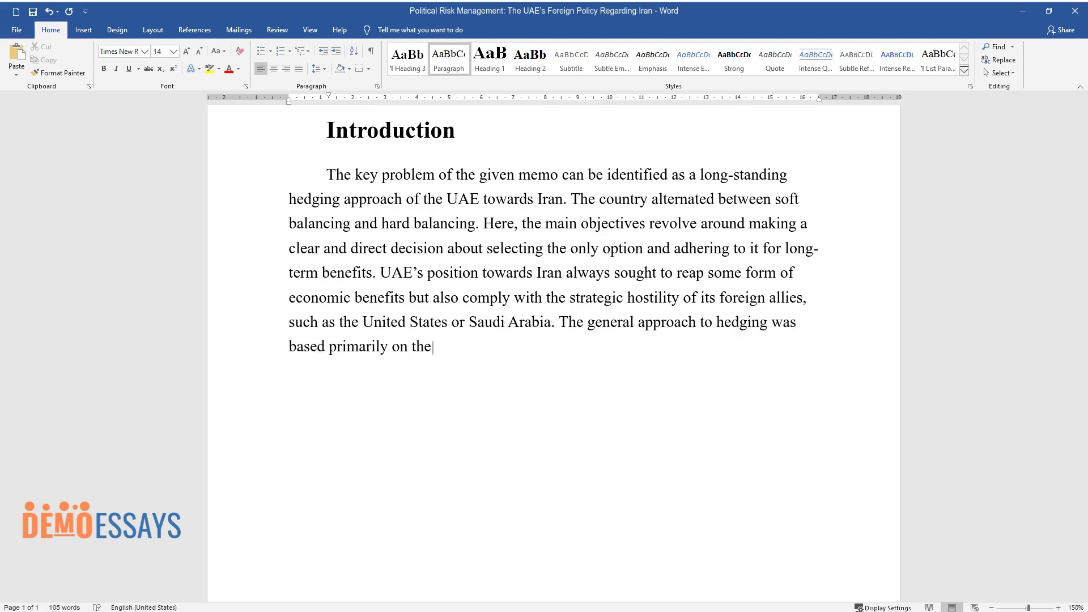
pyautogui.write('dging was based primarily on the balancing between the stated appr')
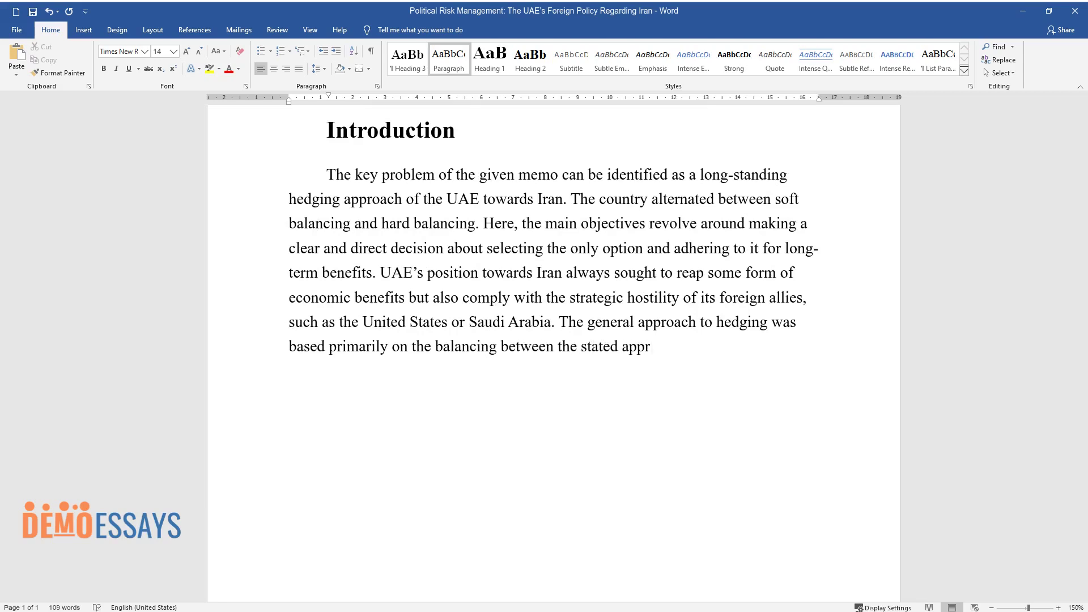
pyautogui.write('oaches.')
pyautogui.press('Return')
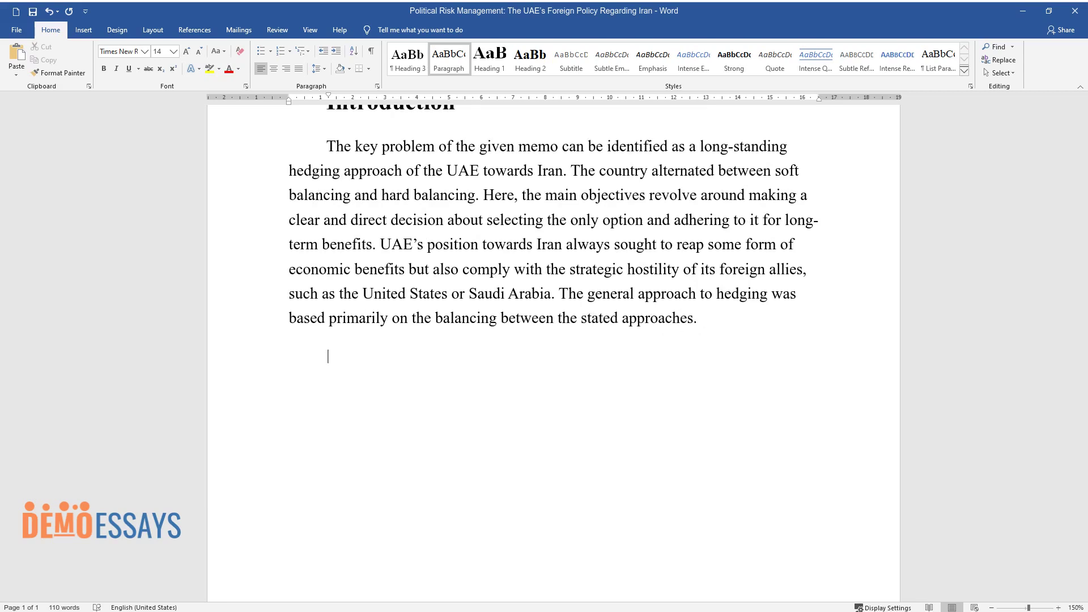
# Write the paragraph arguing the UAE must pick a strong stance, ending on economic impact
pyautogui.write('However, the problem lies in the')
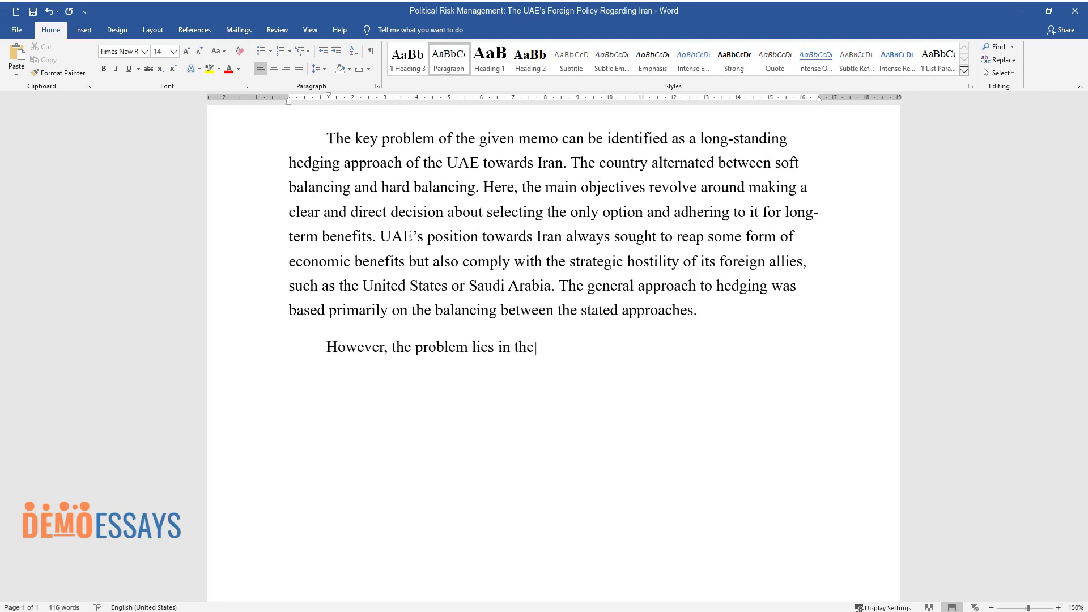
pyautogui.write(' fact that the UAE needs to pick a')
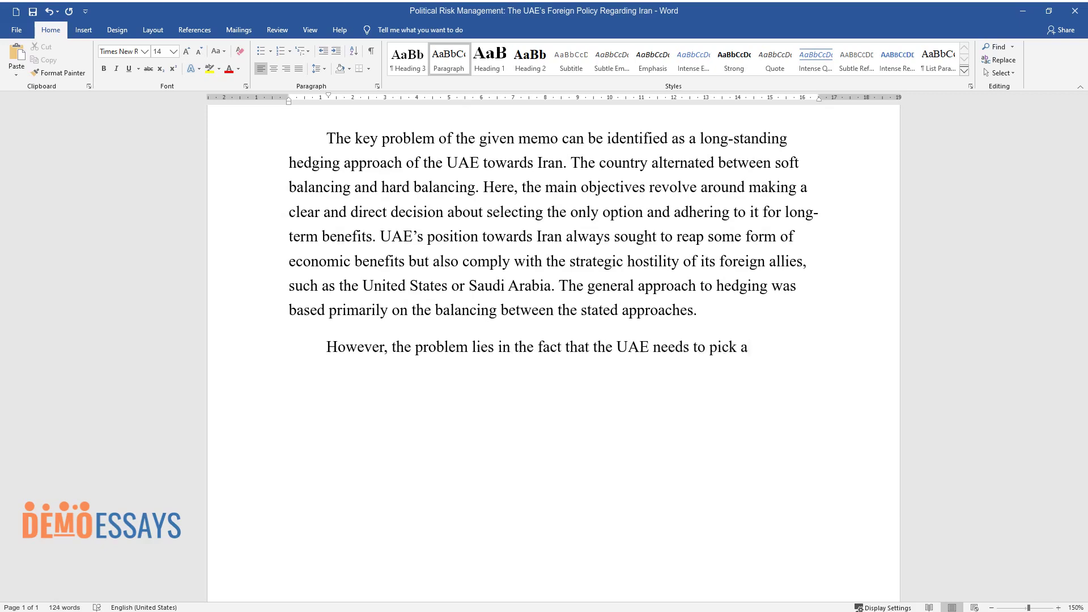
pyautogui.write(' strong stance, which is')
pyautogui.write(' either ')
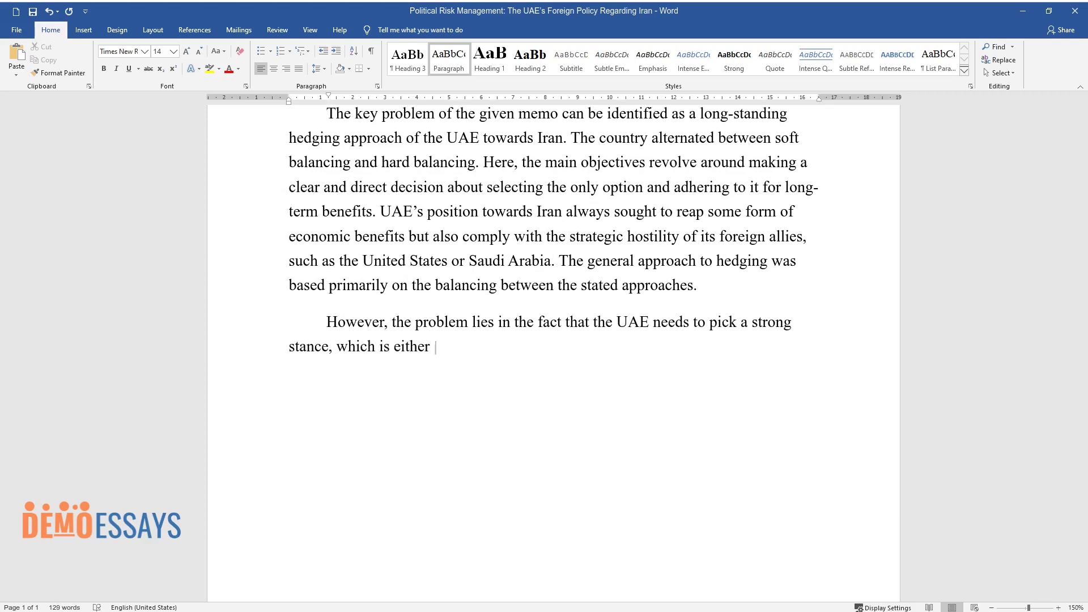
pyautogui.write('against, for, or neutral, regardin')
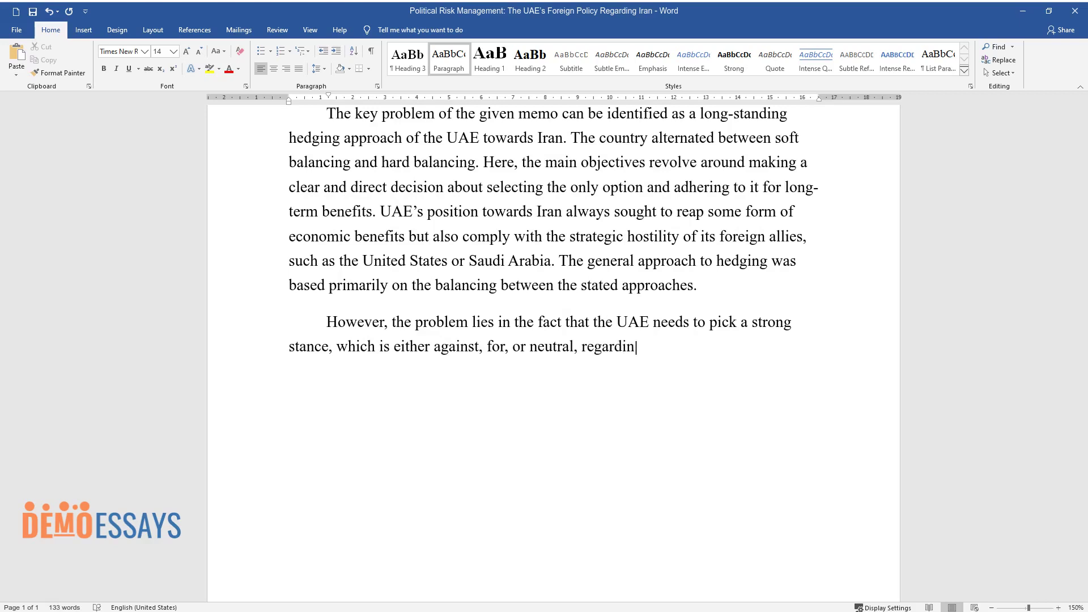
pyautogui.write('g Iran. Therefore, the issue is non-adhere')
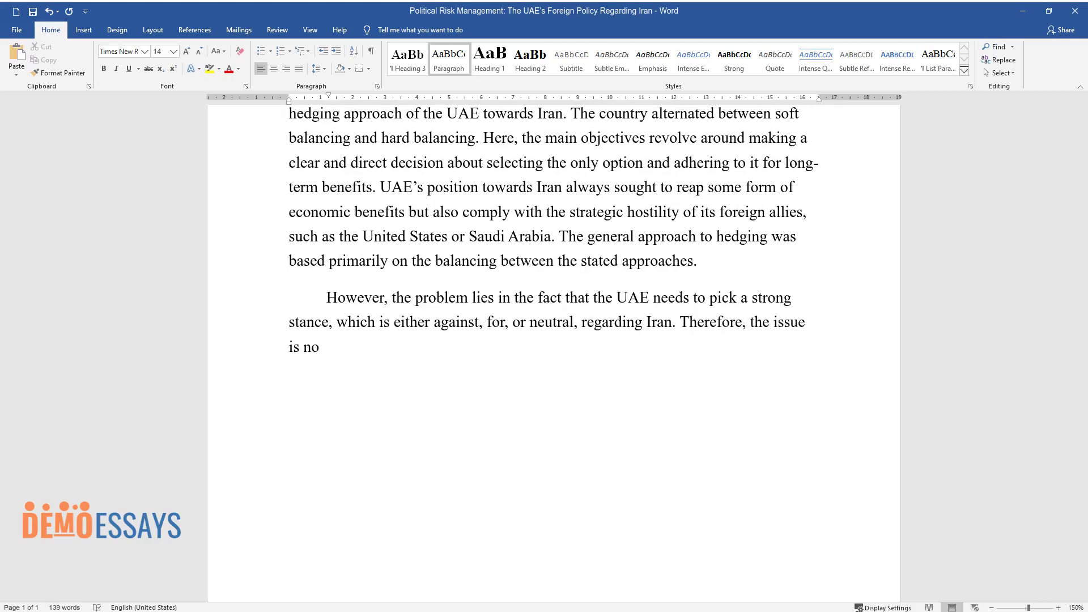
pyautogui.write('nce to the most resultati')
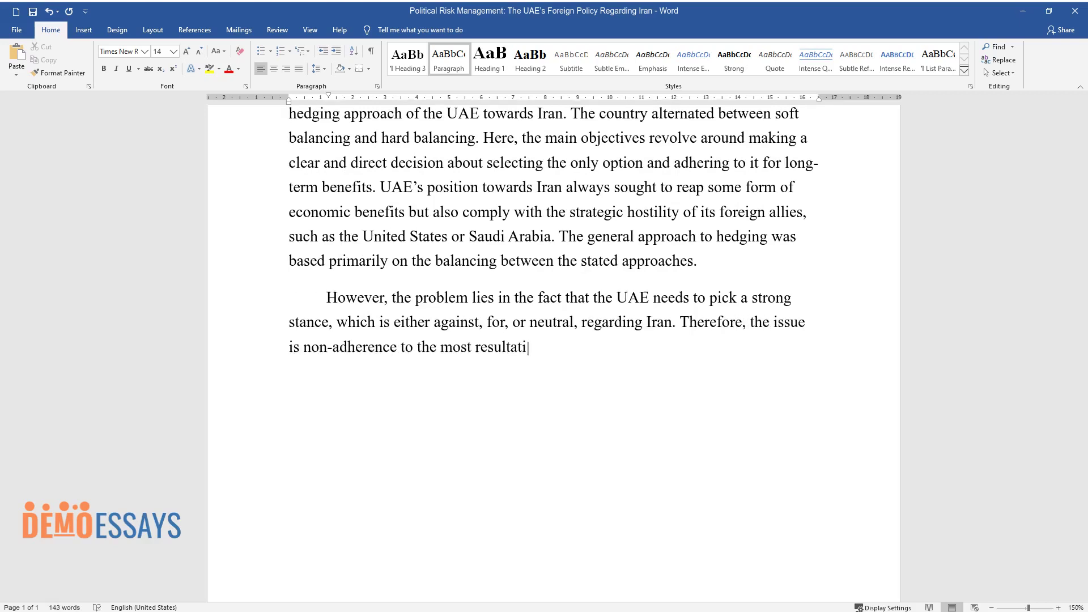
pyautogui.write('ve approach, which is long-term s')
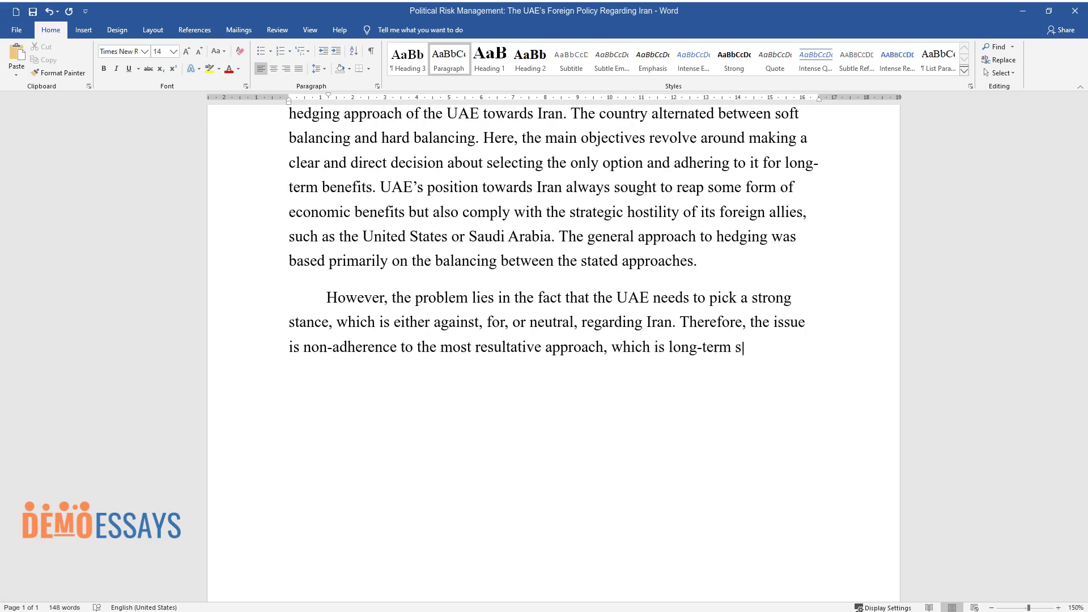
pyautogui.write('trategic hedging with Iran. Having')
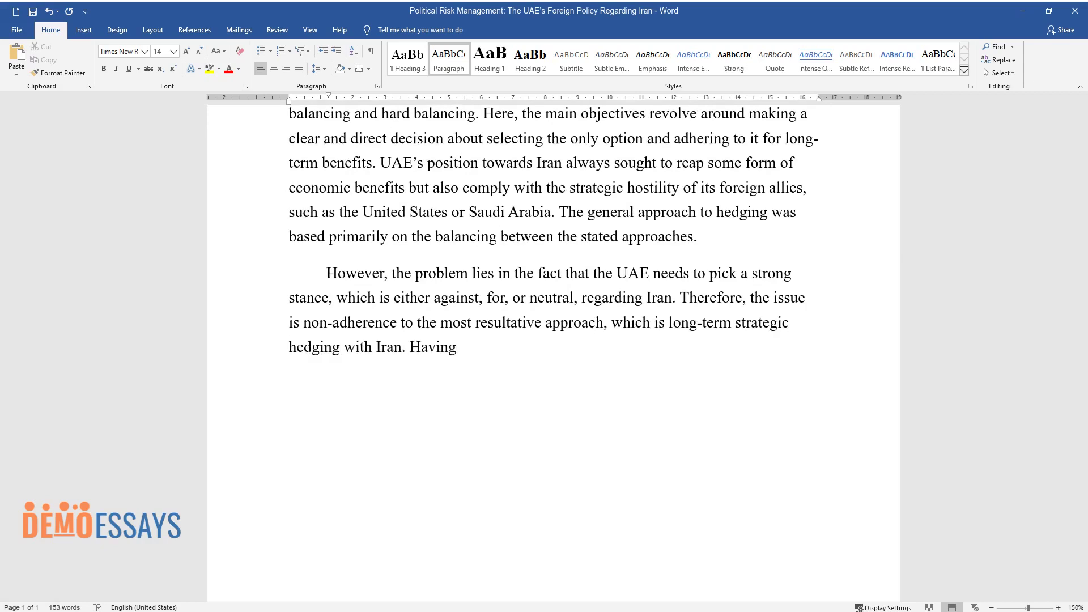
pyautogui.write(' such a long-term stance will ens')
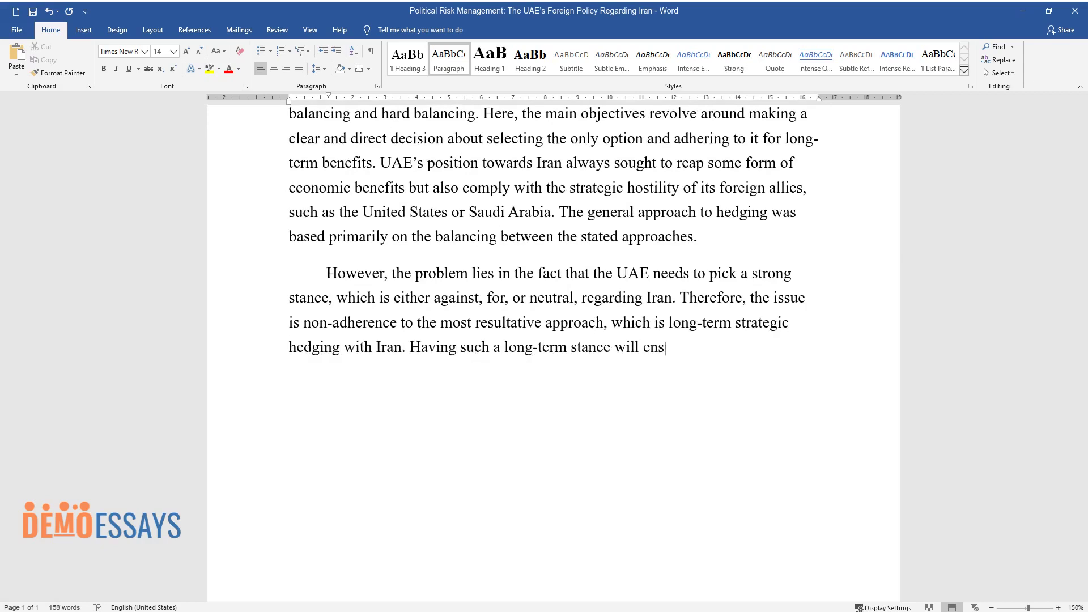
pyautogui.write('ure that the UAE can be a reliabl')
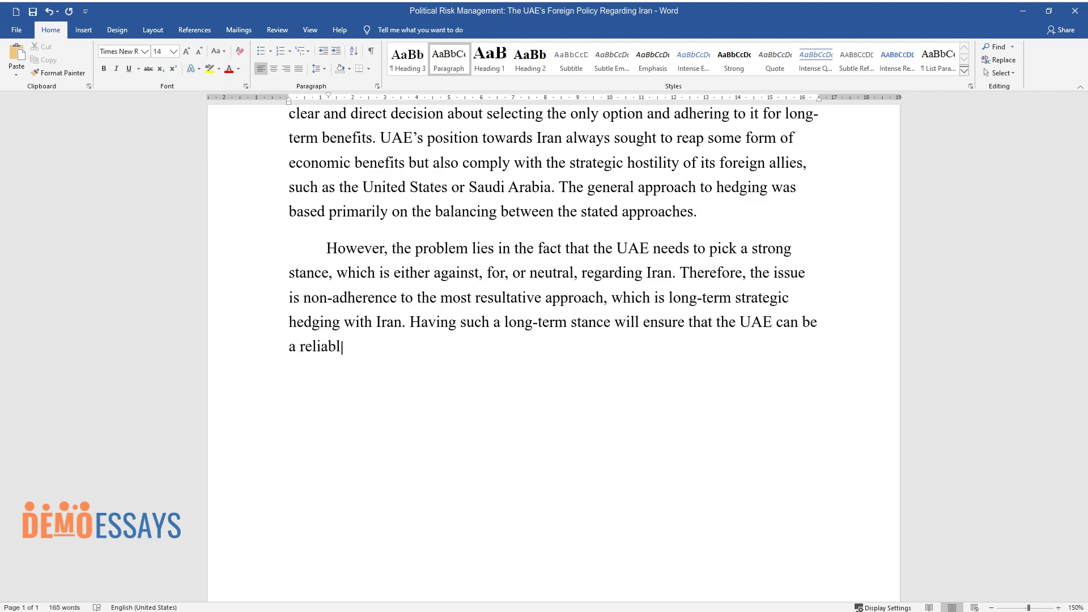
pyautogui.write('e and strongly positioned nation i')
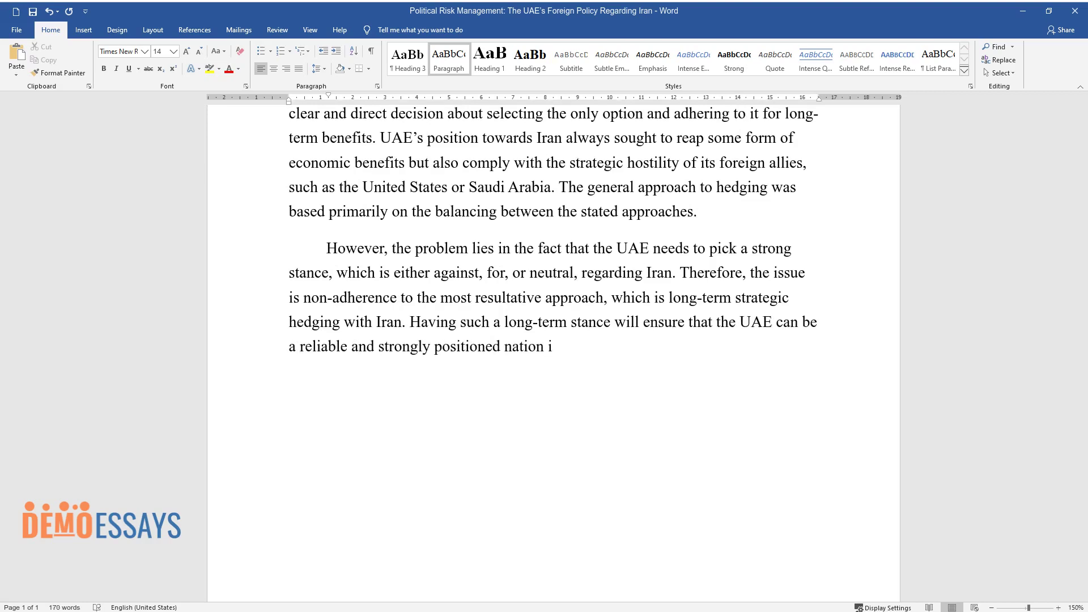
pyautogui.write('n the Middle East, which can have longitudinal int')
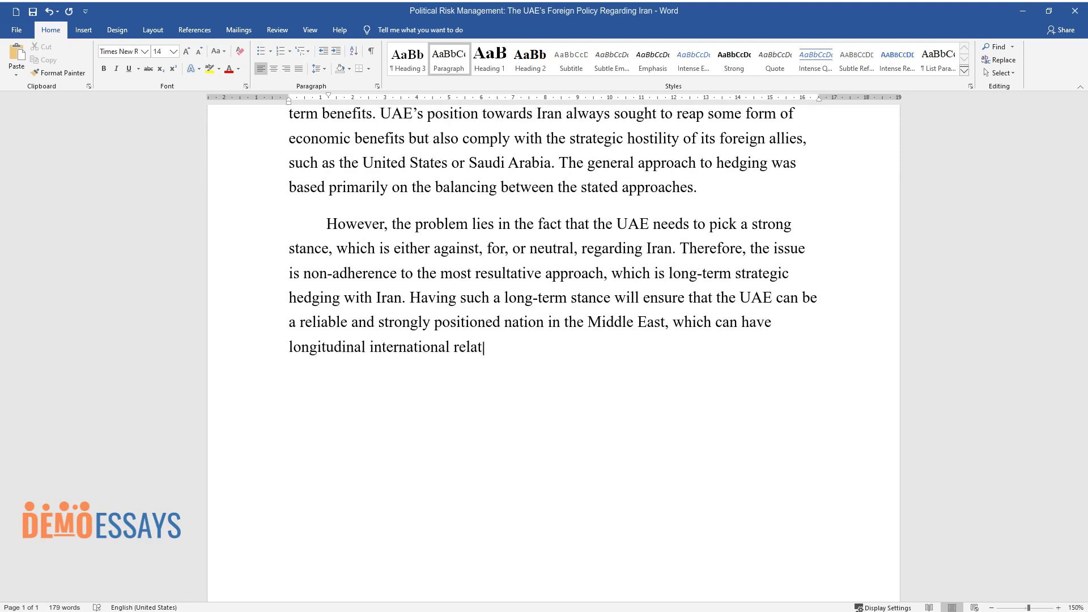
pyautogui.write('ernational relations with its key economic and str')
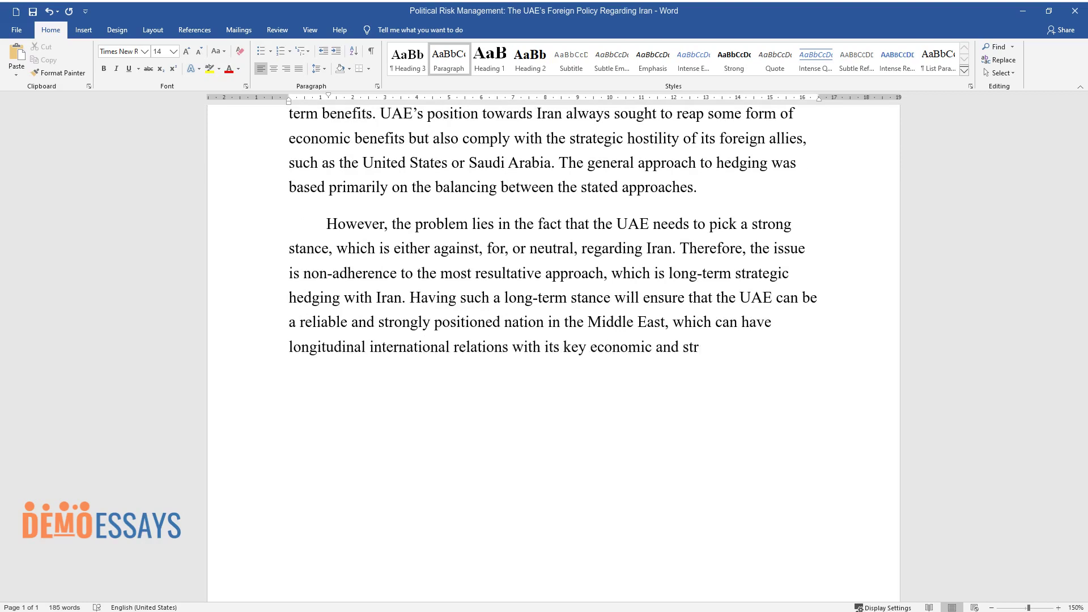
pyautogui.write('ategic allies. The frequent changes betwee')
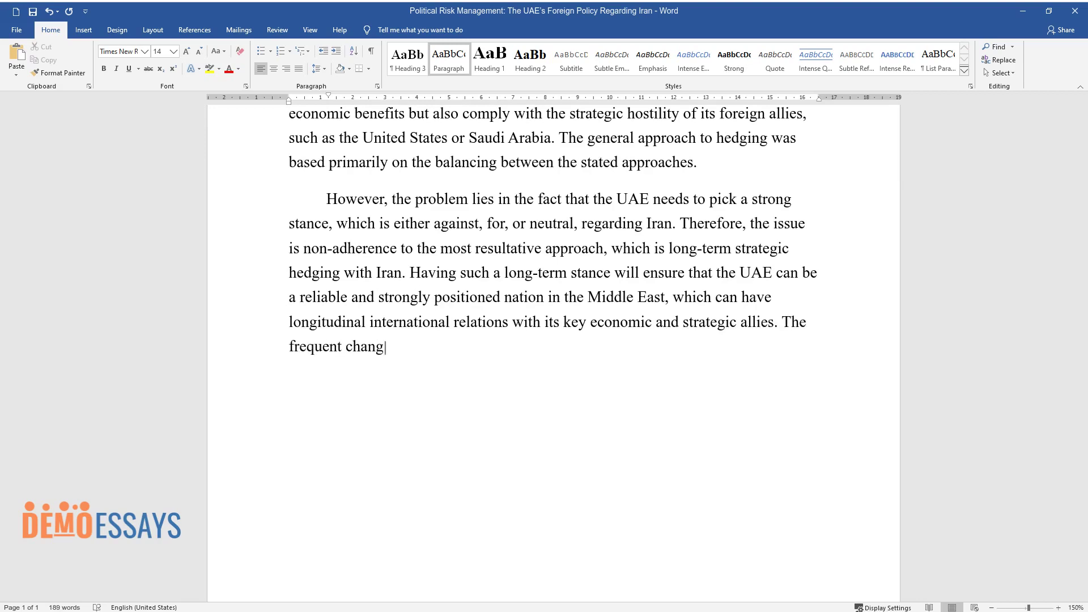
pyautogui.write('n soft and hard balancin')
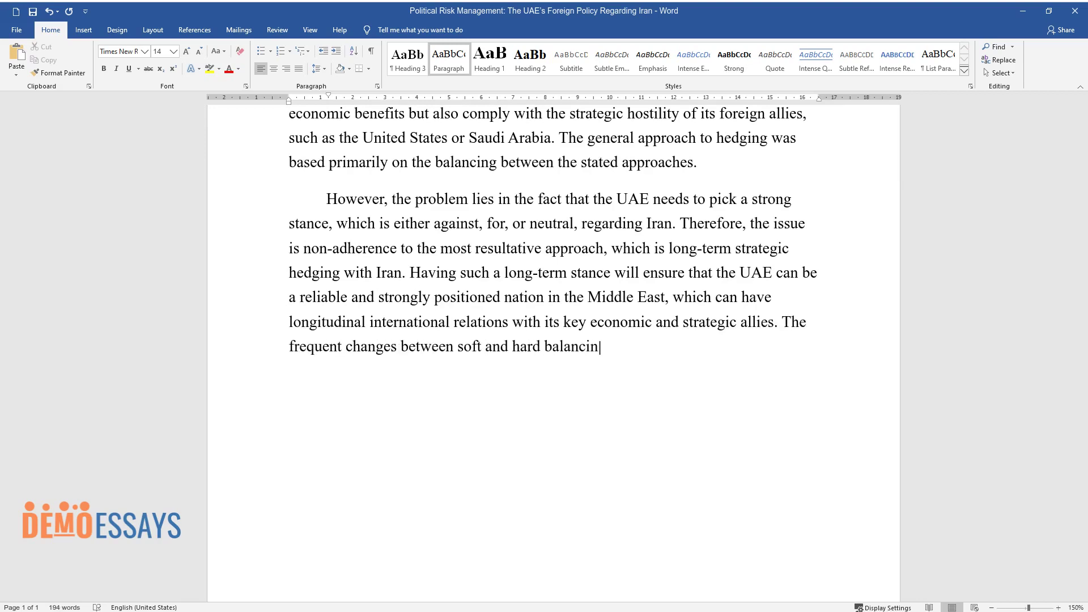
pyautogui.write('g in recent decades have somewhat damaged t')
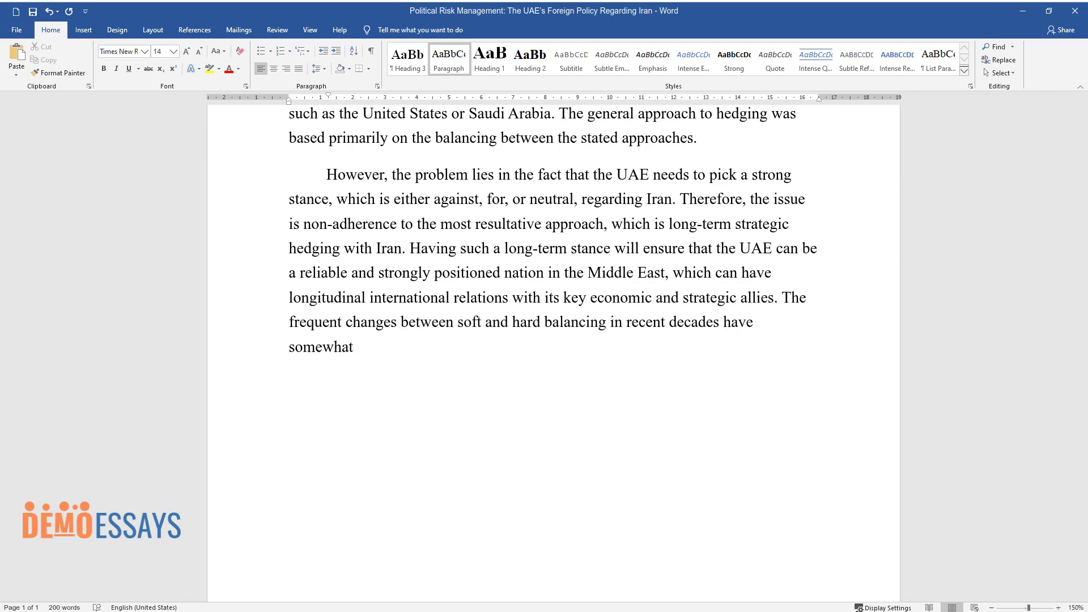
pyautogui.write('he rigidness of the UAE’')
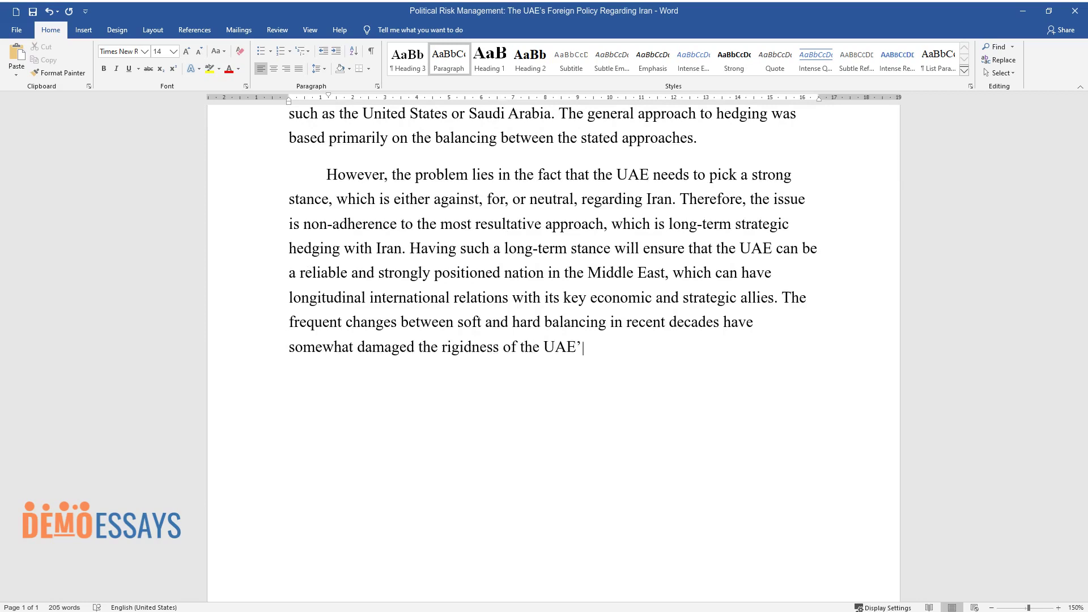
pyautogui.write('s position. The main reason for t')
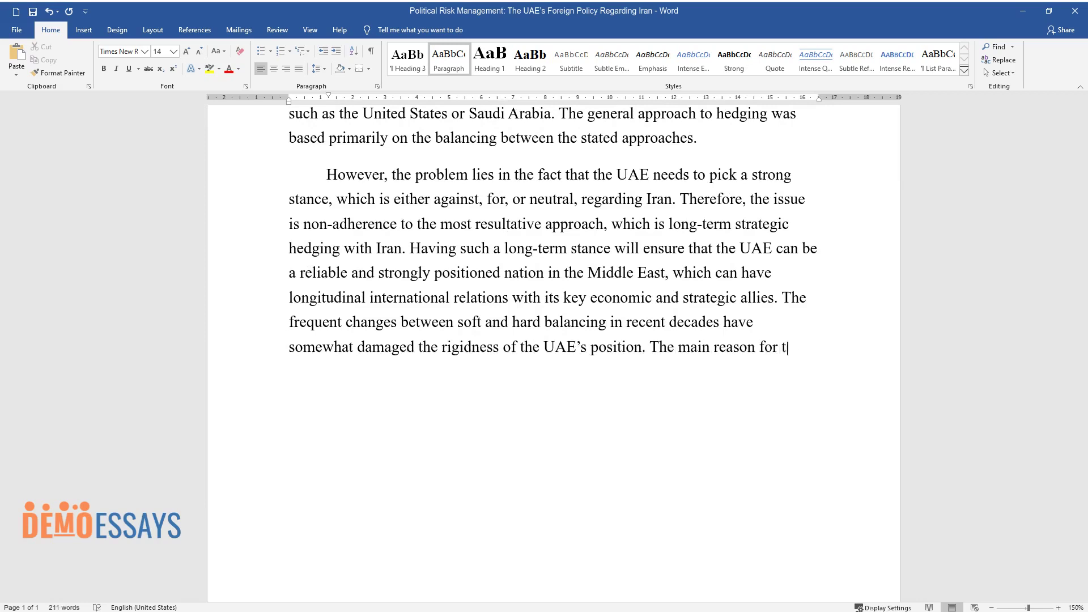
pyautogui.write('he UAE to beware of Iran lies in ')
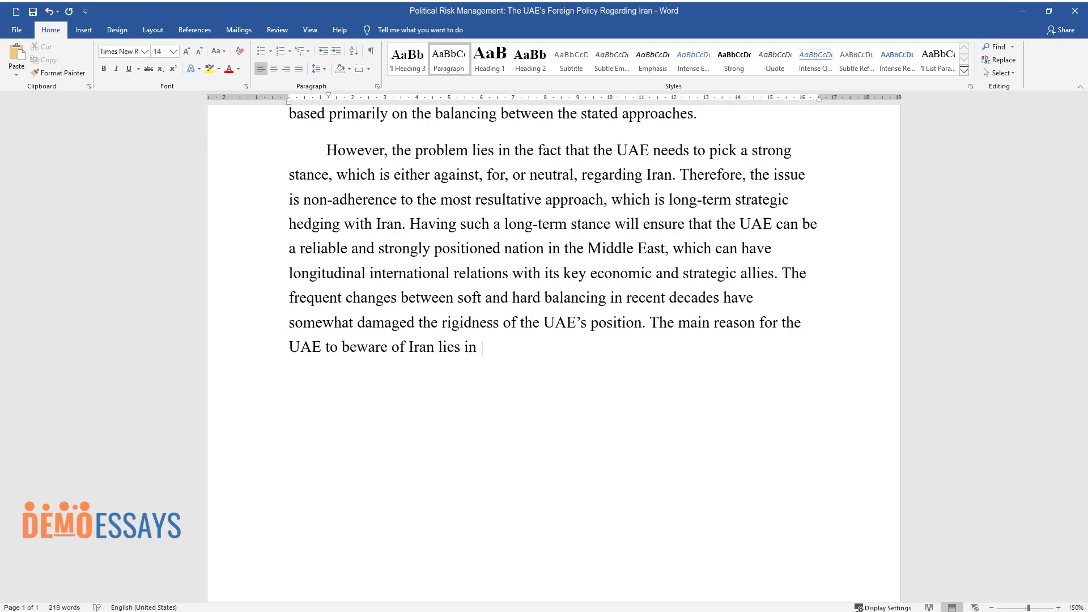
pyautogui.write('the military capability of the lat')
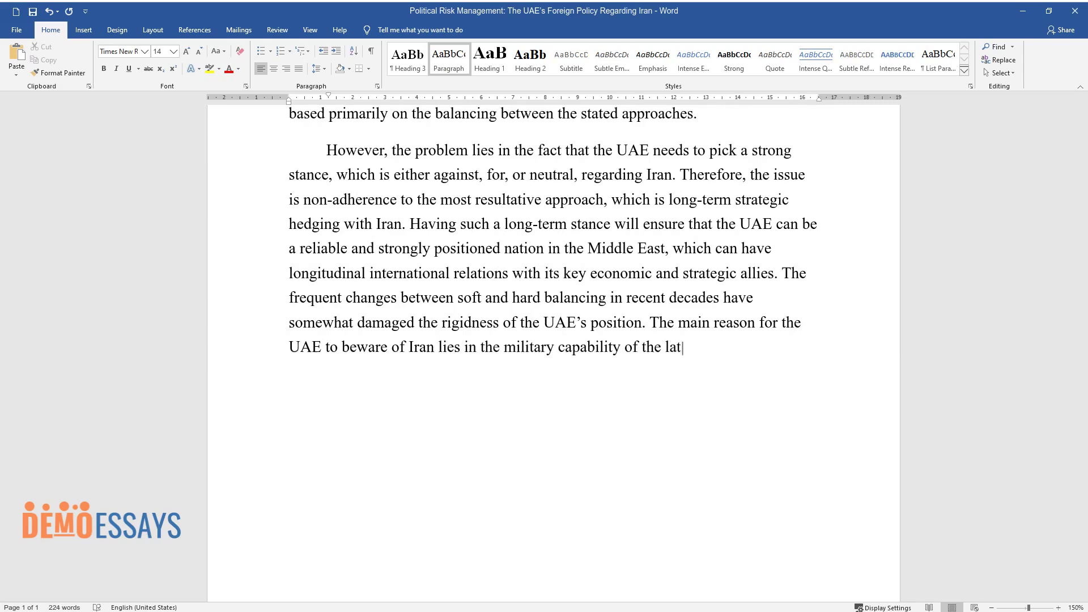
pyautogui.write('ter, which threatens the overall security')
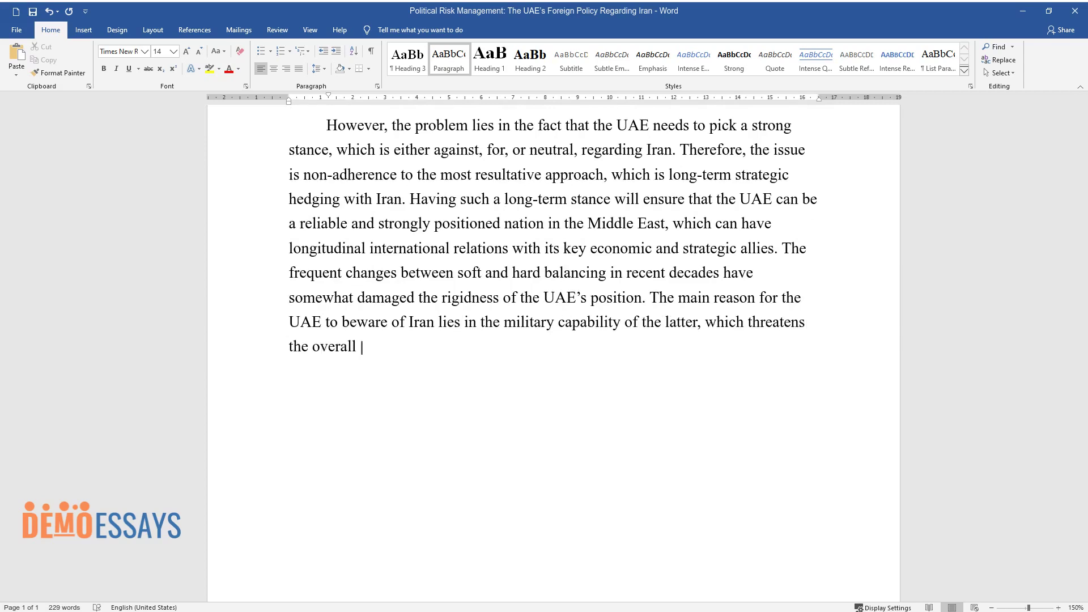
pyautogui.write(' of the Gulf Cooperation C')
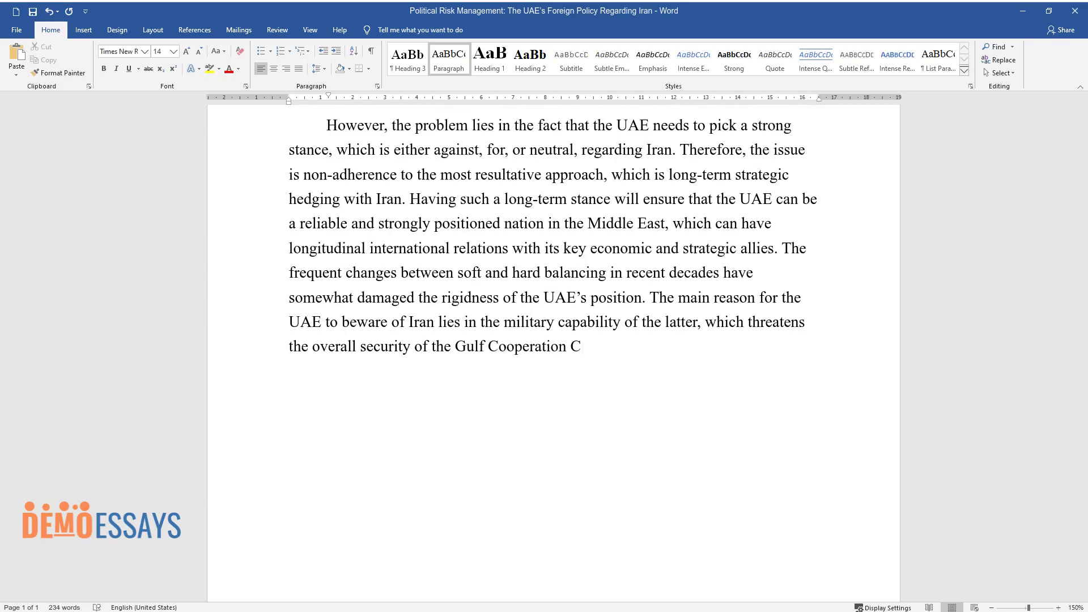
pyautogui.write('ouncil or GCC. Therefore, the mem')
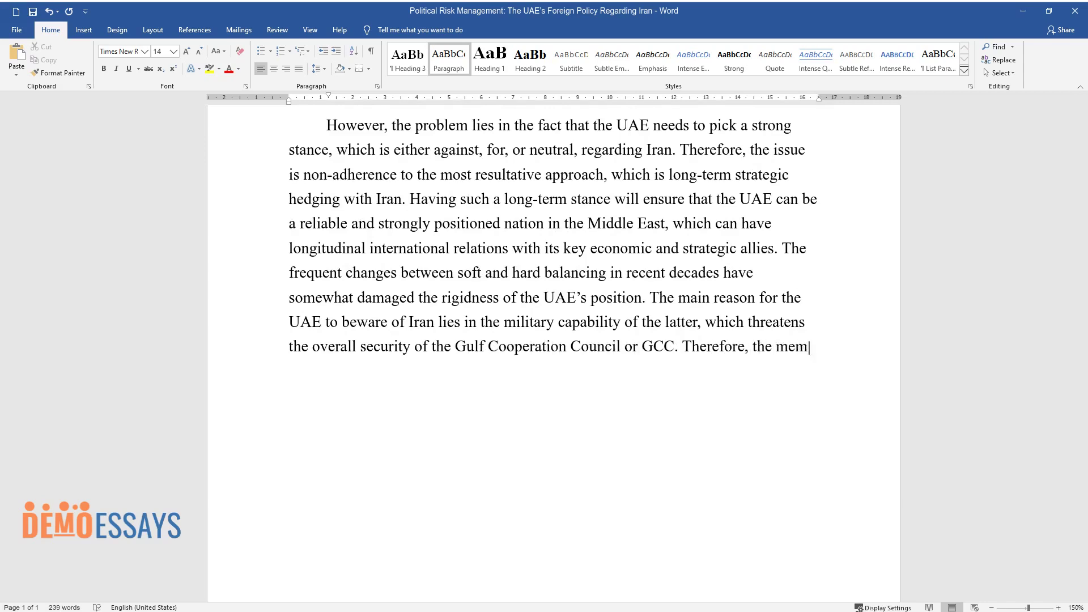
pyautogui.write('o addresses the key policy option')
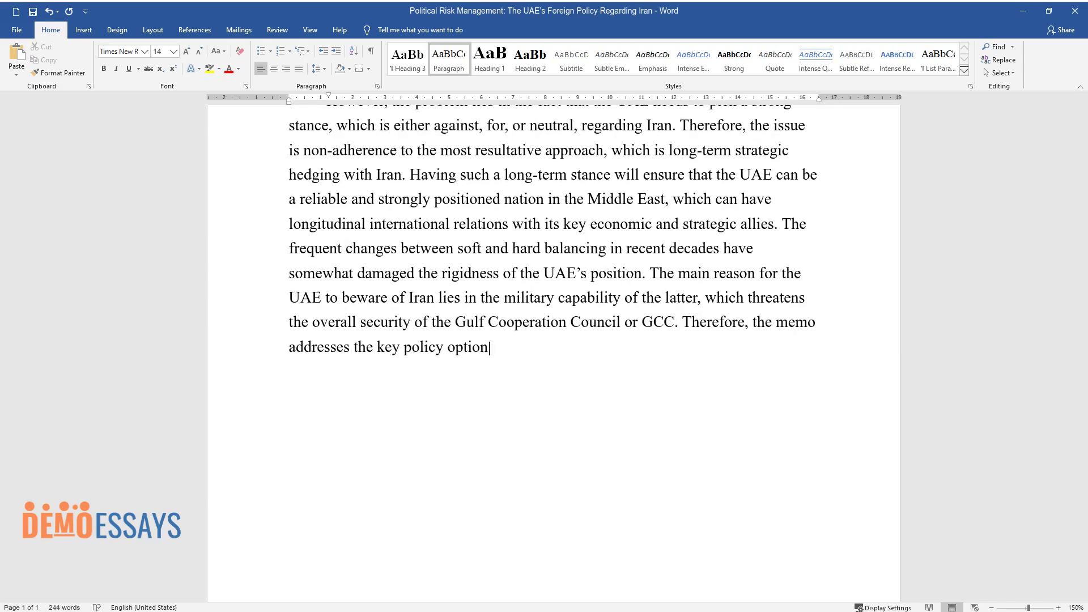
pyautogui.write('s of the UAE regarding Iran with a')
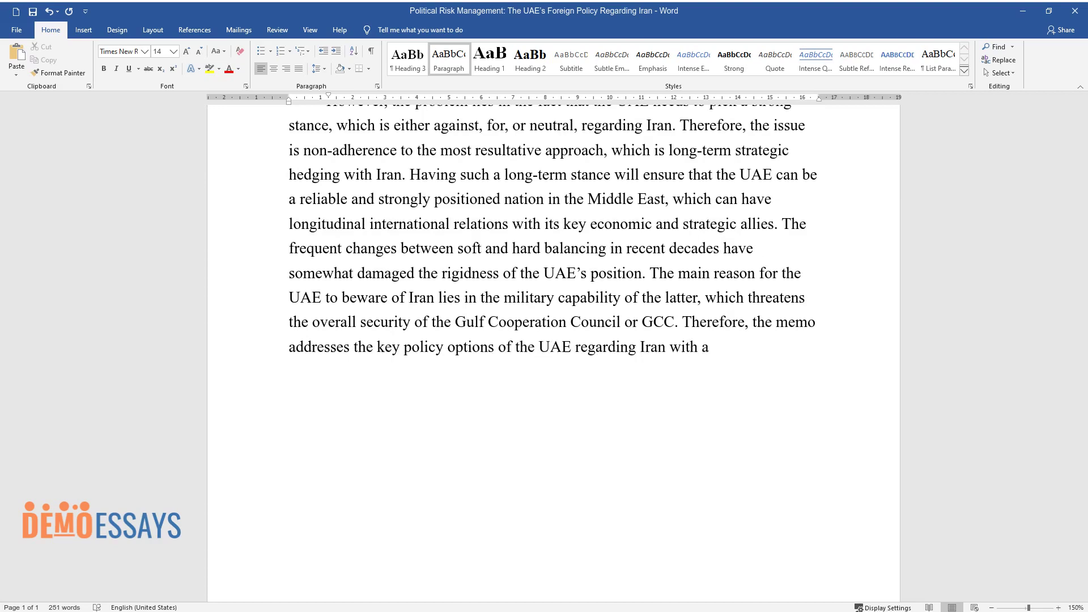
pyautogui.write('n emphasis on the economic impact')
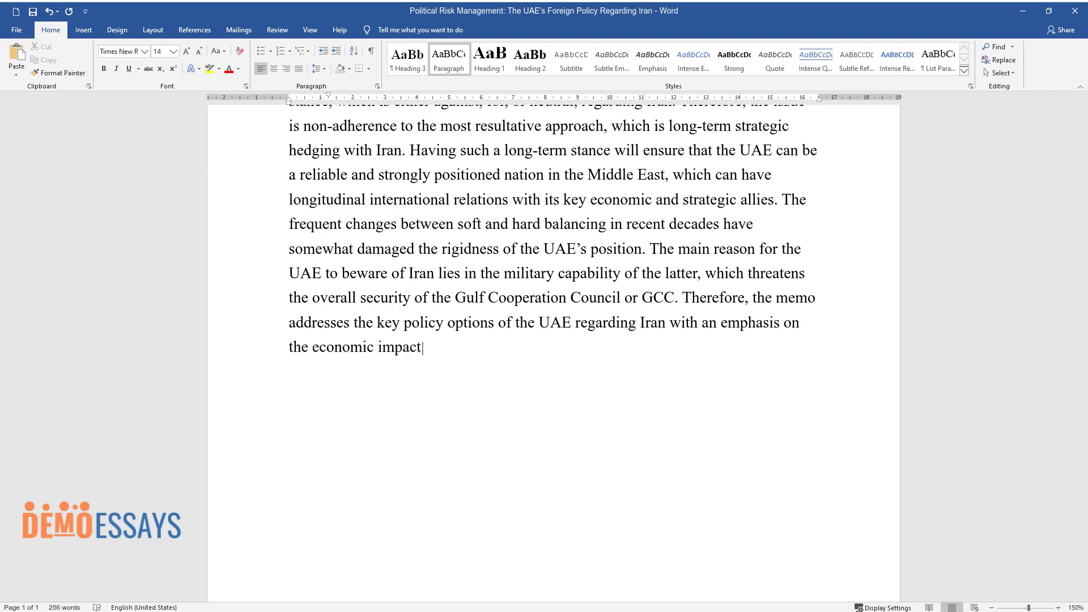
pyautogui.write('.')
pyautogui.press('Return')
# Add the 'Background' heading and a paragraph on UAE policy towards Iran since 1971
pyautogui.write('Background')
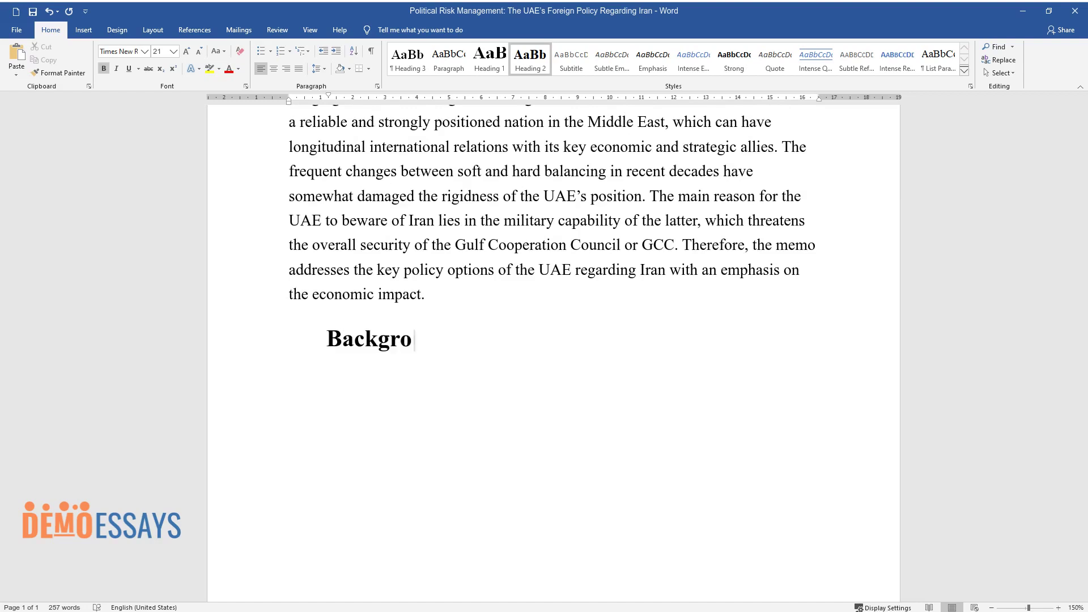
pyautogui.press('Return')
pyautogui.write('UAE')
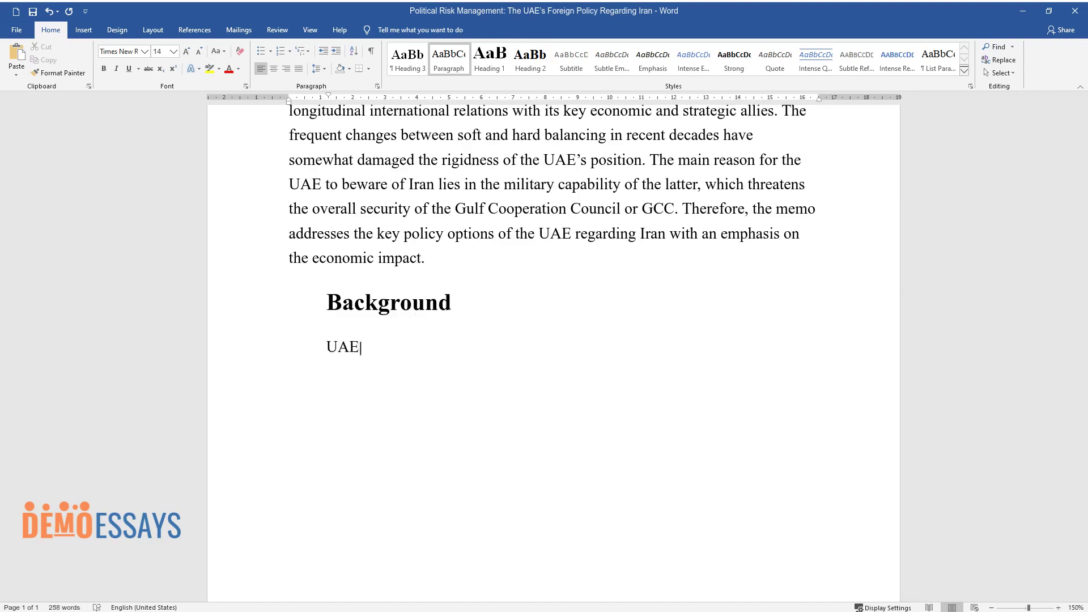
pyautogui.write("'s policy towards Iran since its e")
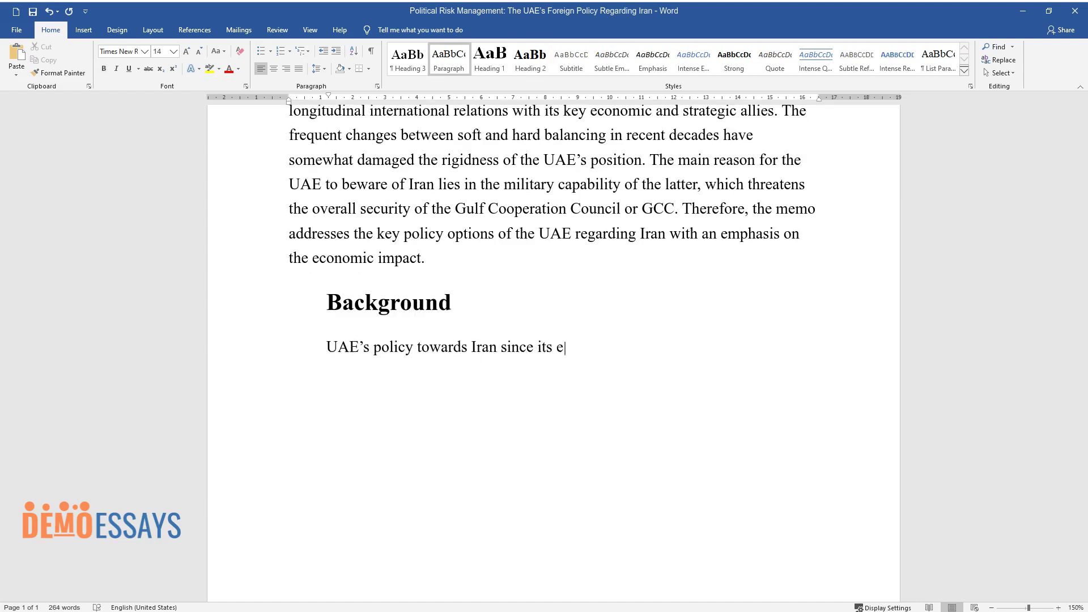
pyautogui.write('arliest years and even its foundat')
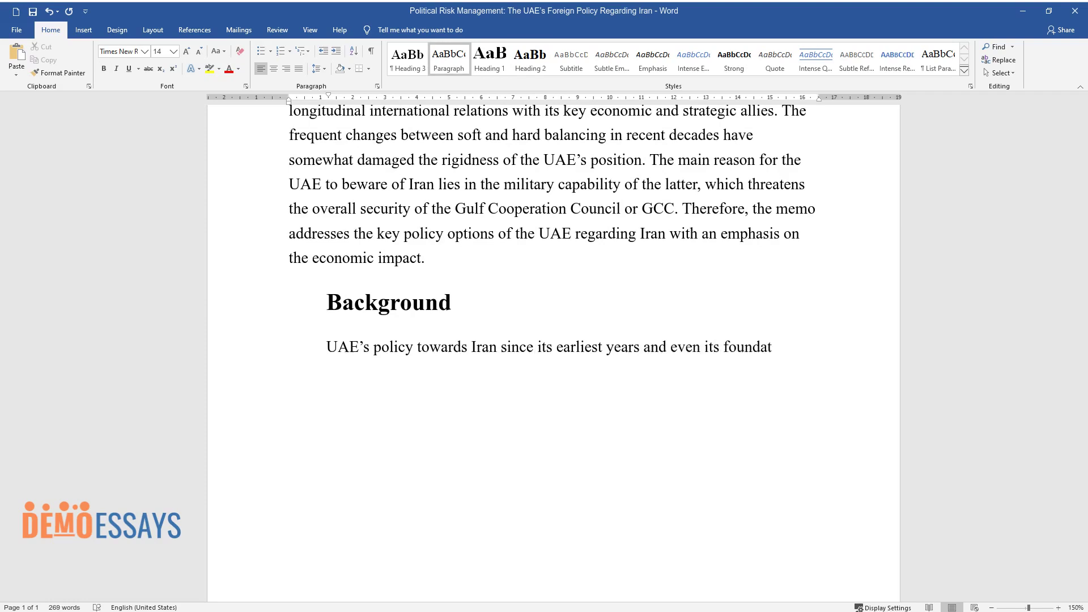
pyautogui.write('ion in 1971 has gone through a se')
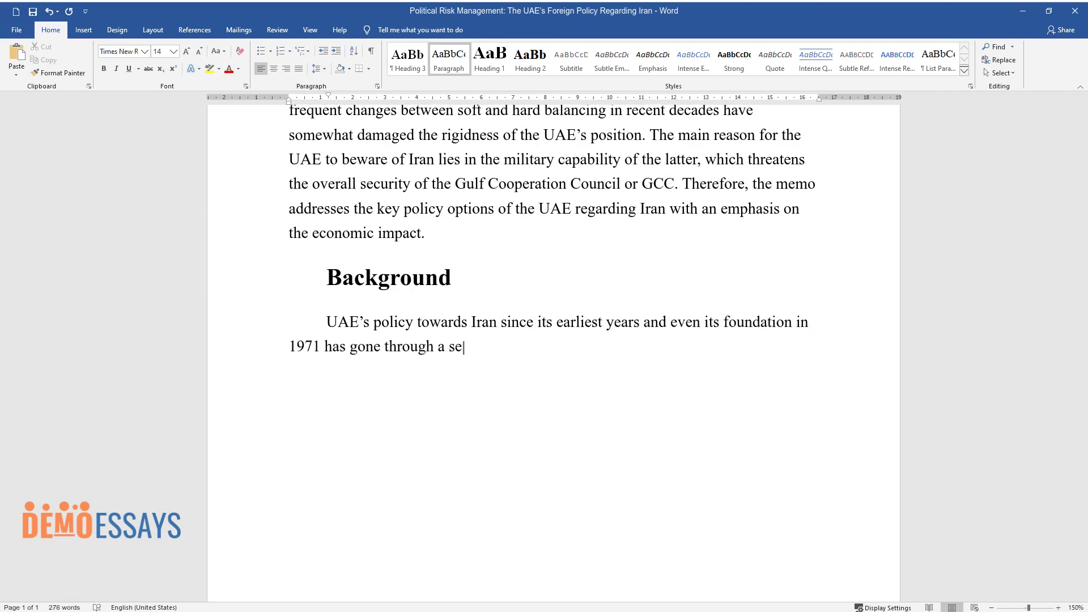
pyautogui.write('ries of gradual changes. The hedgi')
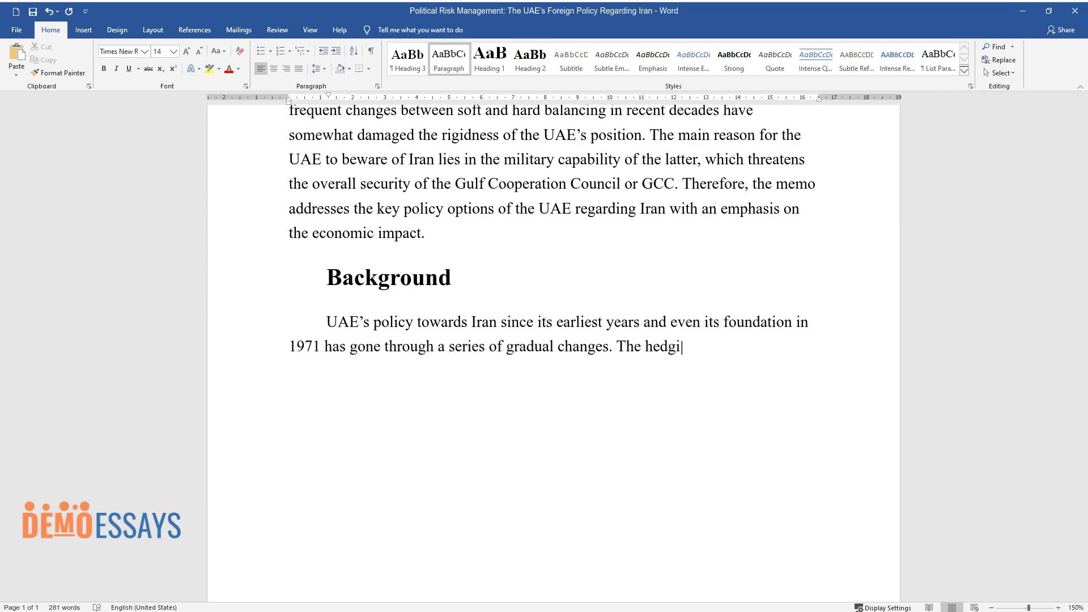
pyautogui.write('ng approach was one of the first i')
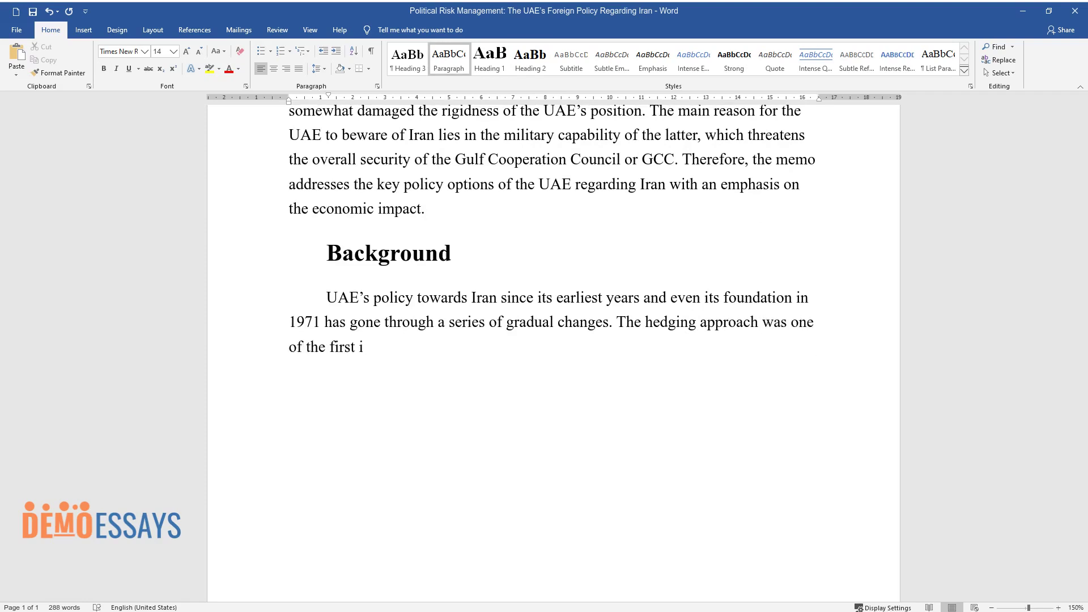
pyautogui.write('terations of the foreign policy me')
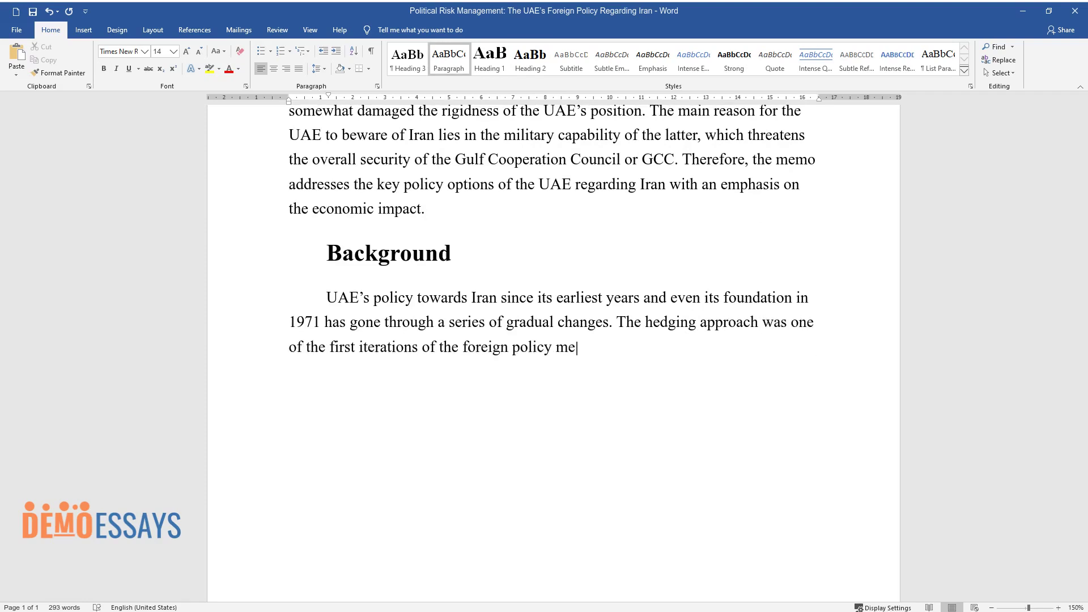
pyautogui.write('asures adopted by the UAE regardin')
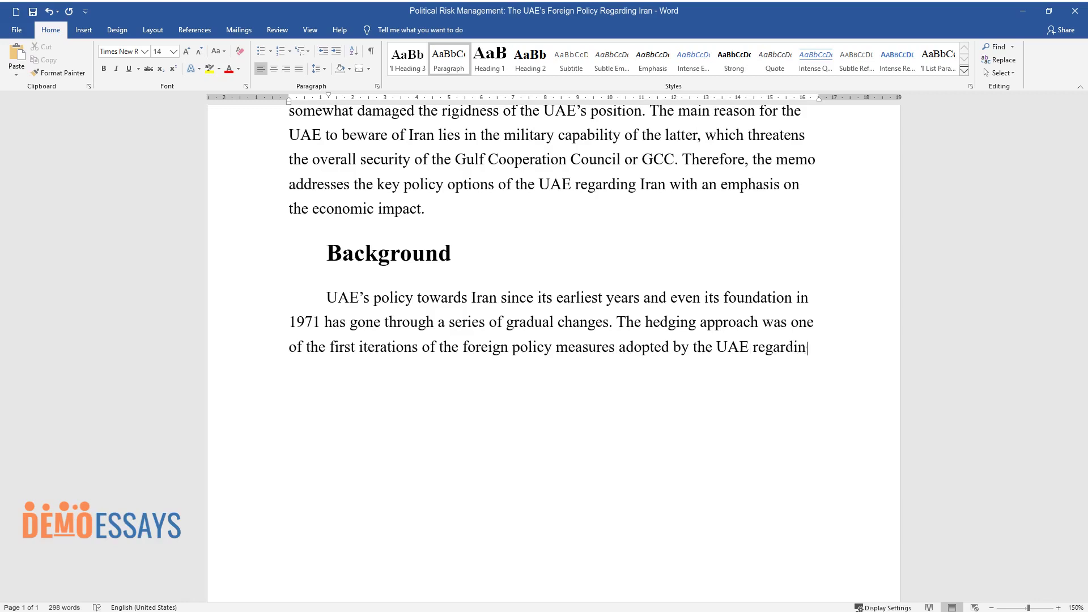
pyautogui.write('g its controversial neighbor. It')
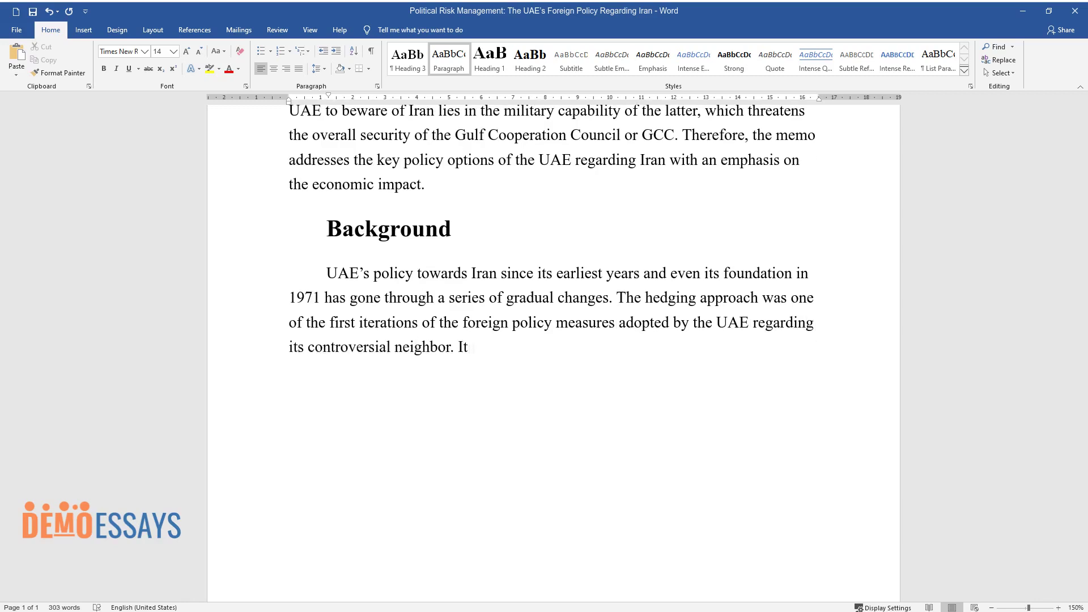
pyautogui.write(' is stated that in the initial stage')
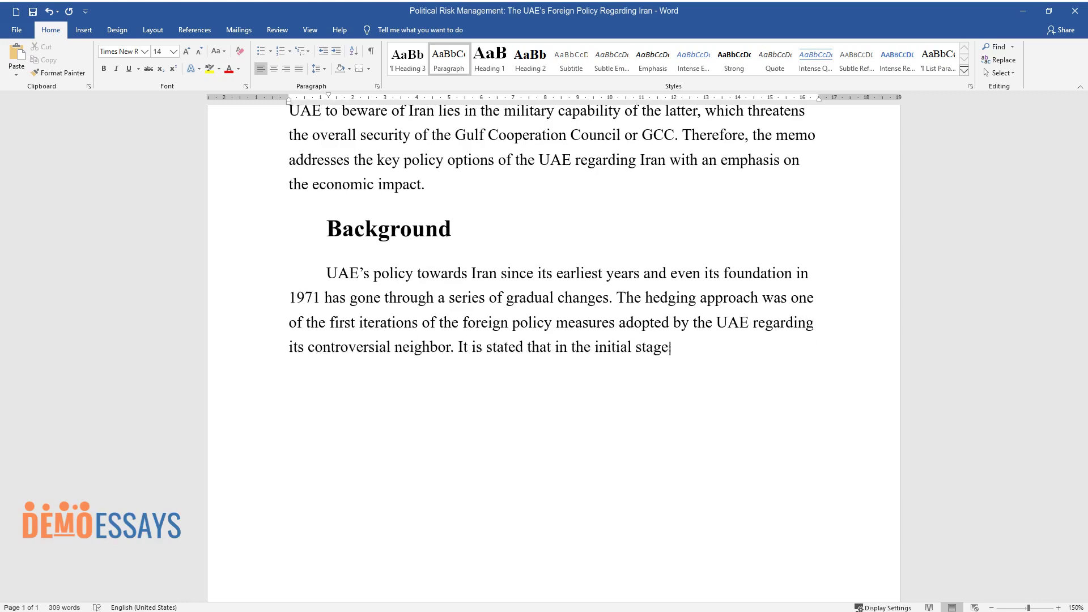
pyautogui.write('s of the nation’s development, the main emphasis wa')
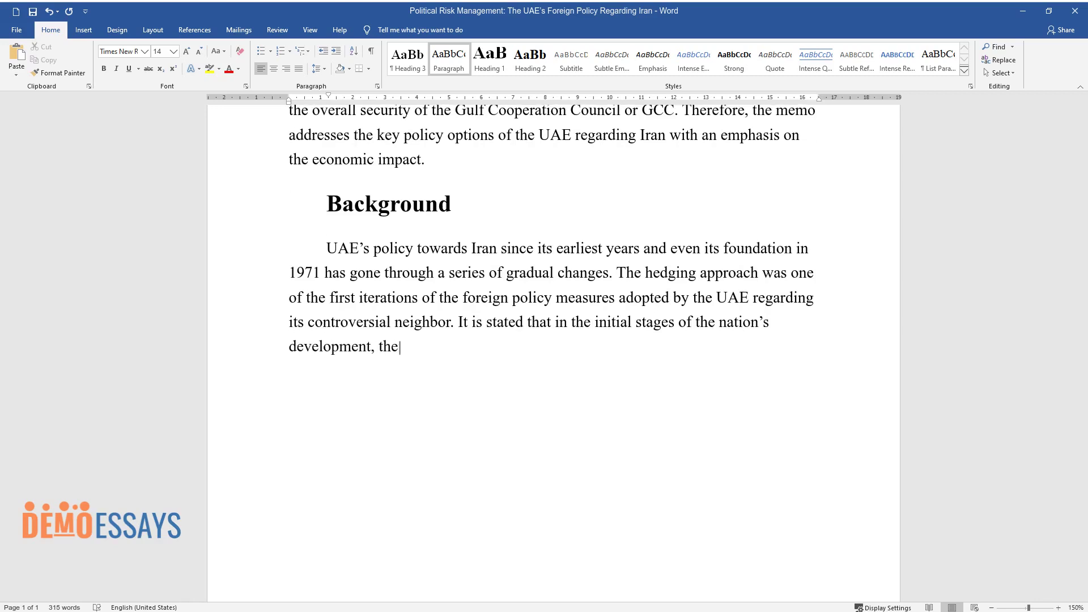
pyautogui.write('s put on the conc')
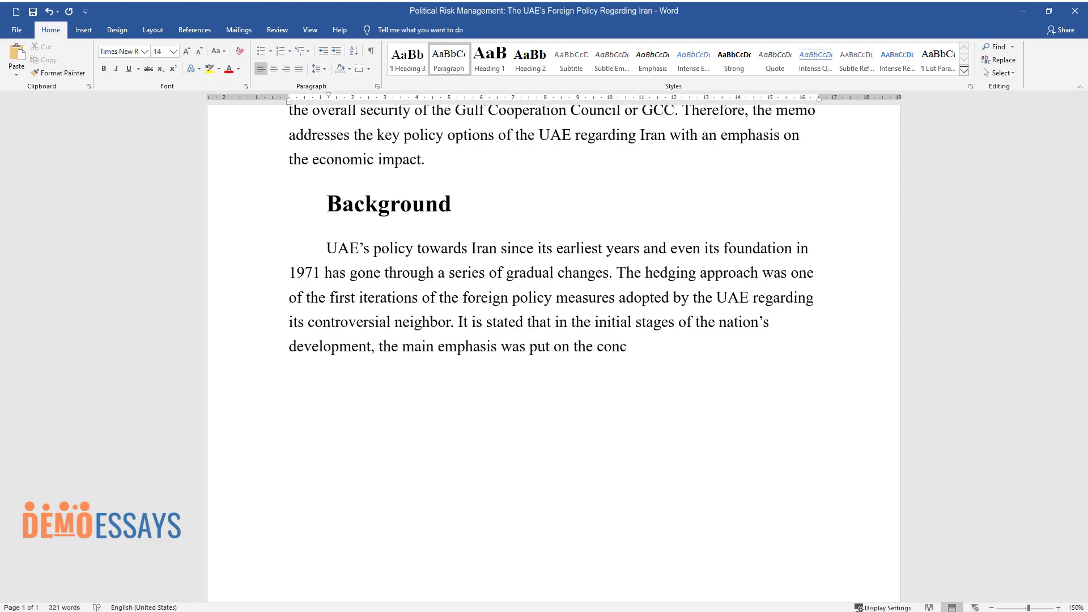
pyautogui.write('ept of quiet diplomacy of soft balancing. ')
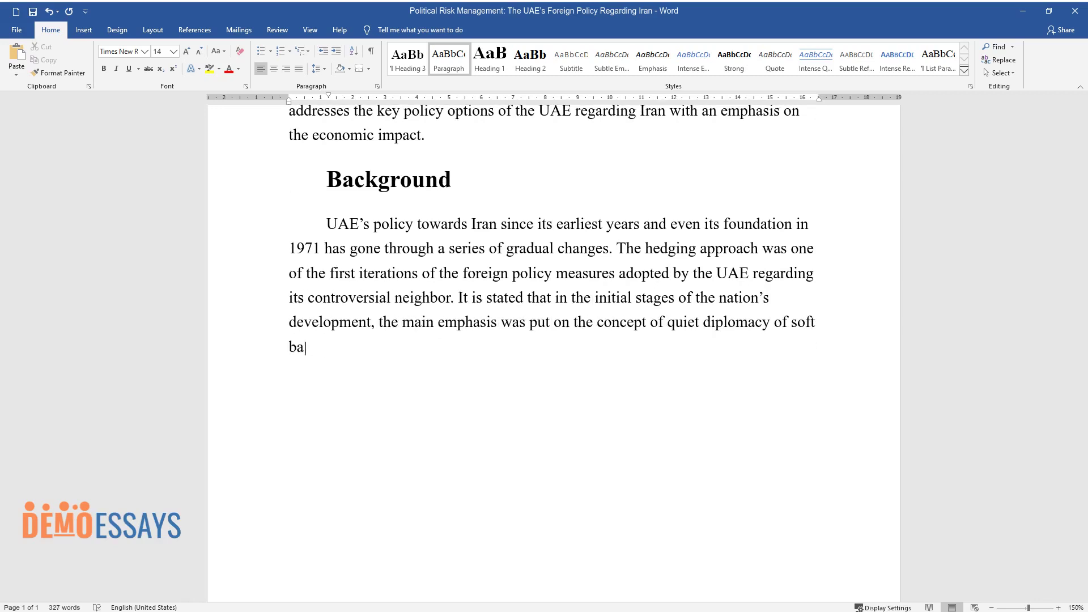
pyautogui.write('In other words, the UAE wa')
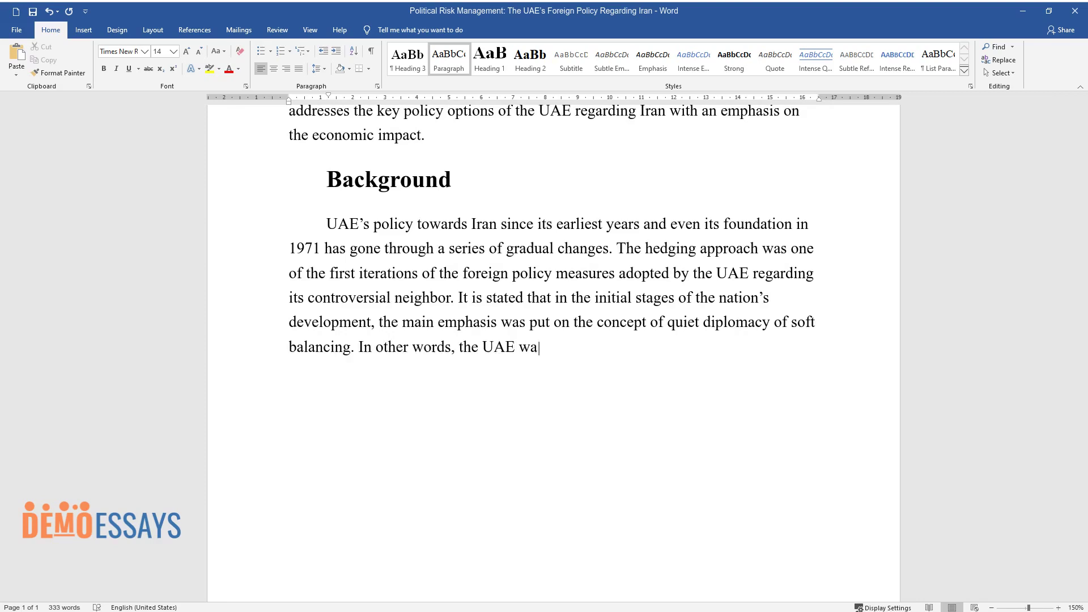
pyautogui.write('s economically and politically fragile, which mean')
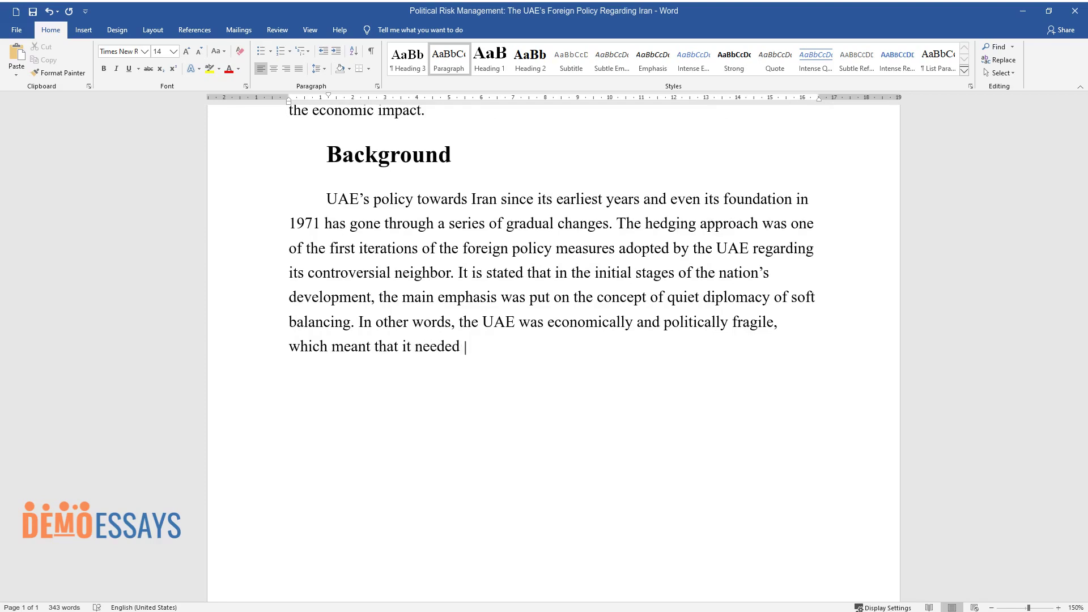
pyautogui.write('t that it needed to rely on various foreign aid pro')
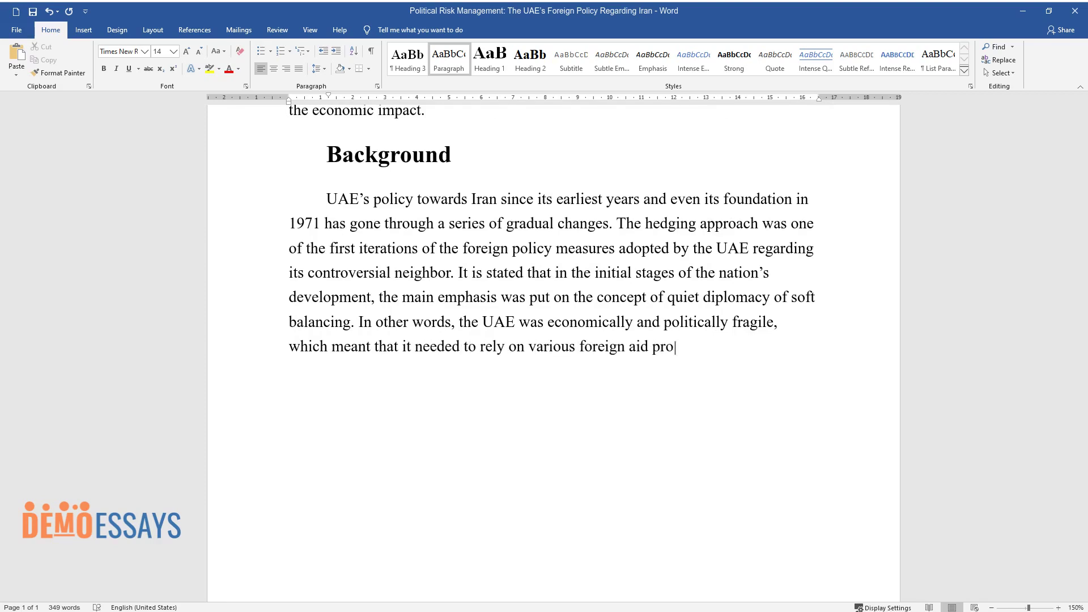
pyautogui.write('grams to jump-start its economy.')
# Type the paragraph 'However, the soft balancing was quickly replaced by strategic hedging…'
pyautogui.press('Return')
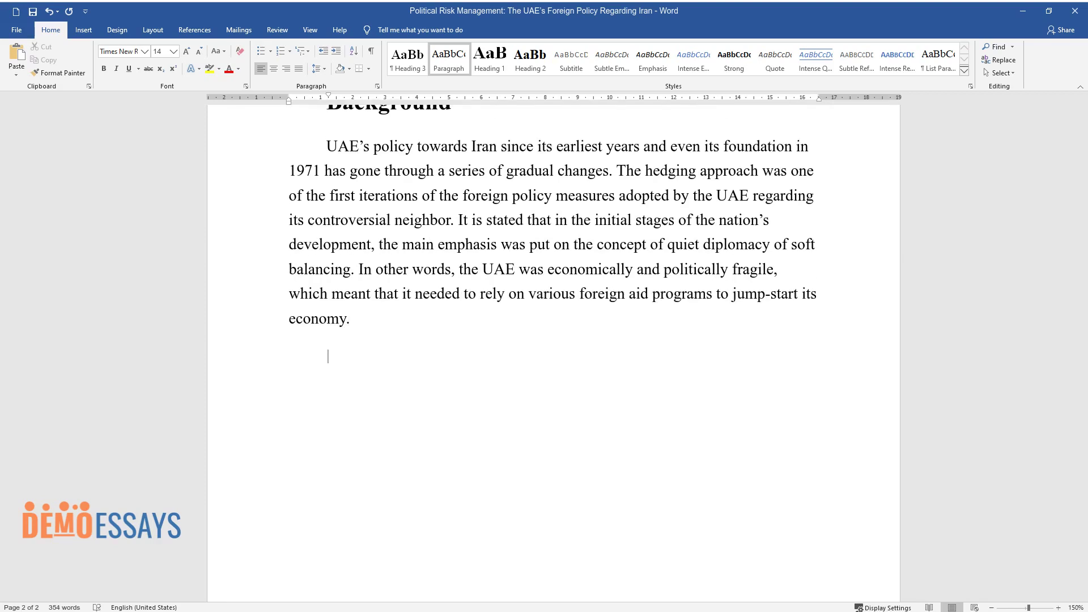
pyautogui.write('However, the so')
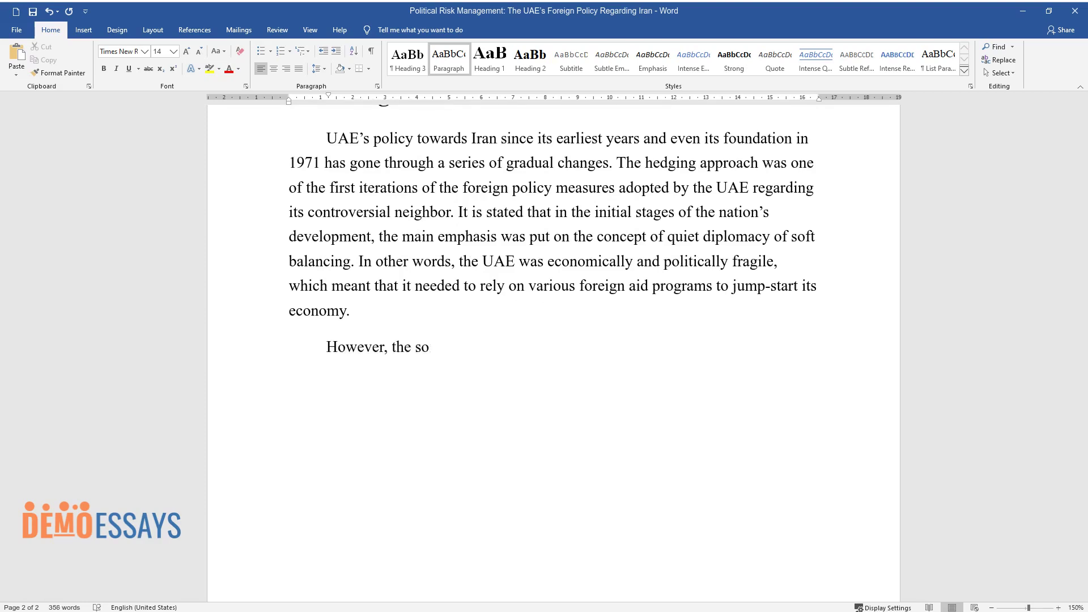
pyautogui.write('ft balancing was quickly replaced ')
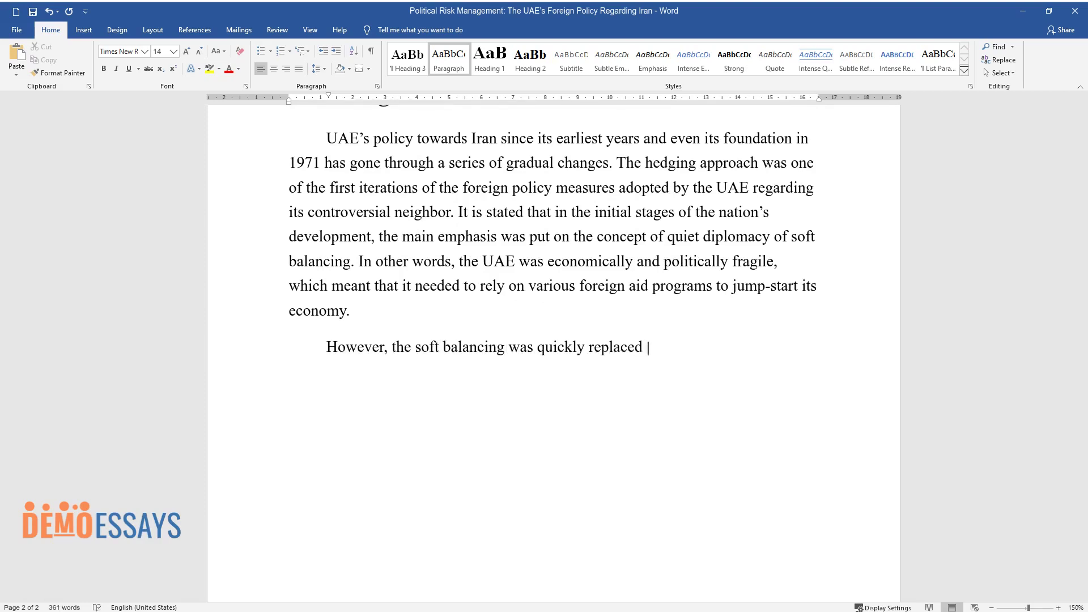
pyautogui.write('by strategic hedging efforts, which')
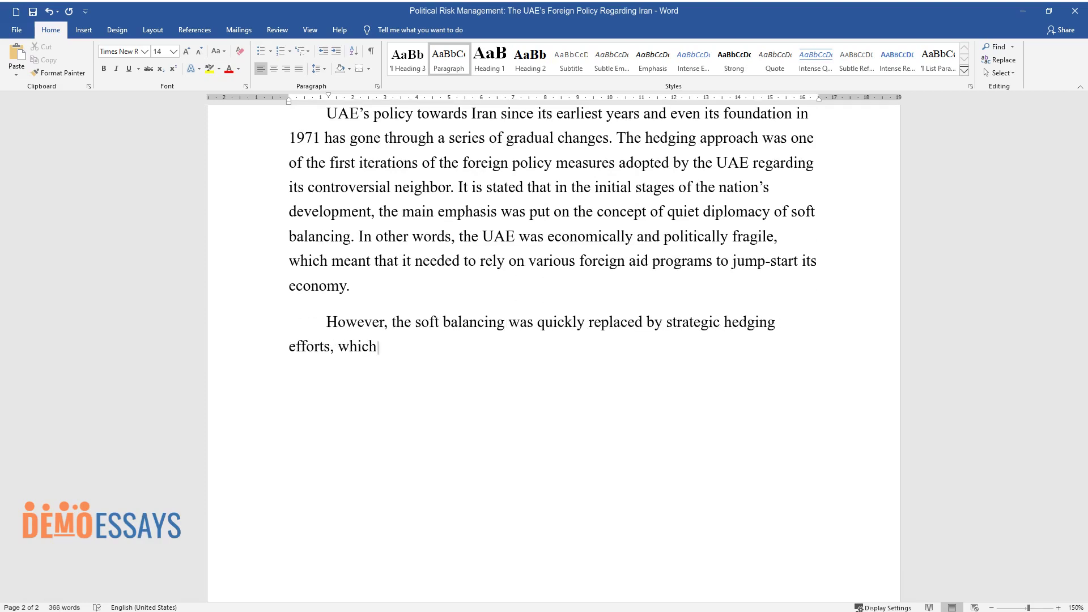
pyautogui.write(' meant that the UAE was able to pr')
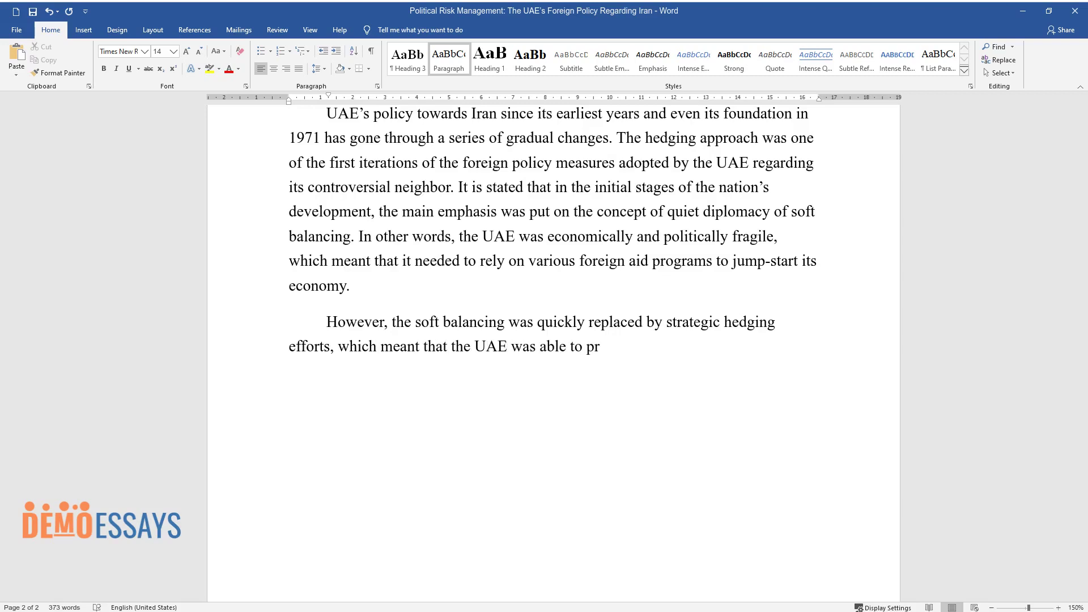
pyautogui.write('operly mix its measures of cooperat')
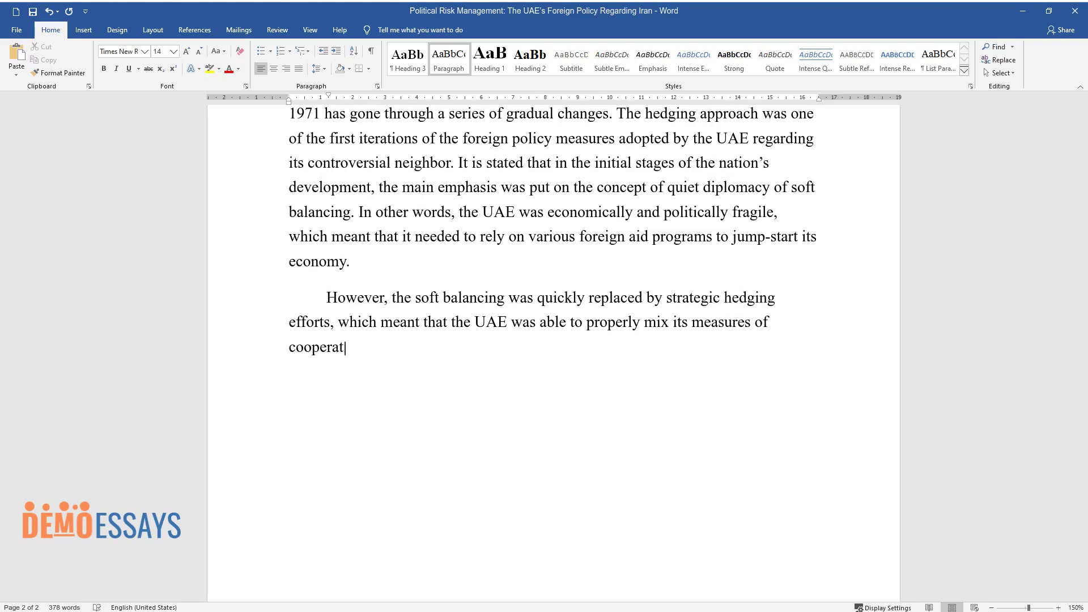
pyautogui.write('ion and confrontation regarding Ir')
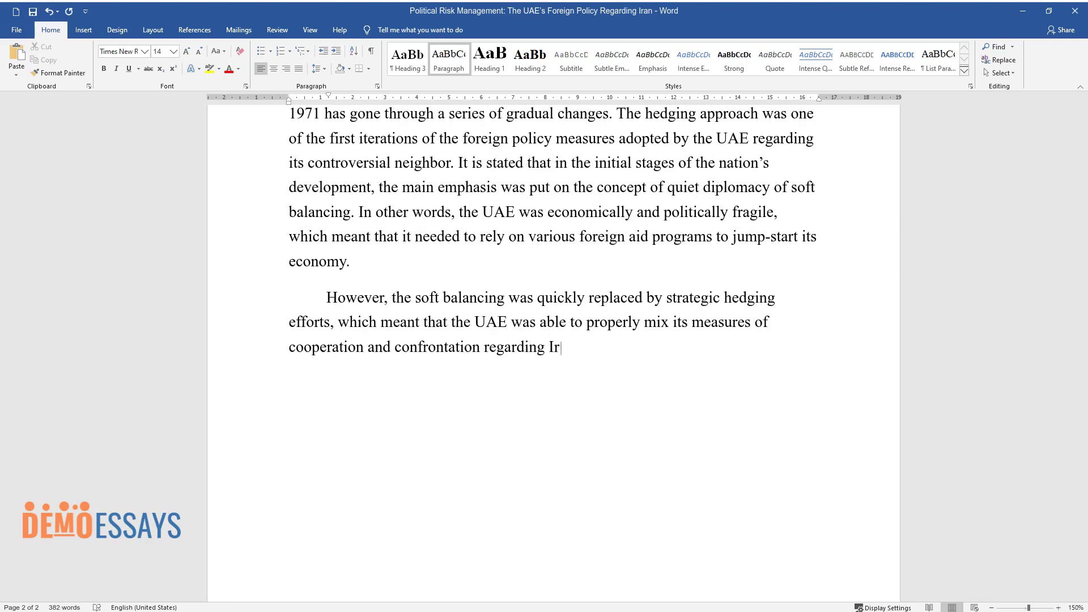
pyautogui.write('an. Such an approach proved to be')
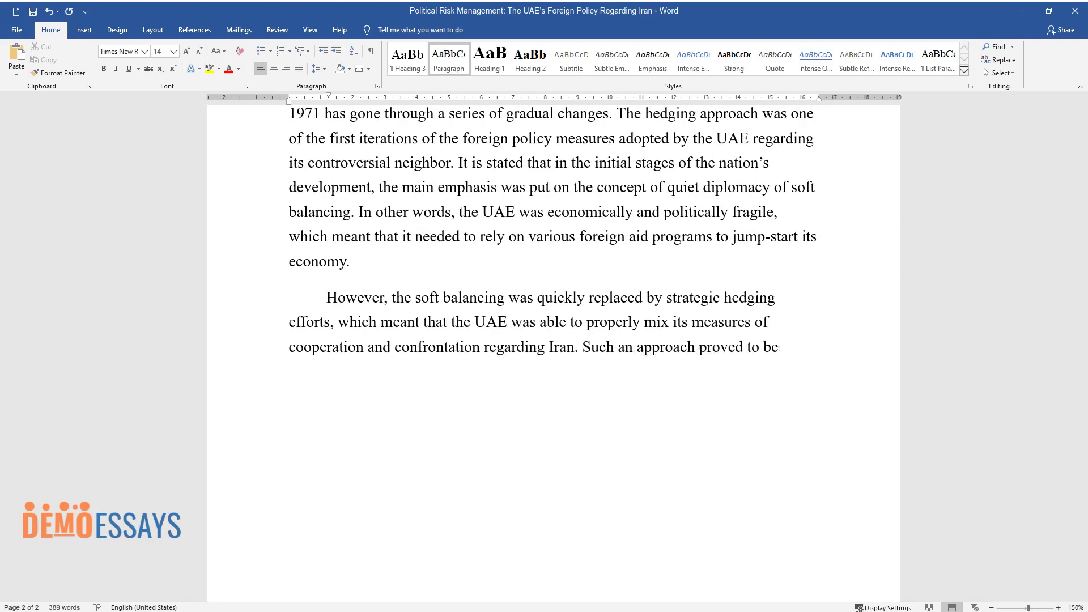
pyautogui.write(' a highly useful technique, where t')
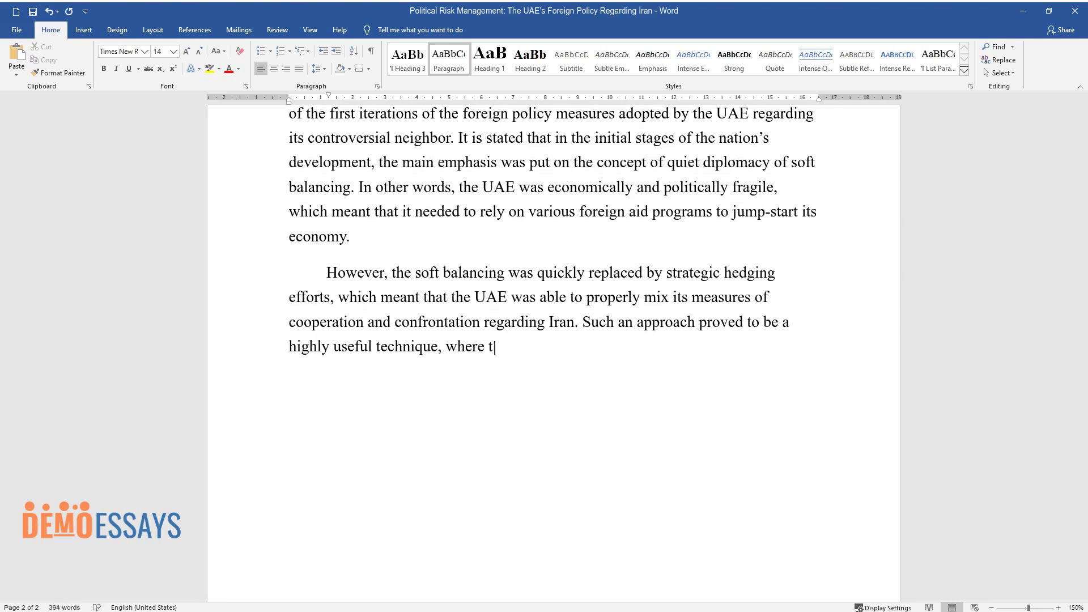
pyautogui.write('he country was not fully neutral but')
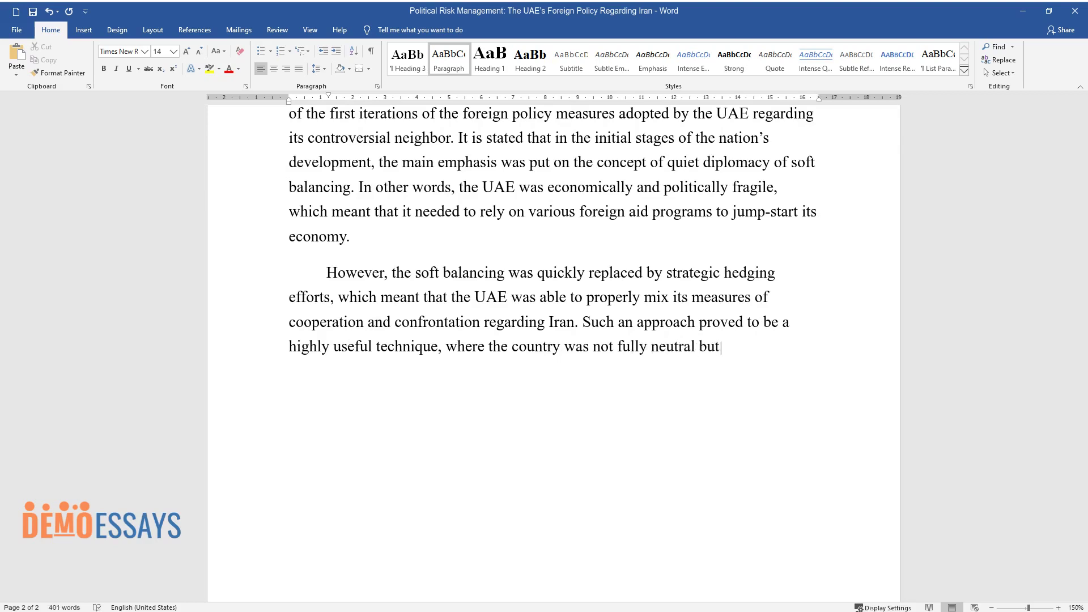
pyautogui.write(' was not engaged in open conflicts')
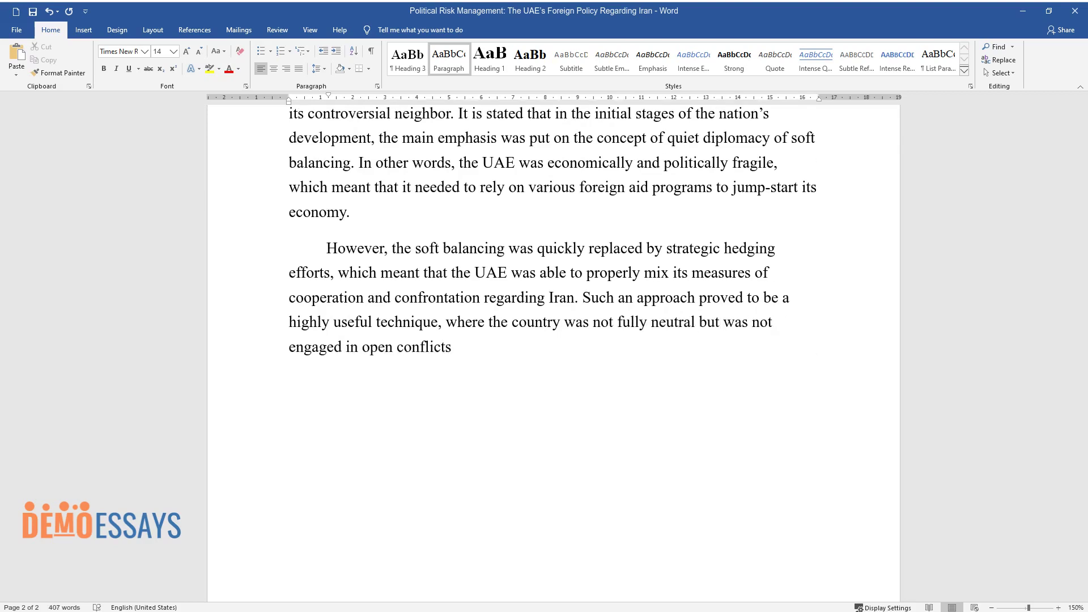
pyautogui.write(' and was available to all parties a')
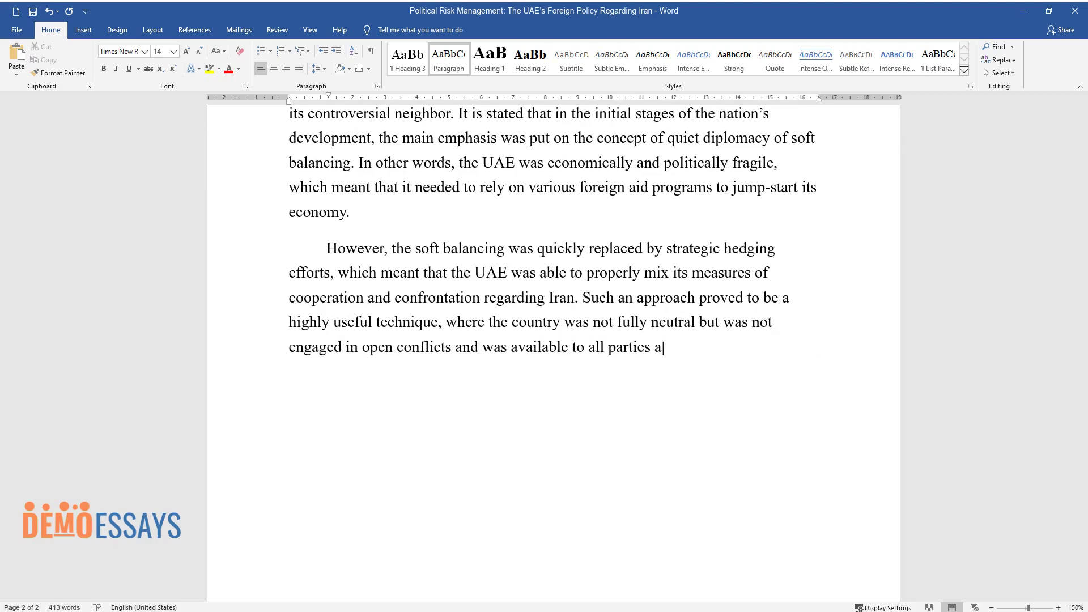
pyautogui.write('s a source for cooperative measures. Some ')
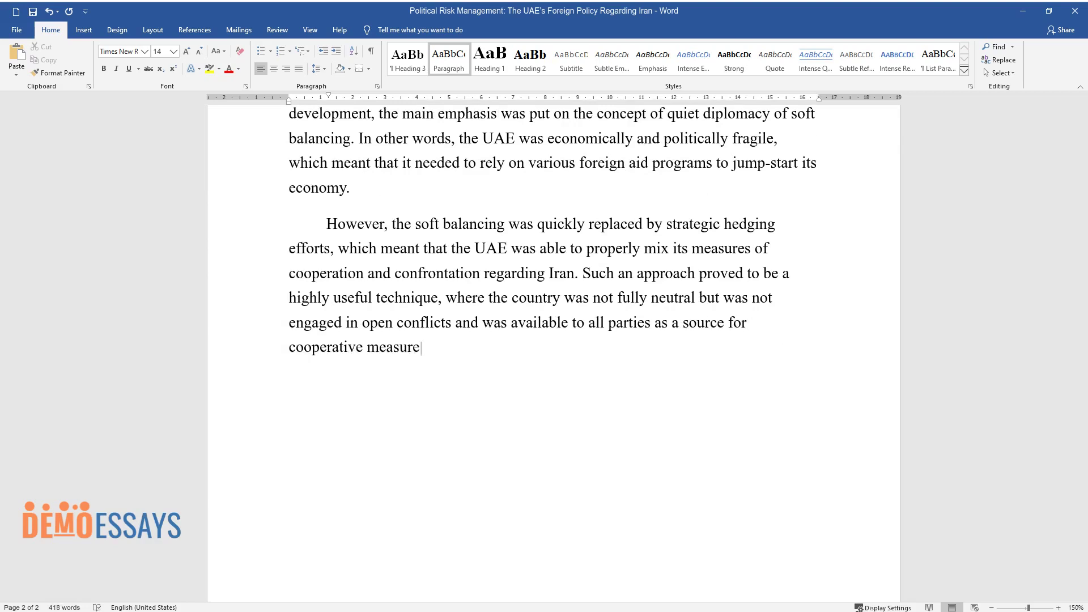
pyautogui.write('experts argue that hedging')
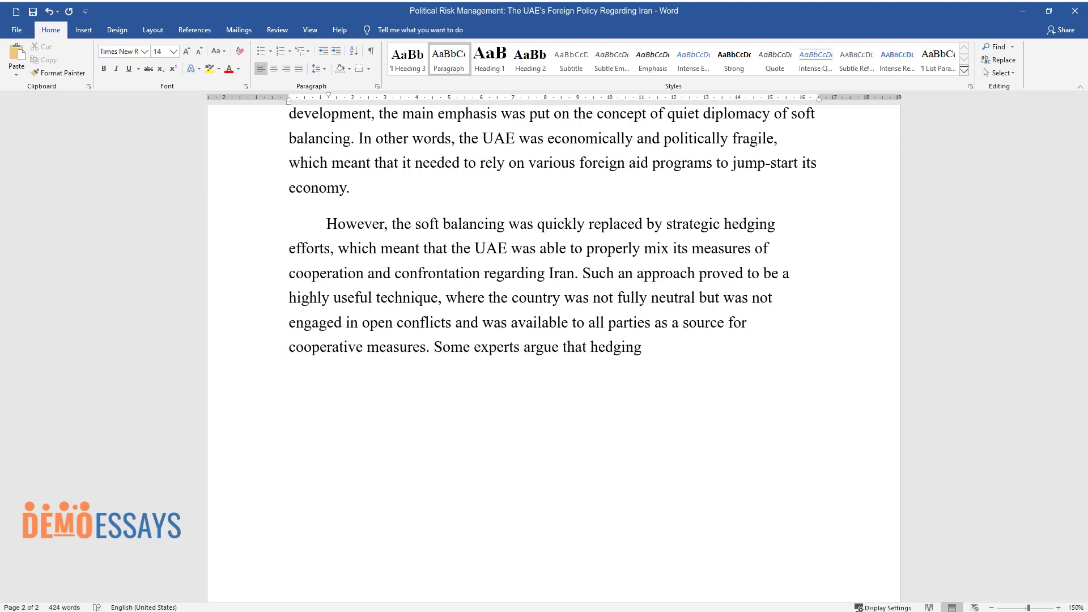
pyautogui.write(' is one of the key reasons for the UAE becom')
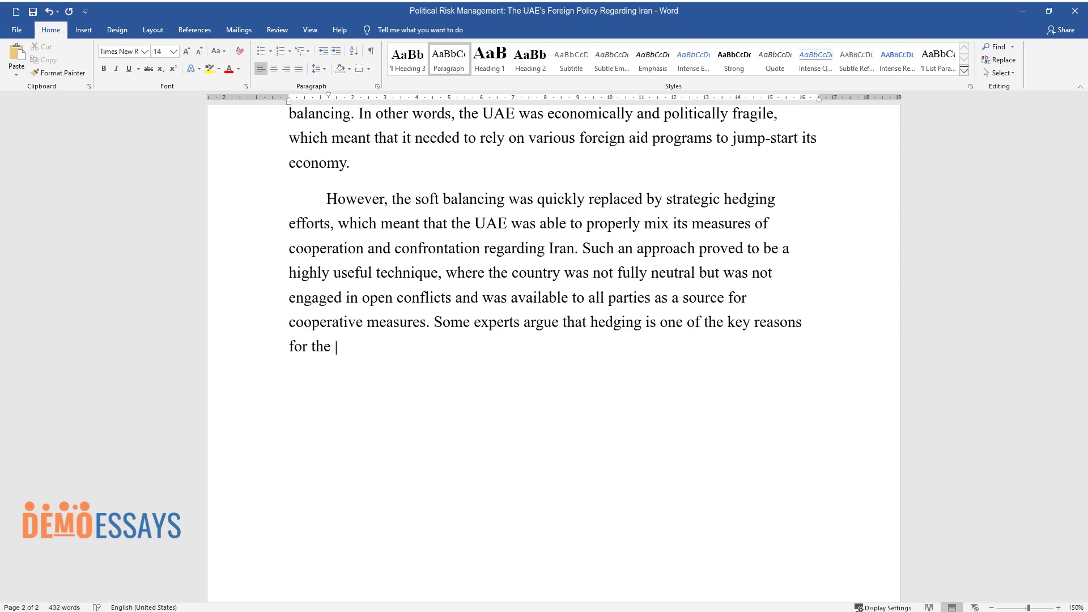
pyautogui.write('ing a successful and well-')
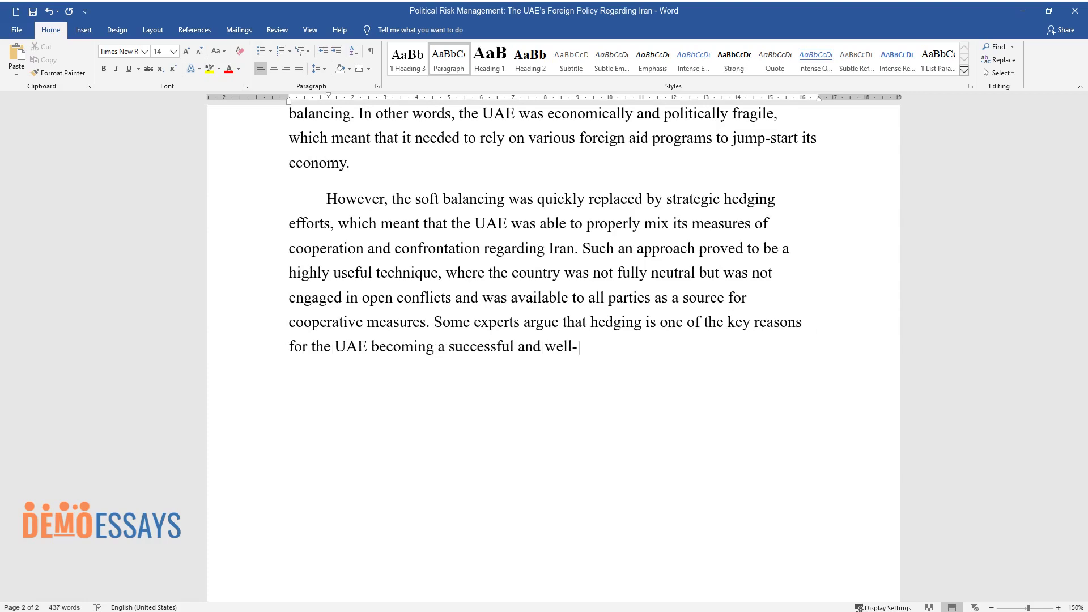
pyautogui.write('established nation because this st')
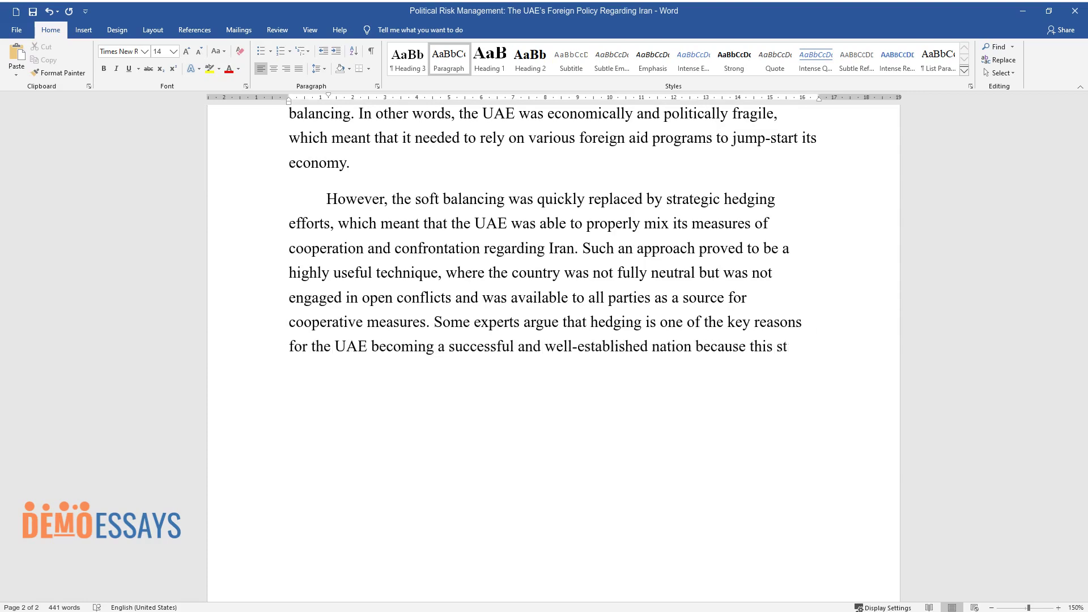
pyautogui.write('rategy is more useful than soft and')
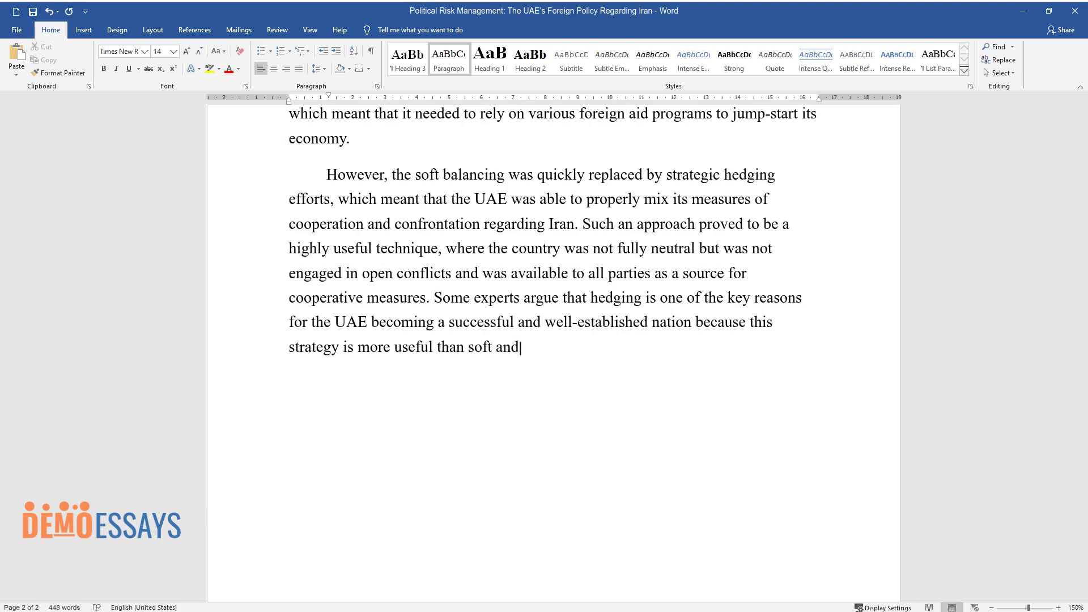
pyautogui.write(' hard balancing. In other words, h')
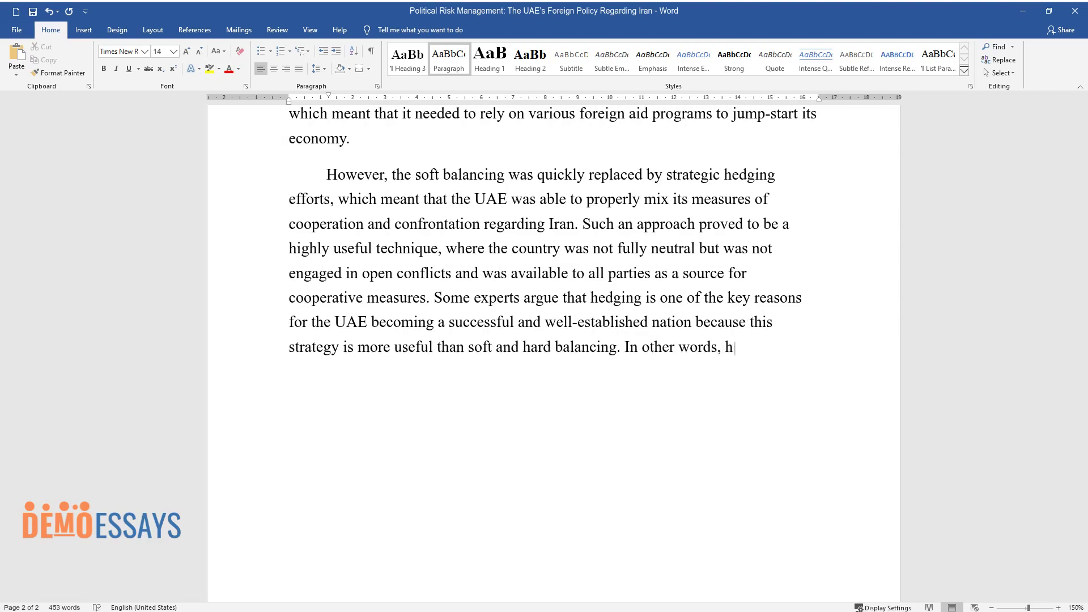
pyautogui.write('edging was an influential factor in')
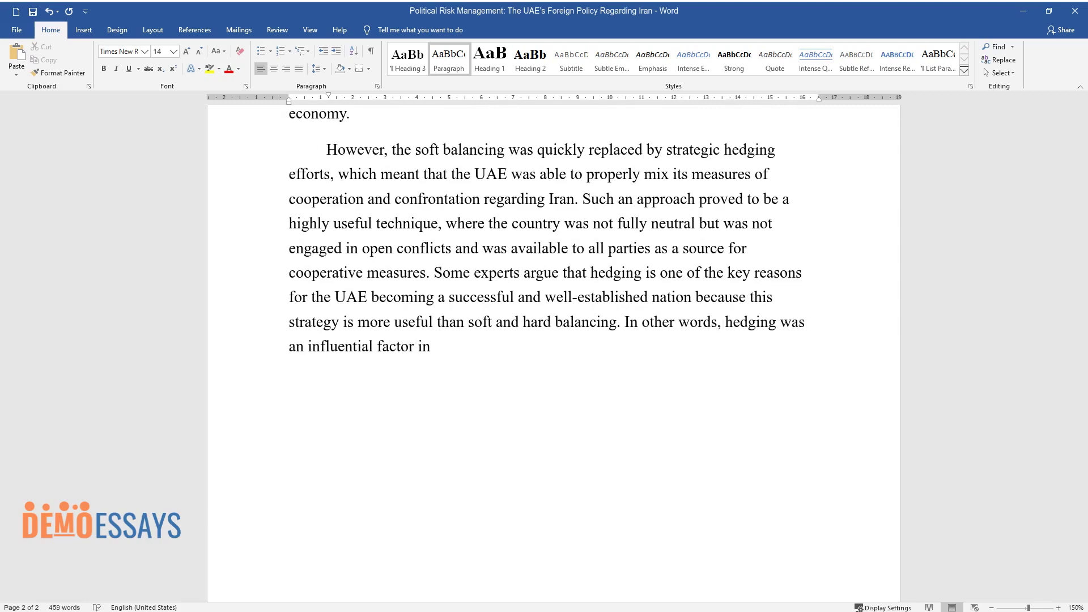
pyautogui.write(" the UAE's relationship with Iran.")
# Write the paragraph on the UAE's shift to hard balancing, oil reserves and Western agreements
pyautogui.press('Return')
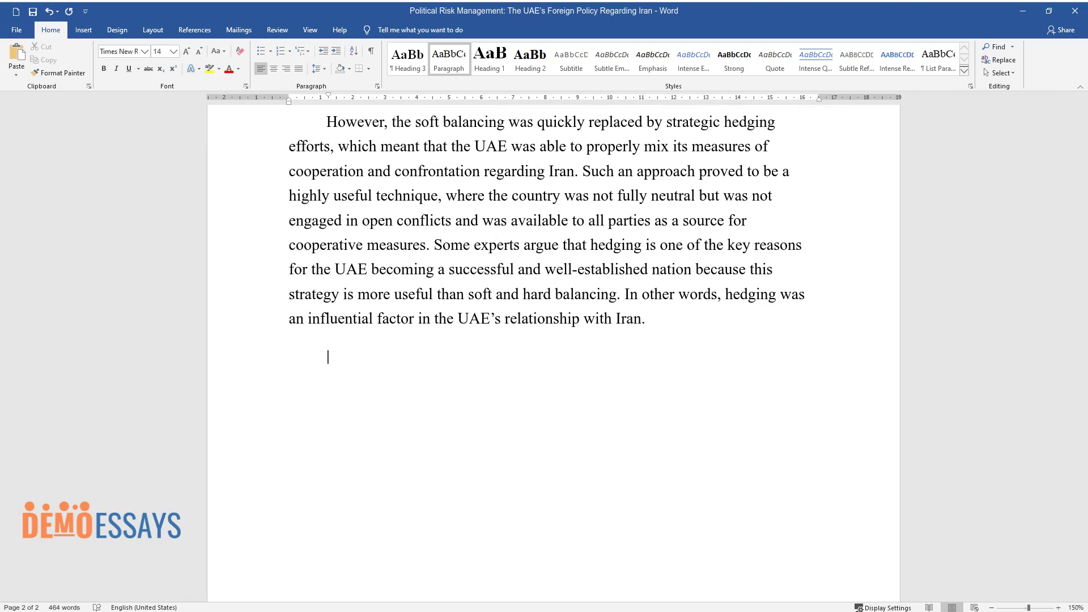
pyautogui.write('In recent decad')
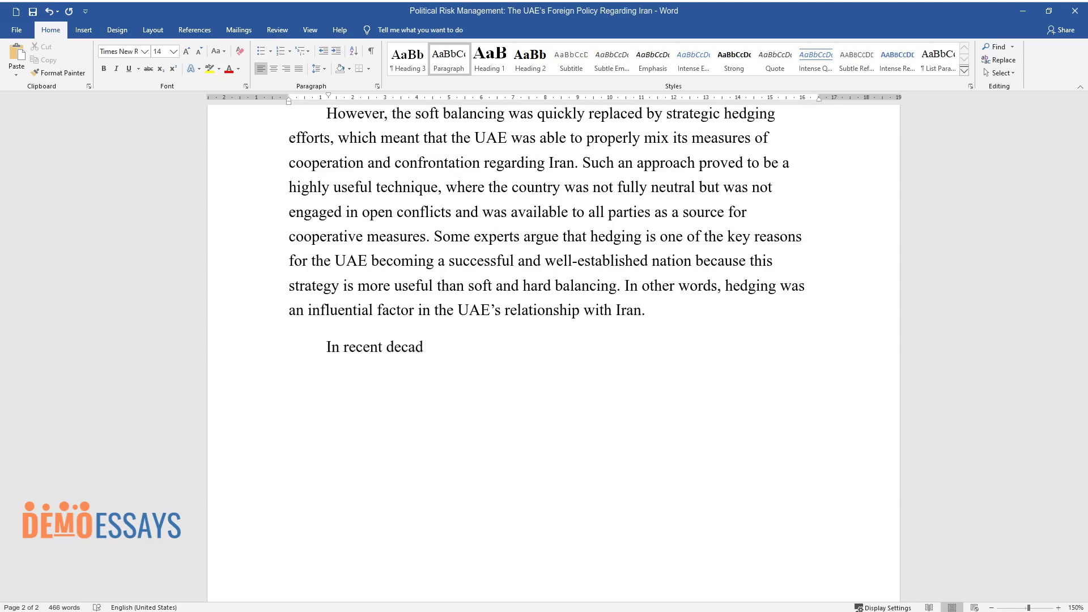
pyautogui.write('es, the UAE shifted from hedging t')
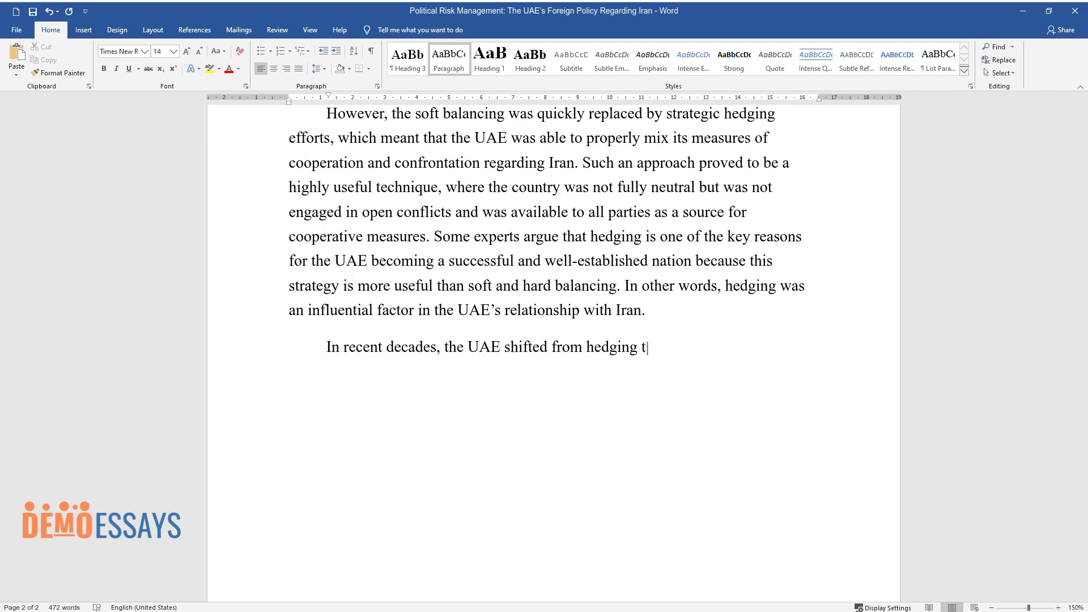
pyautogui.write('o hard balancing, which was driven')
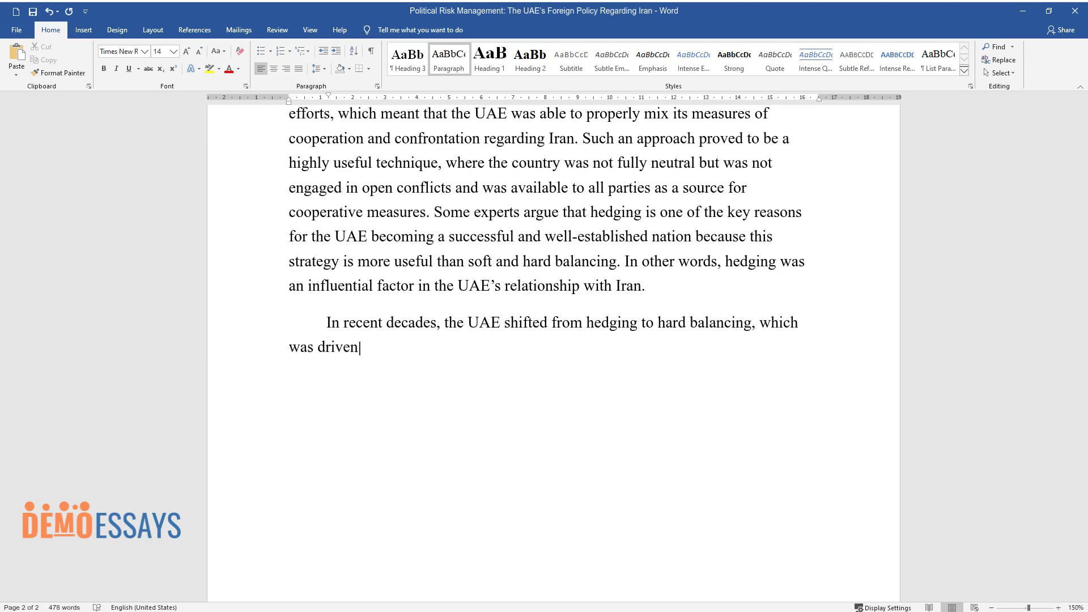
pyautogui.write('by several factors. One of the k')
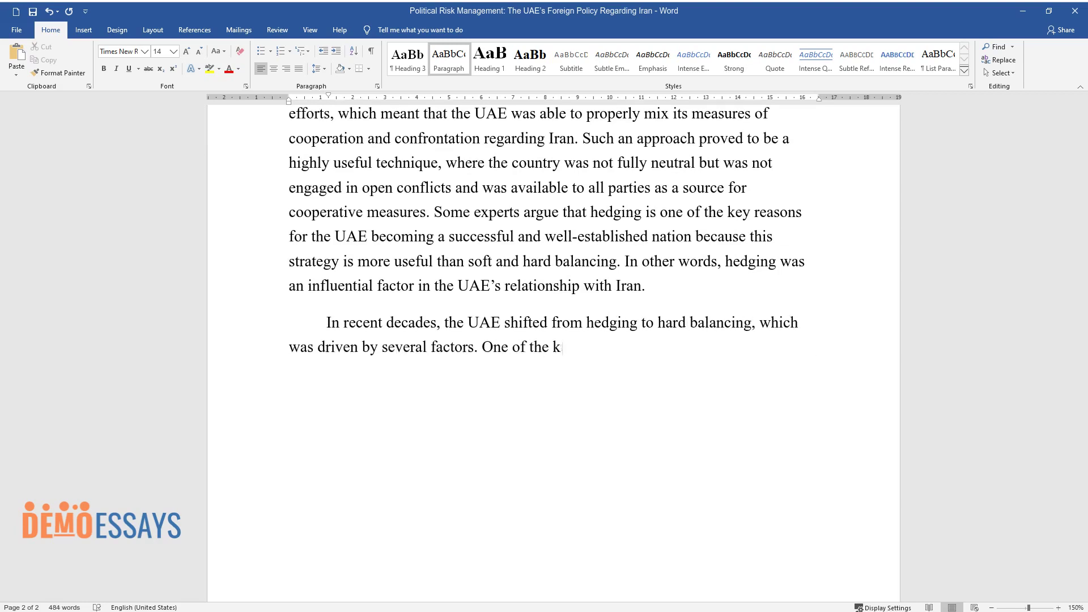
pyautogui.write('ey reasons lies in the fact that UA')
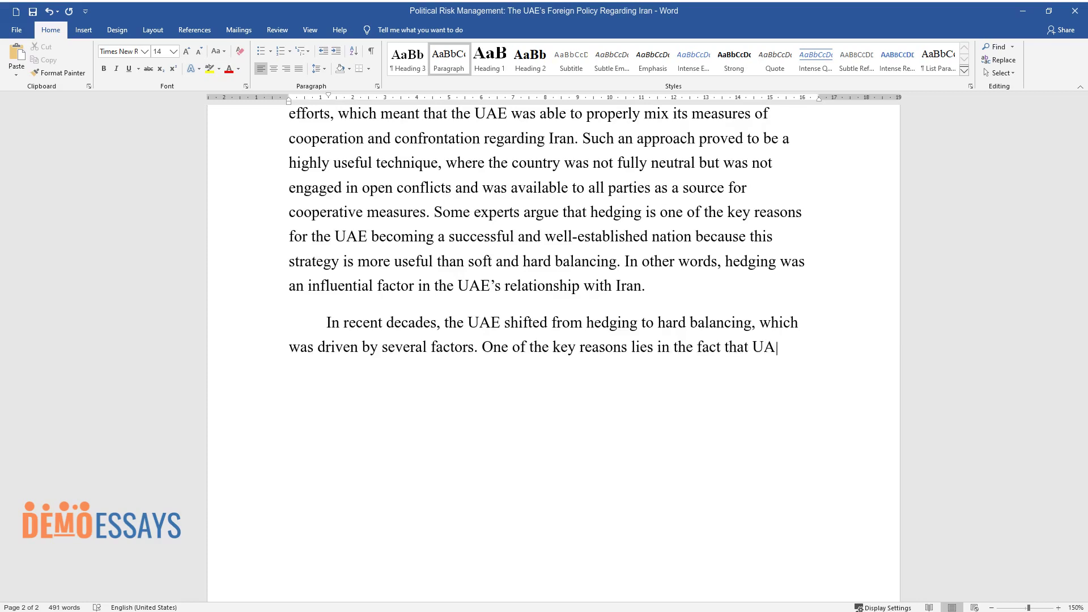
pyautogui.write("E's huge oil reserves allowed it t")
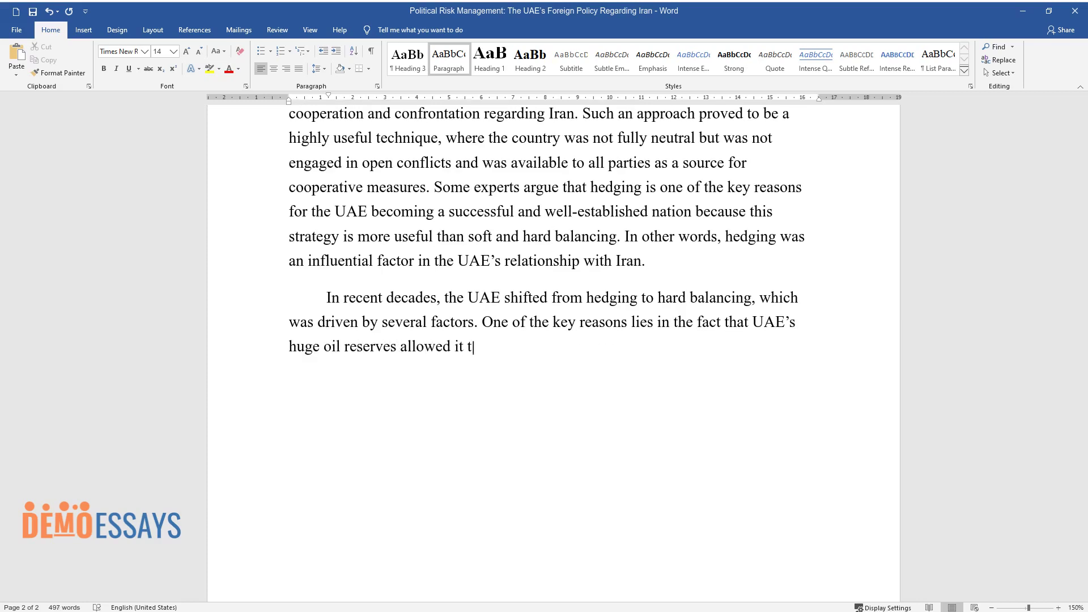
pyautogui.write('o significantly boost its military')
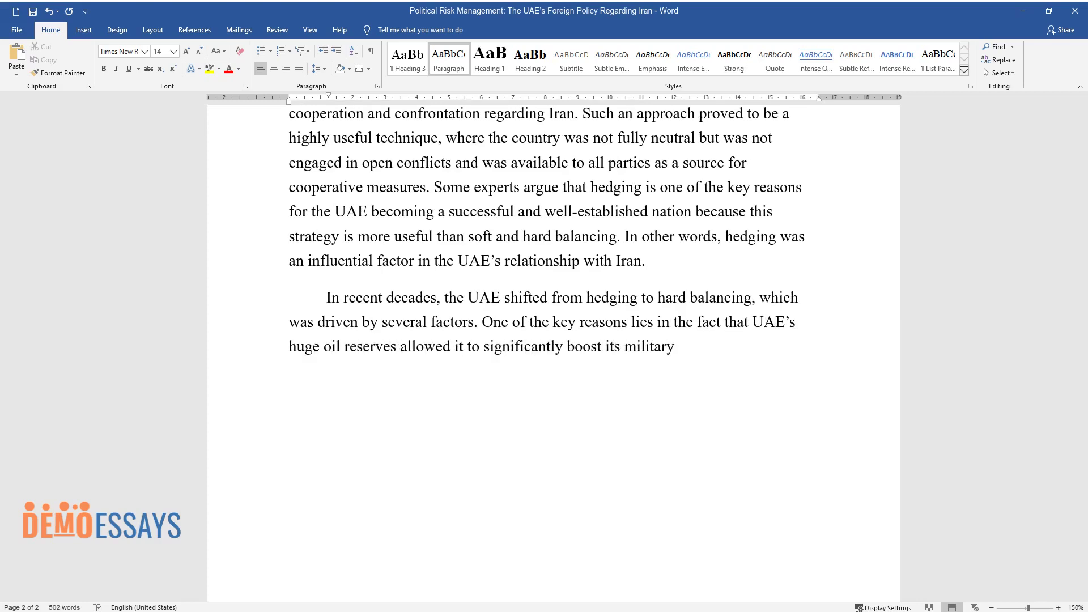
pyautogui.write(' spending. From 2000 to 2010, the')
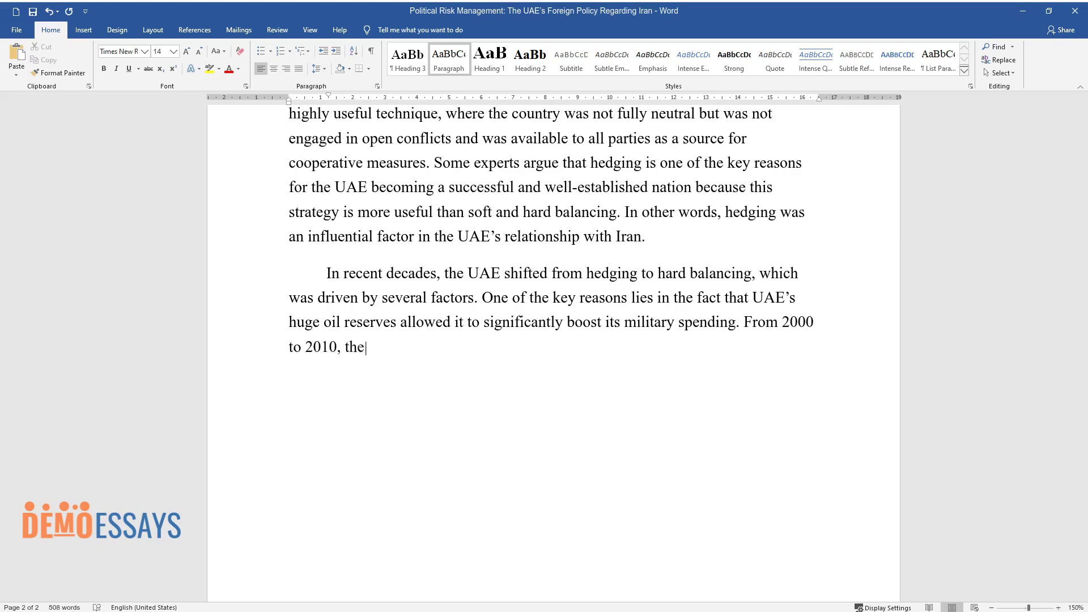
pyautogui.write(' nation made major purchases for v')
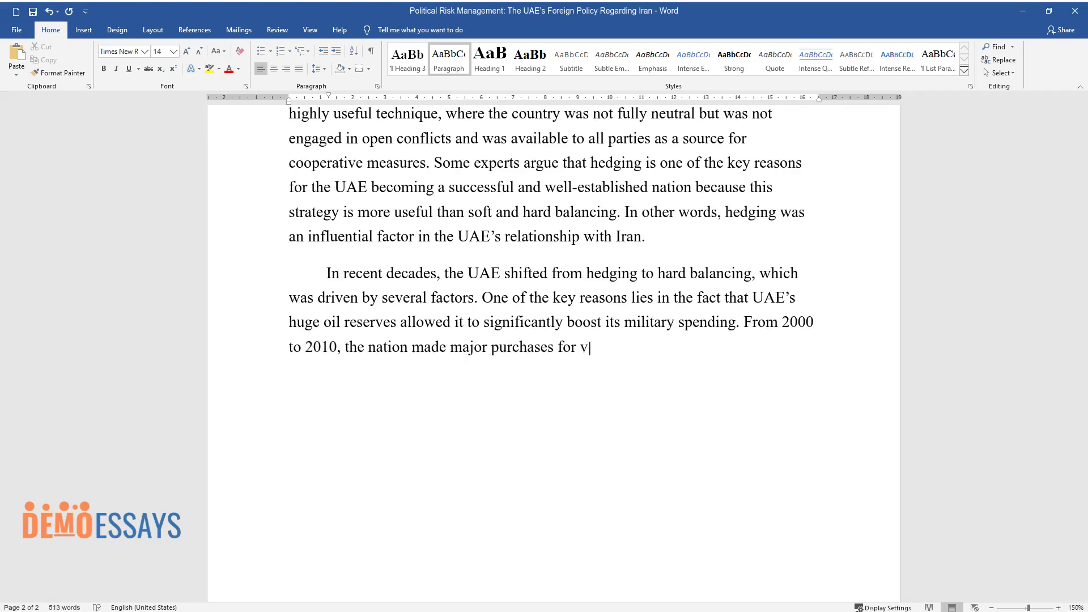
pyautogui.write('arious missile defense systems, su')
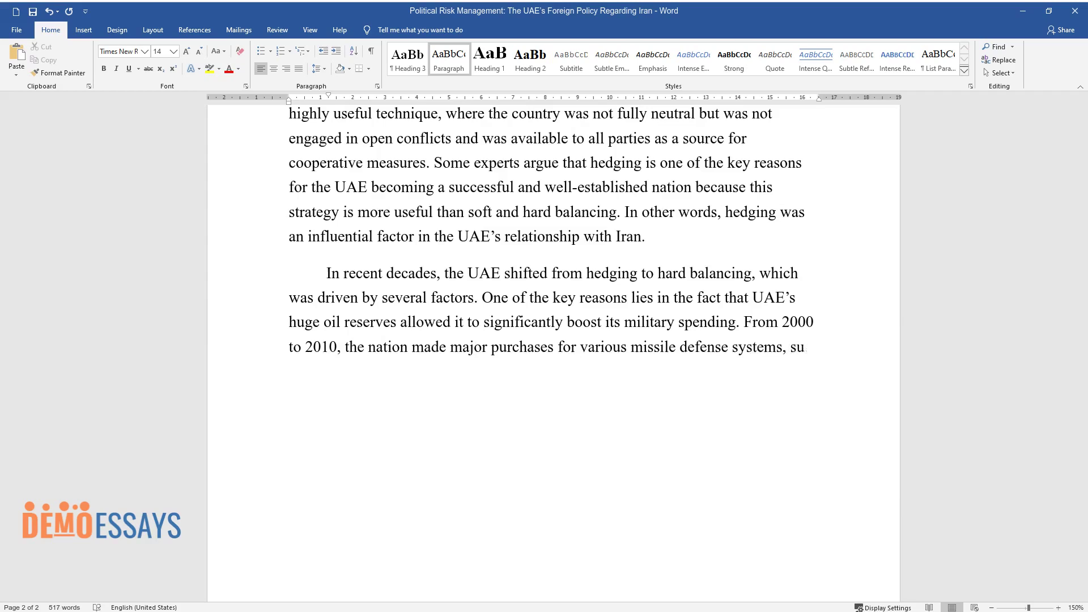
pyautogui.write('ch as PAC-3, which were possible d')
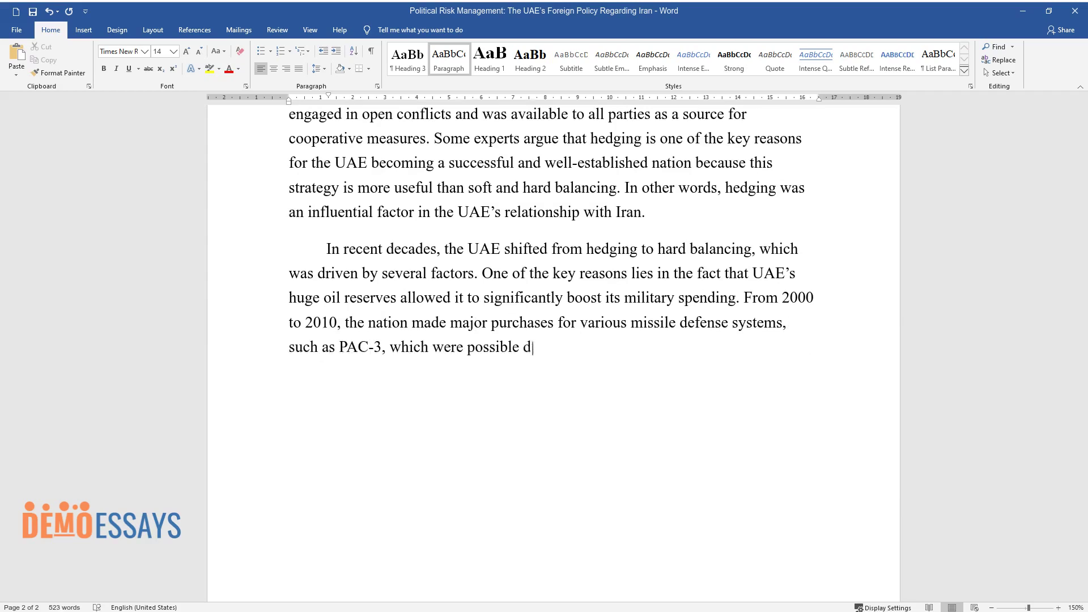
pyautogui.write('ue to cooperative measures with it')
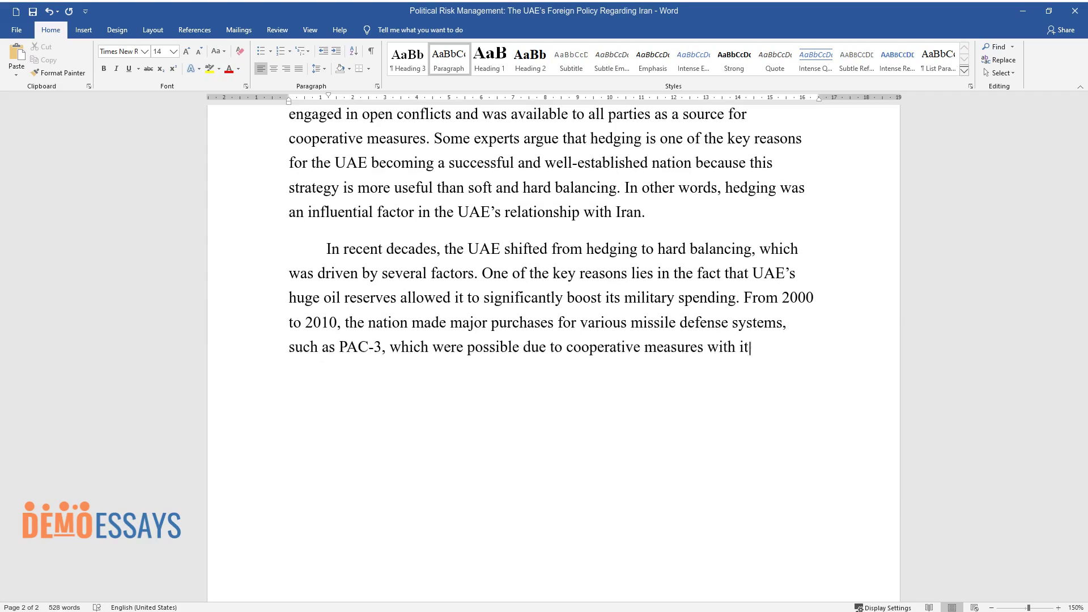
pyautogui.write('s Western allies. It was also followed by various agreement')
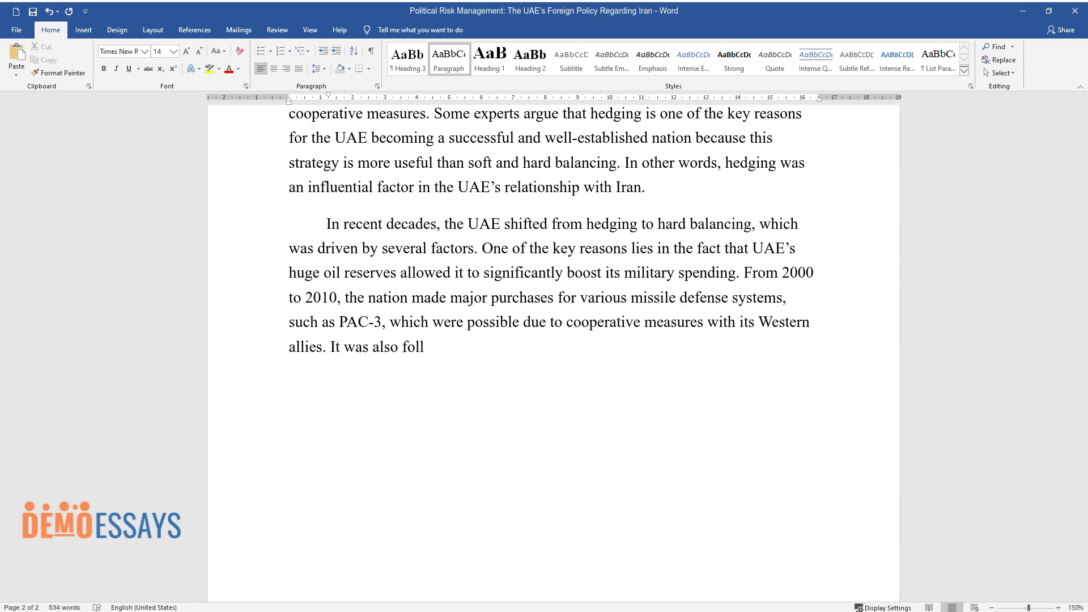
pyautogui.write('s signed ')
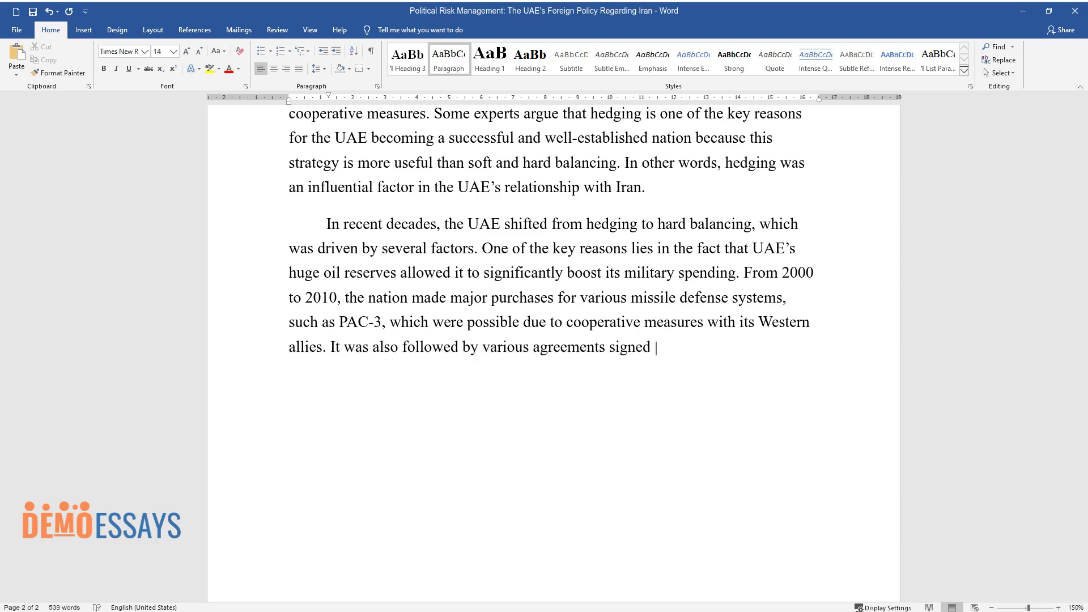
pyautogui.write('by the United States and UAE, which included certain measur')
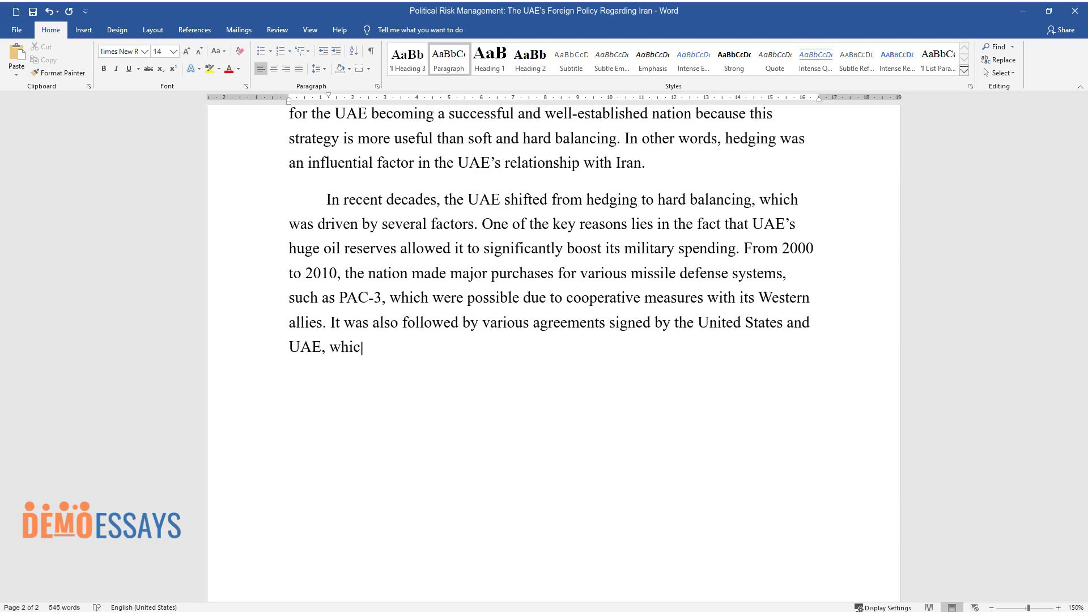
pyautogui.write('es again')
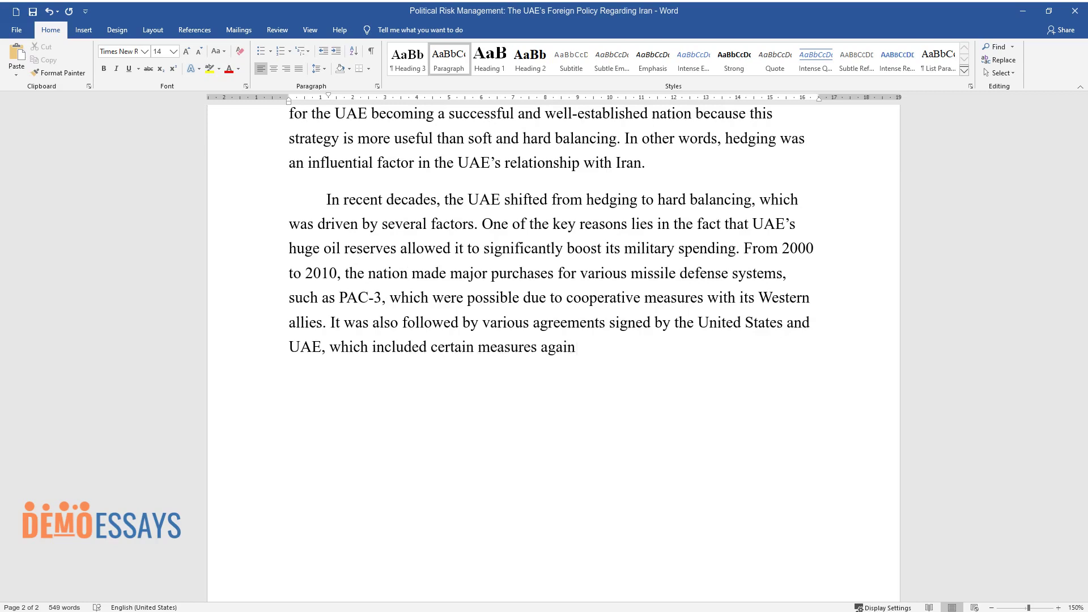
pyautogui.write('st Iran. Therefore, the root cause')
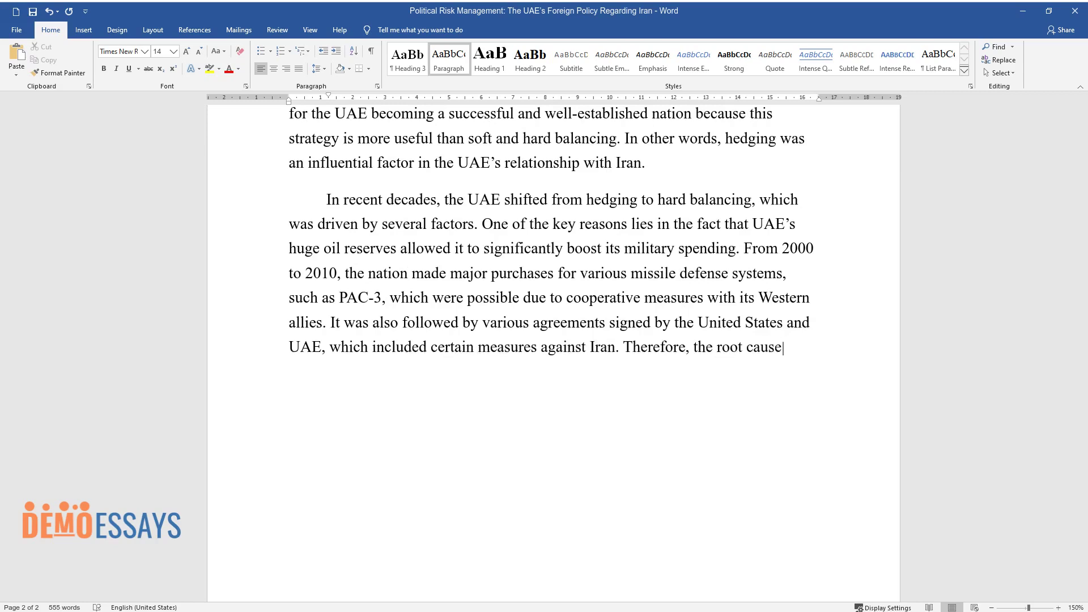
pyautogui.write(' can be found in the inconsistency')
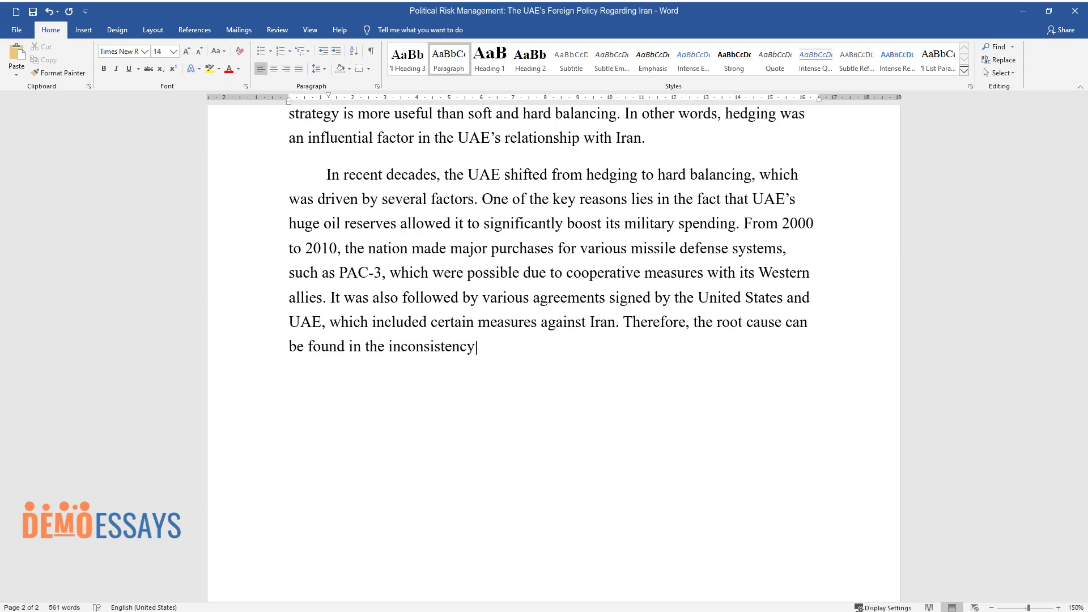
pyautogui.write(' of the nation in its stance regar')
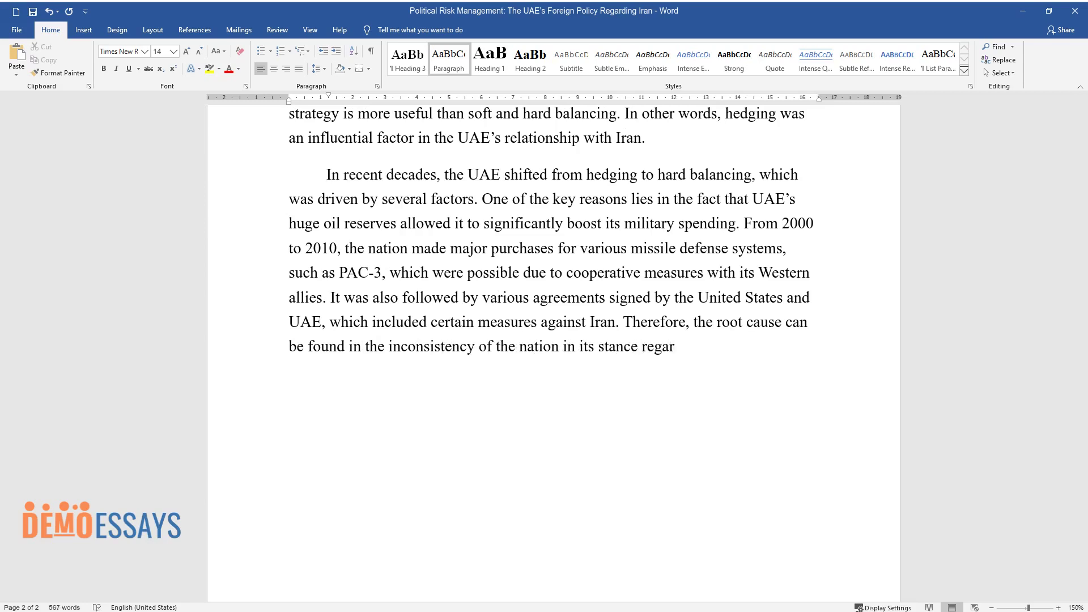
pyautogui.write('ding its neighbor, which might hav')
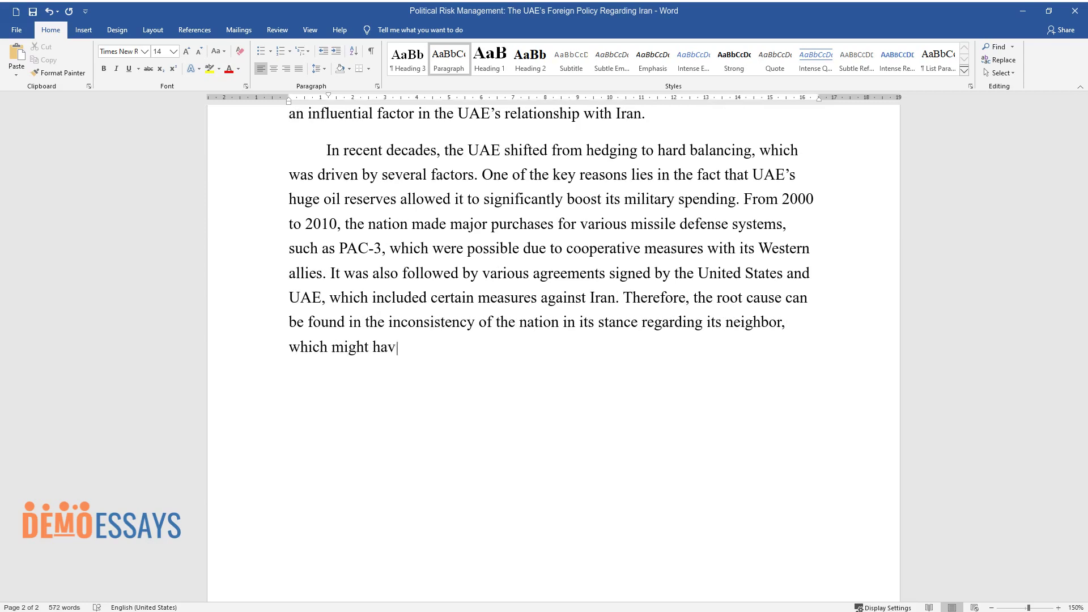
pyautogui.write('e improved its development up to ')
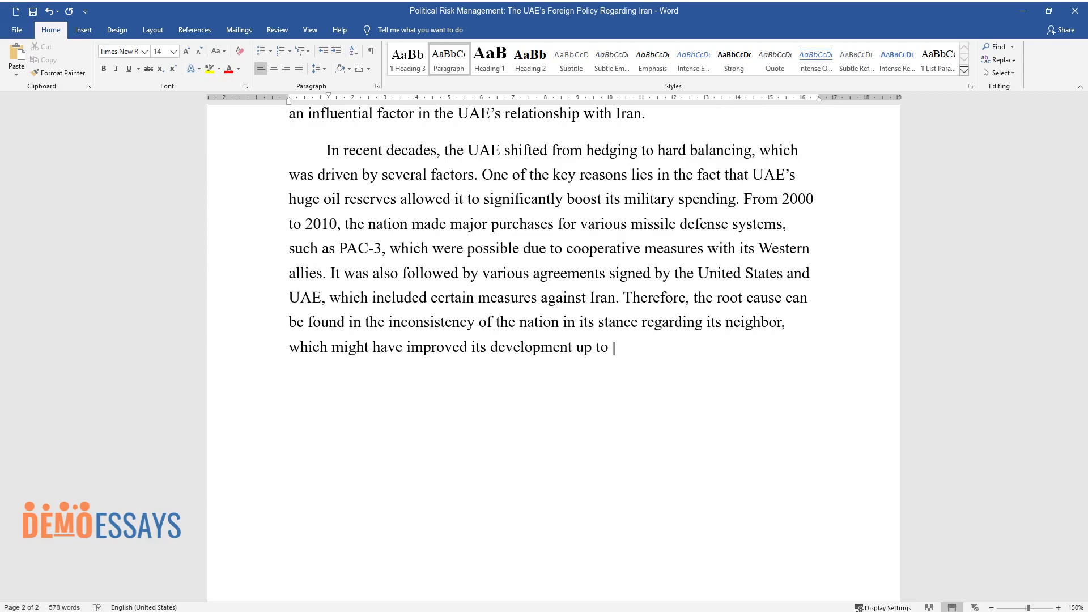
pyautogui.write('this point but can severely damage')
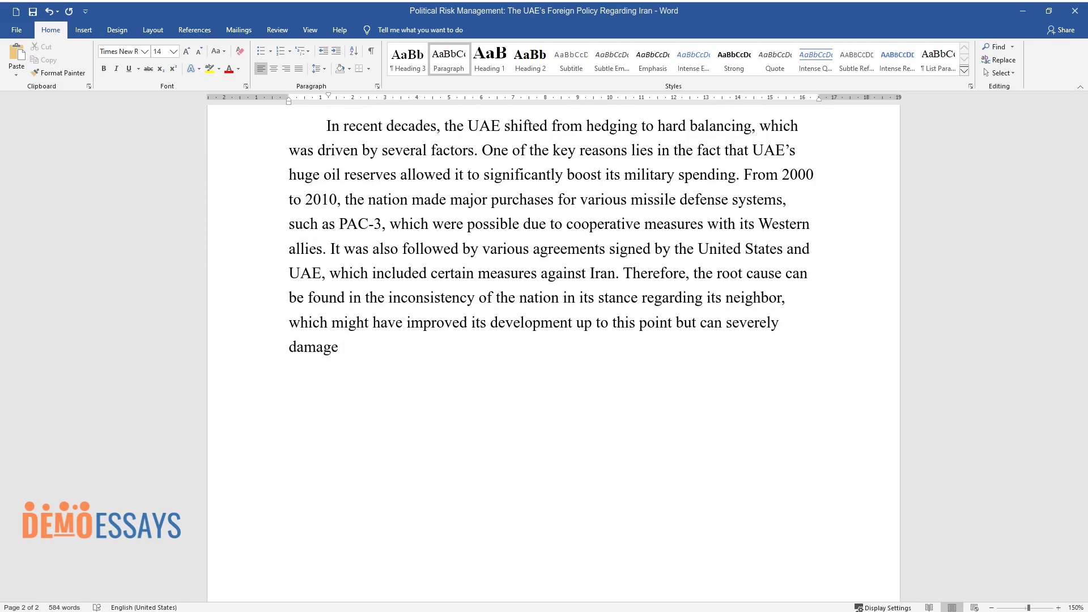
pyautogui.write(' it in the long term. It is importa')
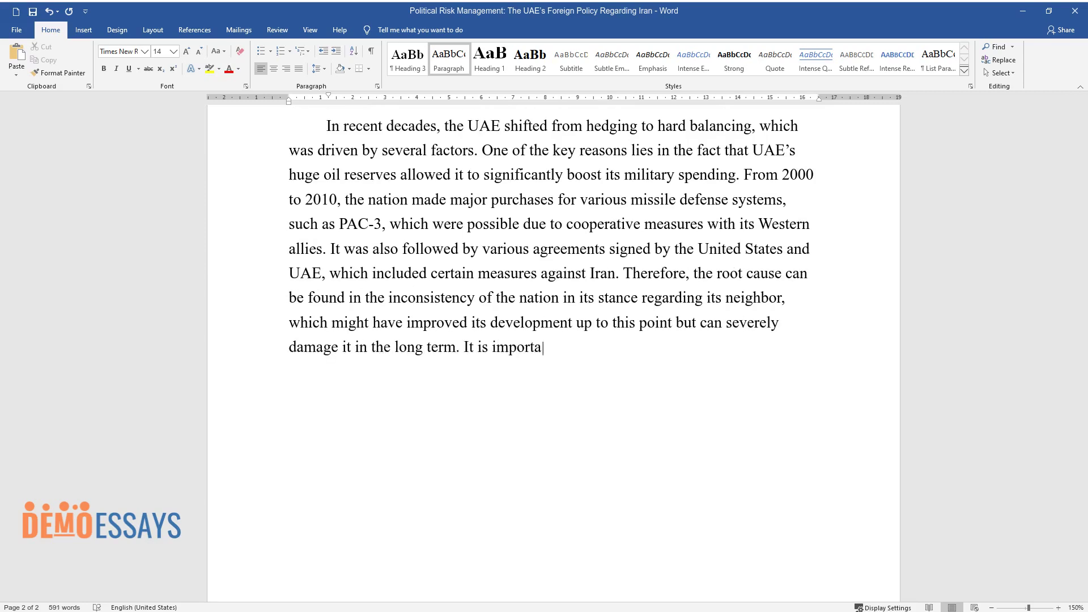
pyautogui.write('nt for policymakers to properly we')
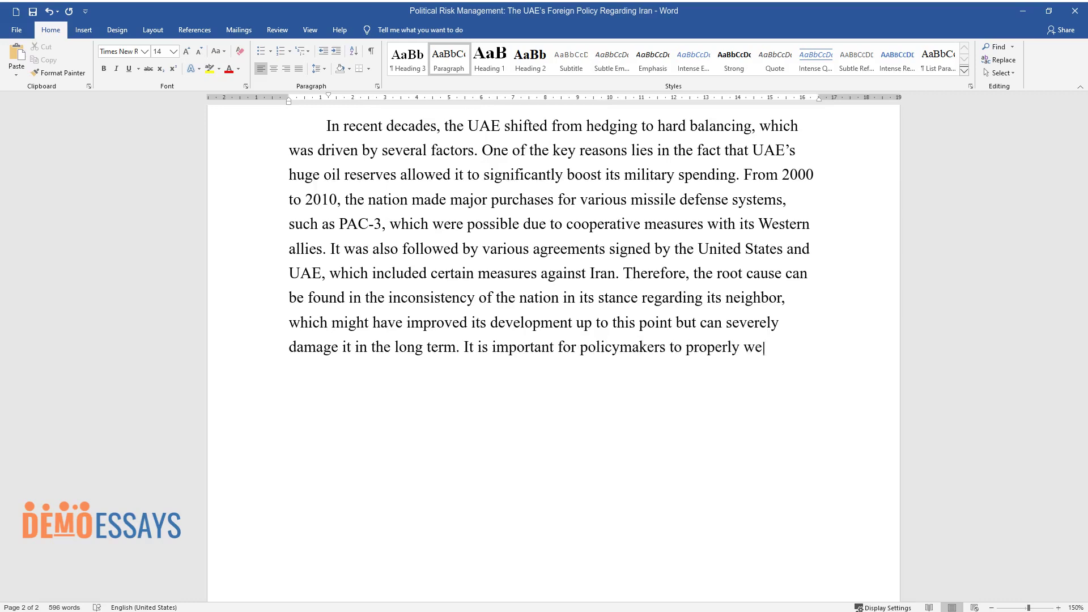
pyautogui.write('igh out the options and adhere to the choice in an unaltere')
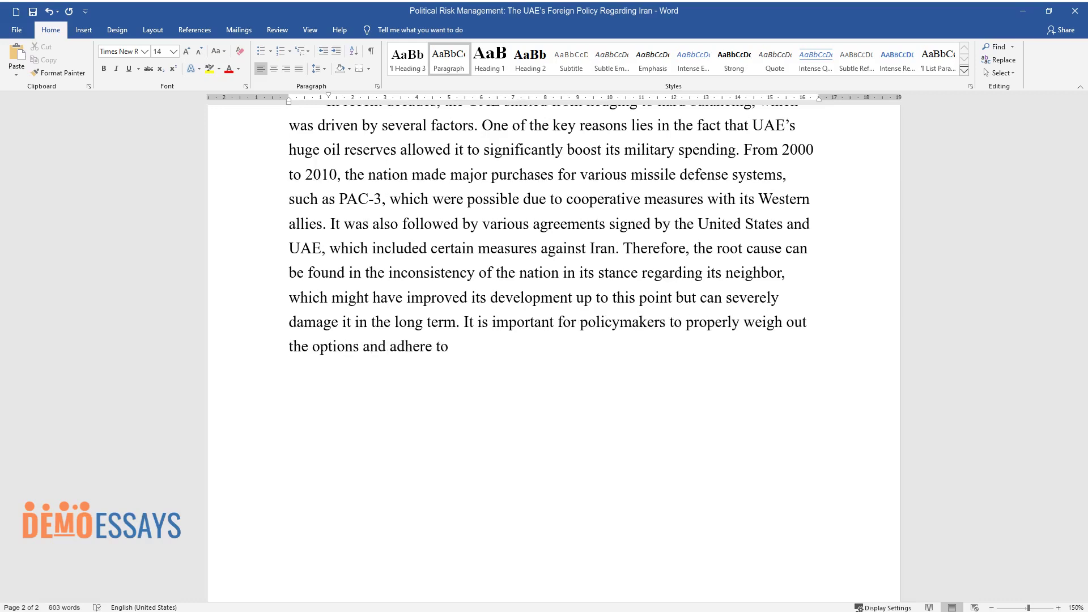
pyautogui.write('d and rigid manner.')
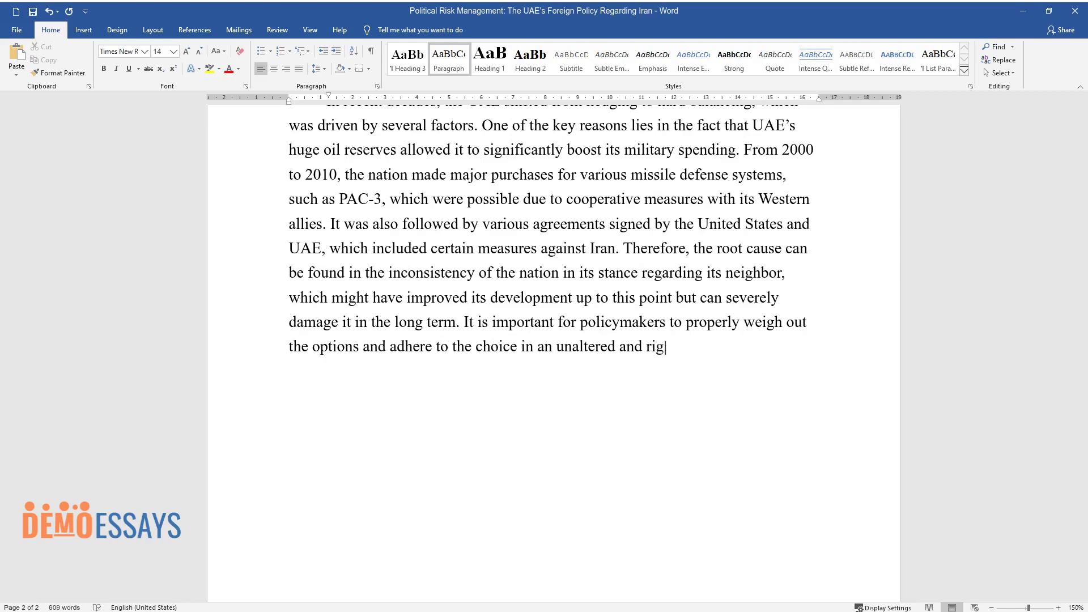
# Add the 'Option 1' heading and its soft-balancing paragraph ending 'which also poses a security risk.'
pyautogui.hotkey('ctrl', 'Return')
pyautogui.write('Option 1')
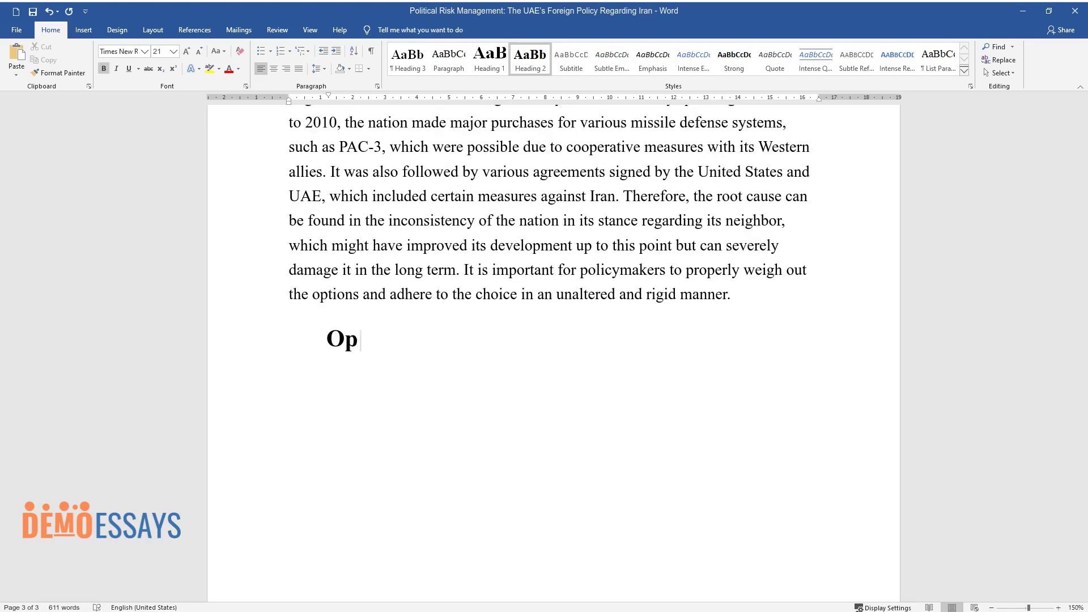
pyautogui.press('Return')
pyautogui.write('The')
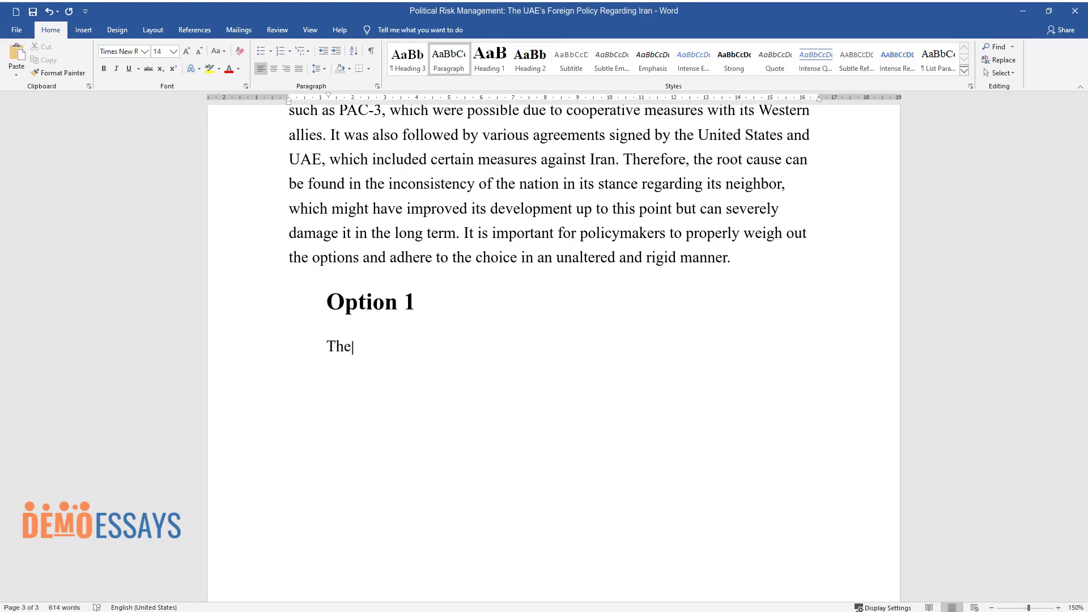
pyautogui.write(' first option is based on soft b')
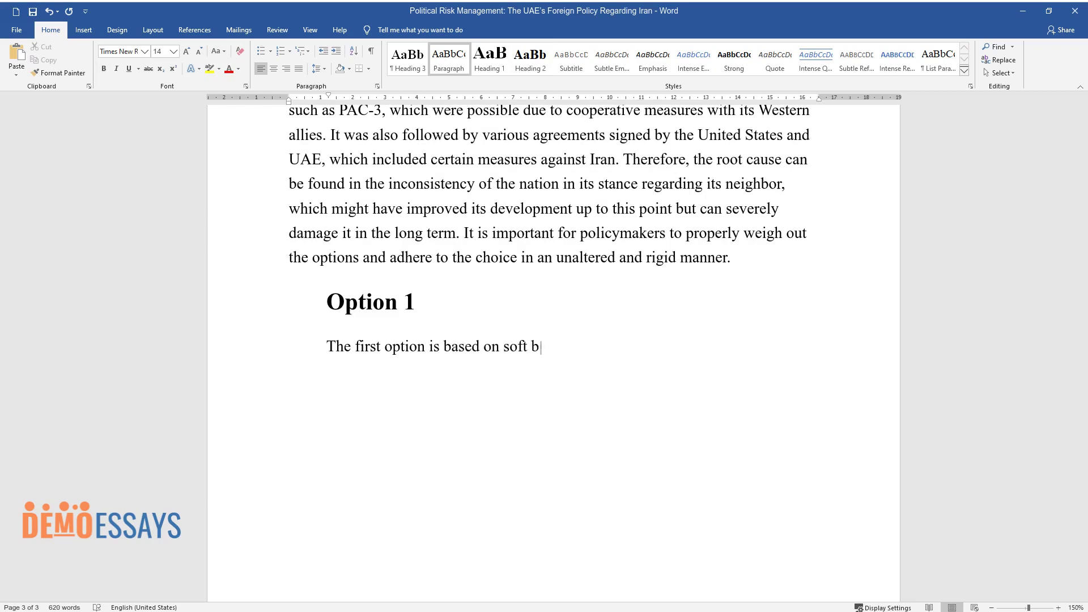
pyautogui.write('alancing, where the UAE returned')
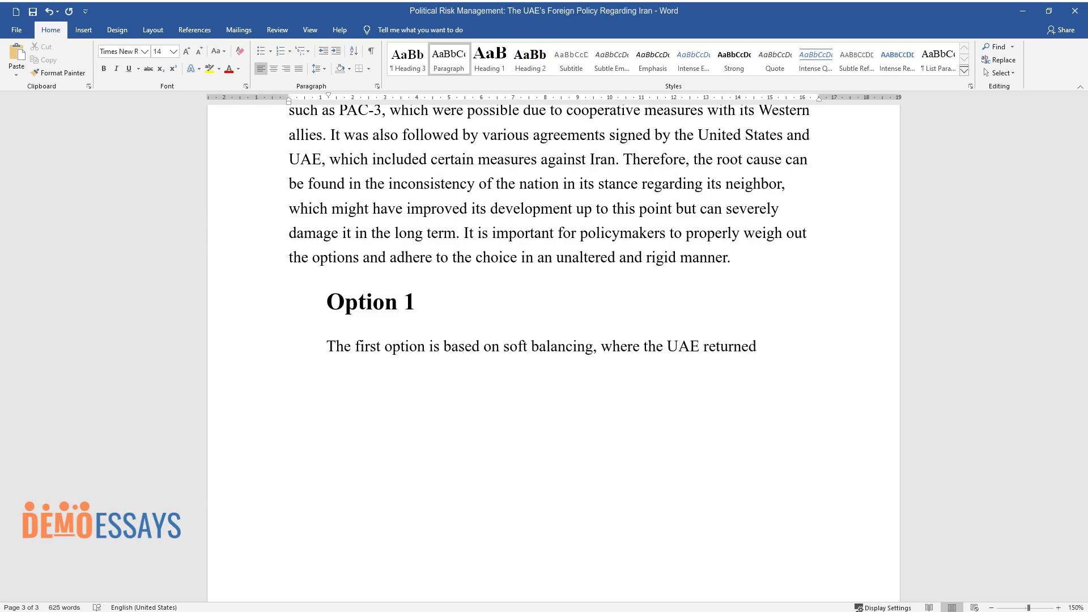
pyautogui.write(' to its brief initial phase when q')
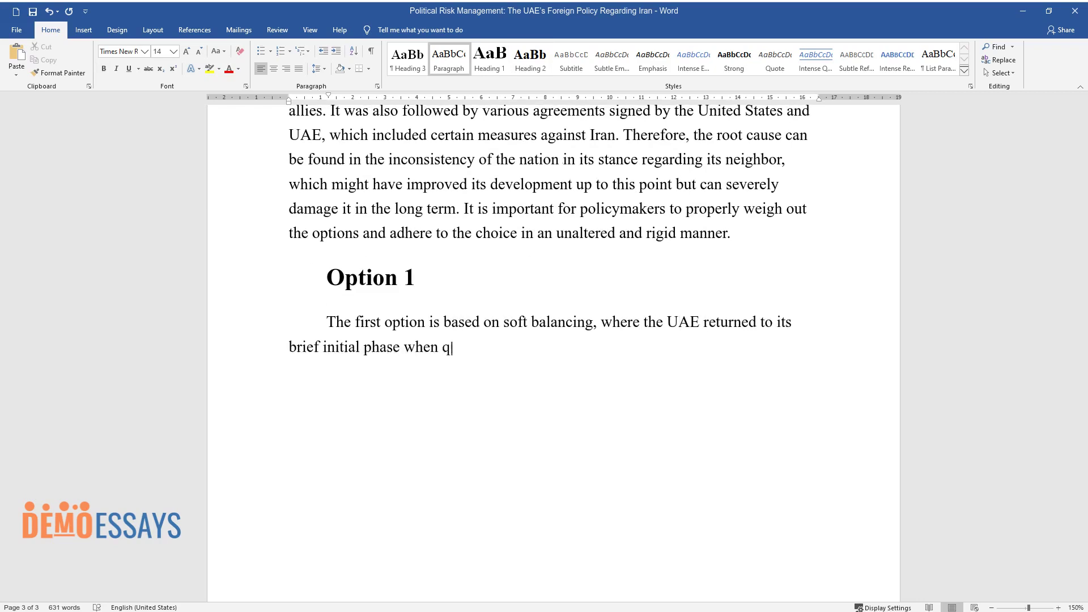
pyautogui.write('uiet diplomacy was the only solu')
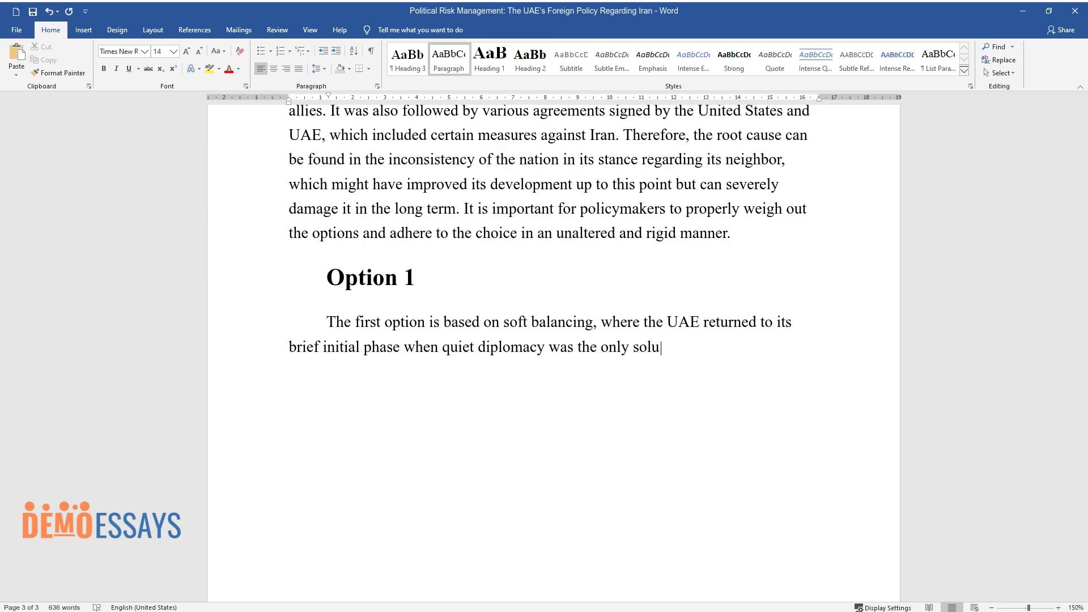
pyautogui.write('tion in such a politically tense environment. The ')
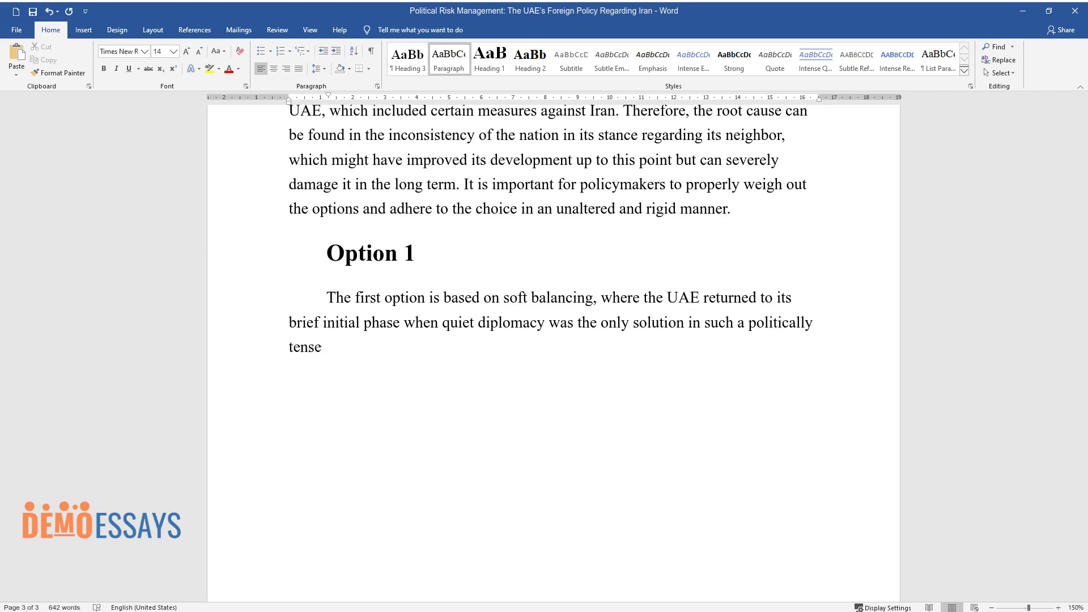
pyautogui.write('given approach a')
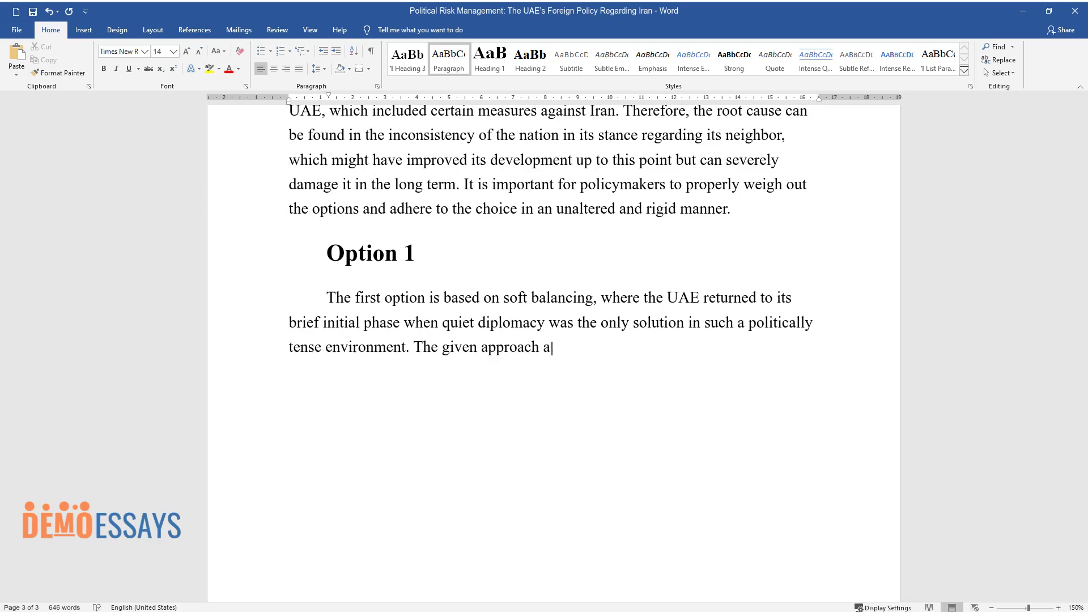
pyautogui.write("llowed to jump-start the UAE's economy an")
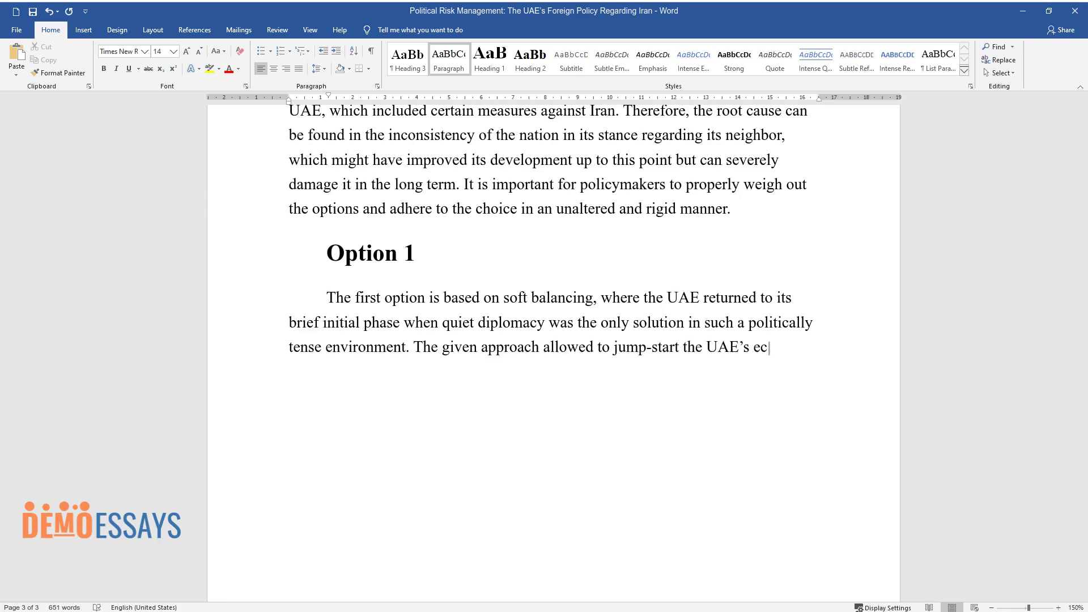
pyautogui.write('d political development,')
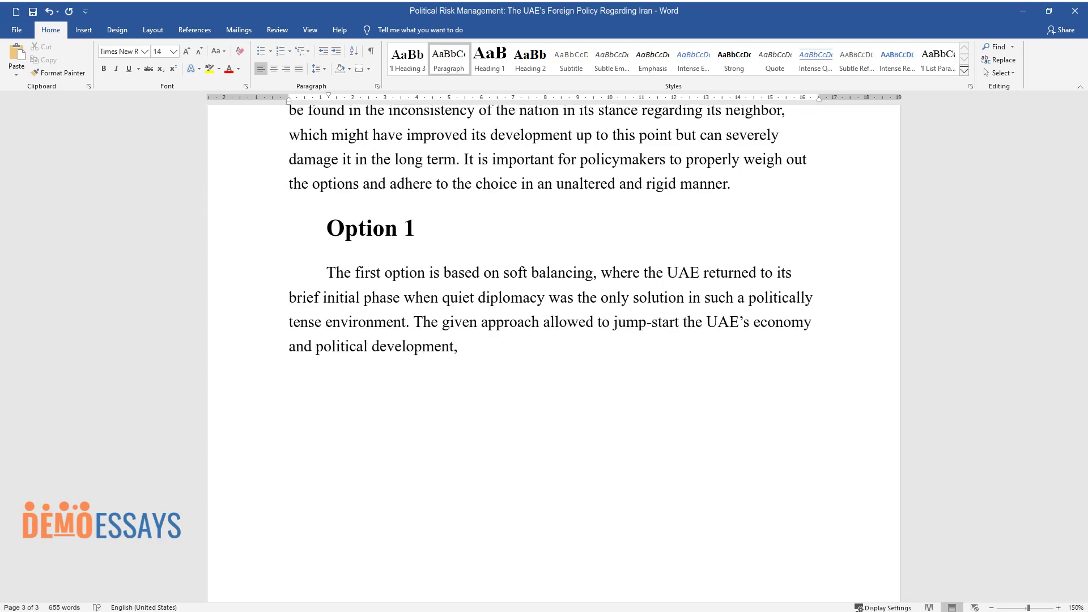
pyautogui.write(' which was quickly replaced by he')
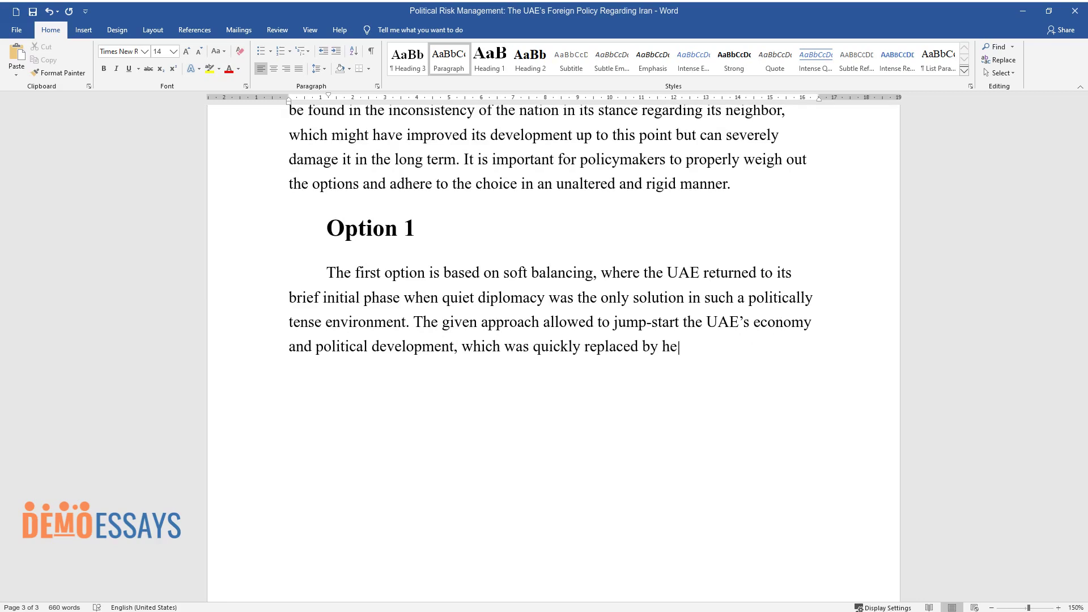
pyautogui.write('dging. It utilizes non-confrontat')
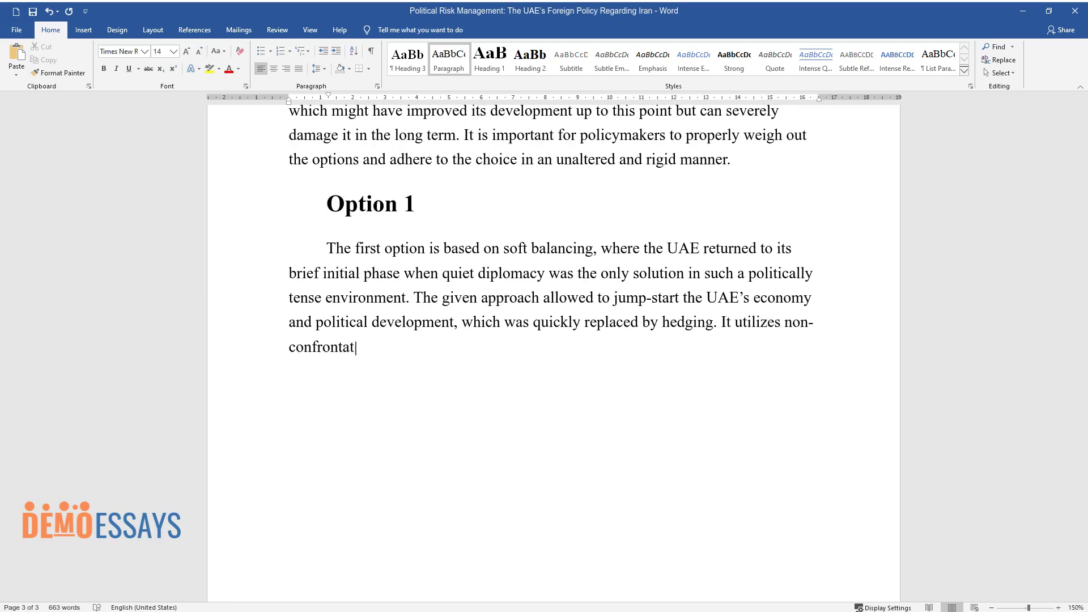
pyautogui.write('ional measures, such as instrumen')
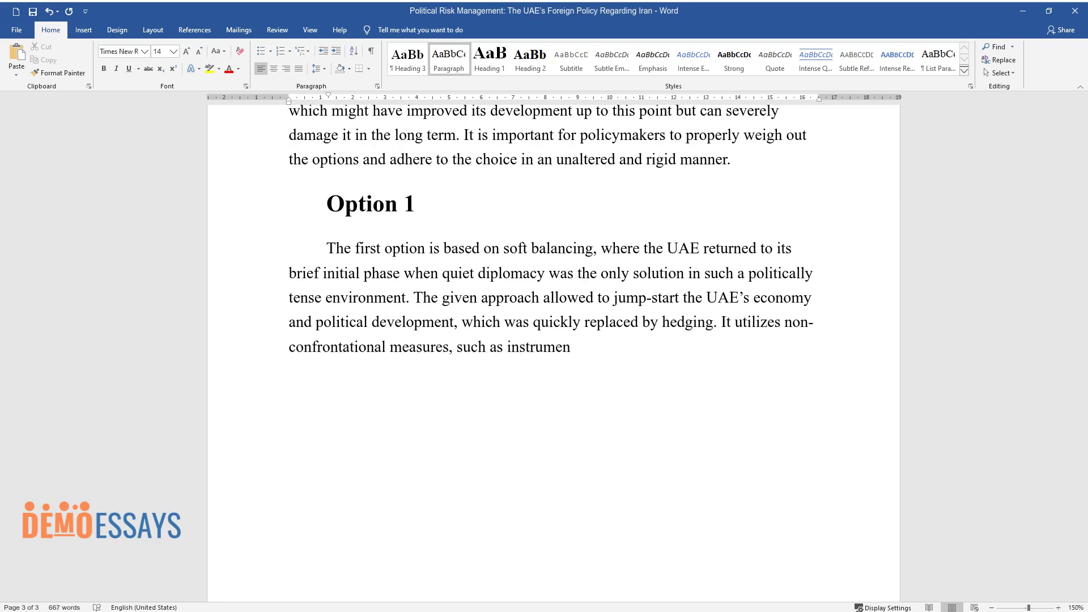
pyautogui.write('ts of diplomacy, and the economic')
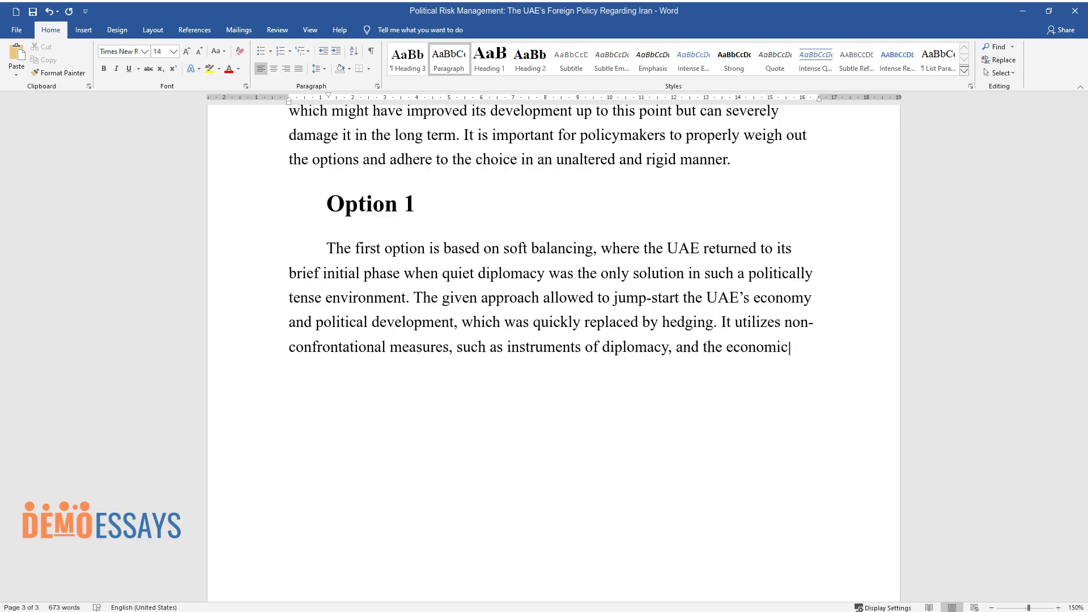
pyautogui.write(' tools revolve around blind neut')
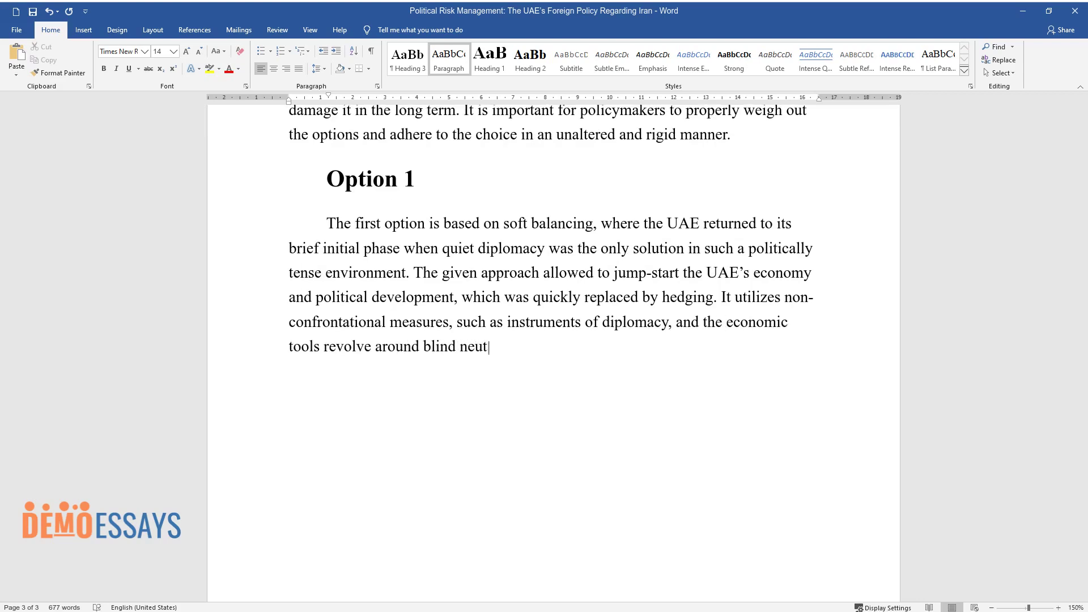
pyautogui.write('rality, where Iran is treated as')
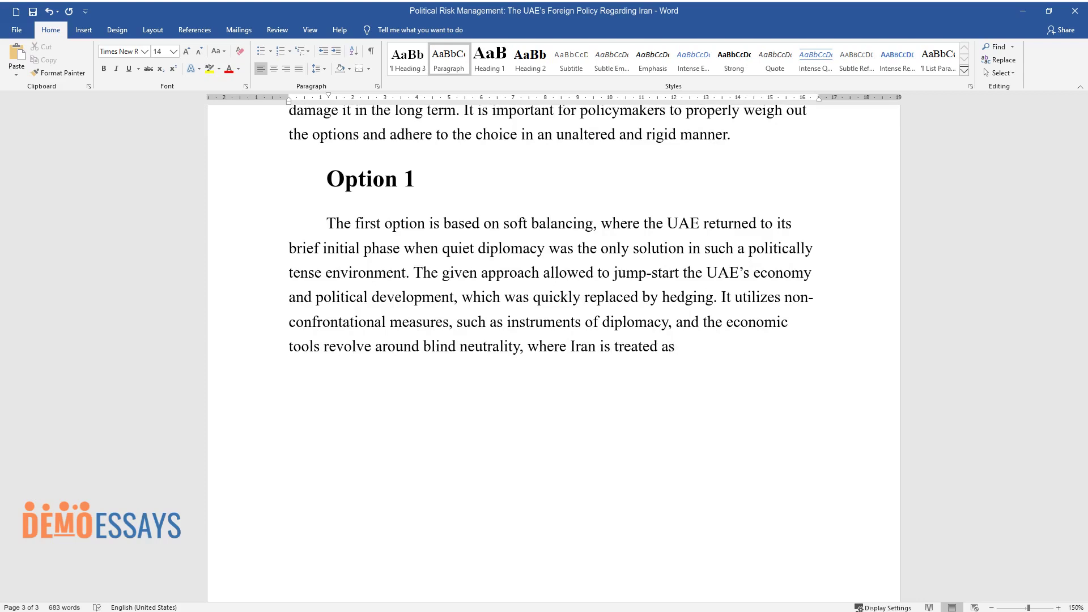
pyautogui.write(' all other nations. The pros of so')
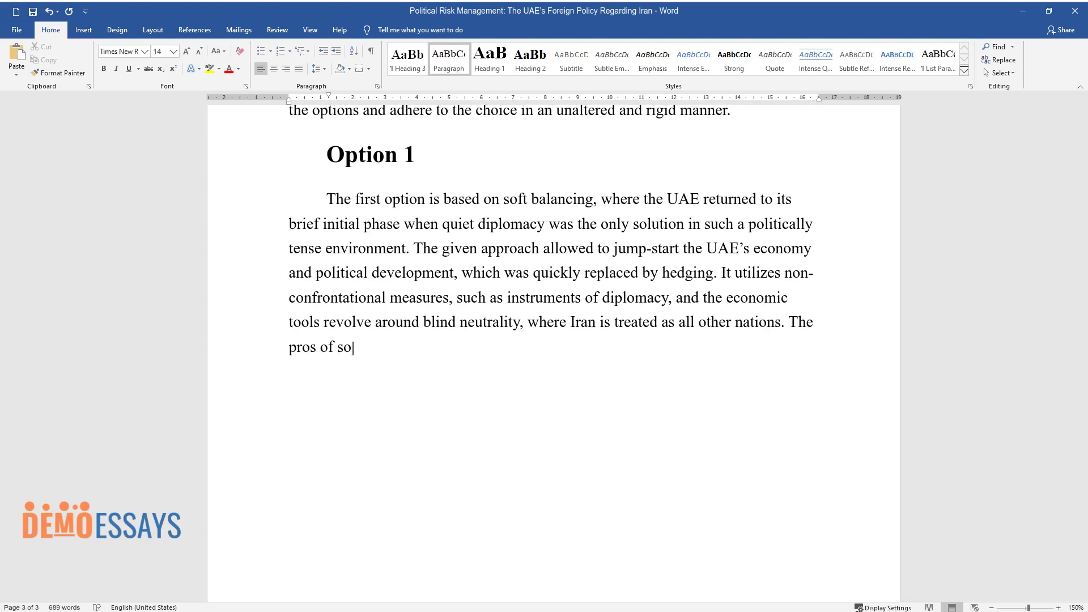
pyautogui.write('ft balancing are that it does not')
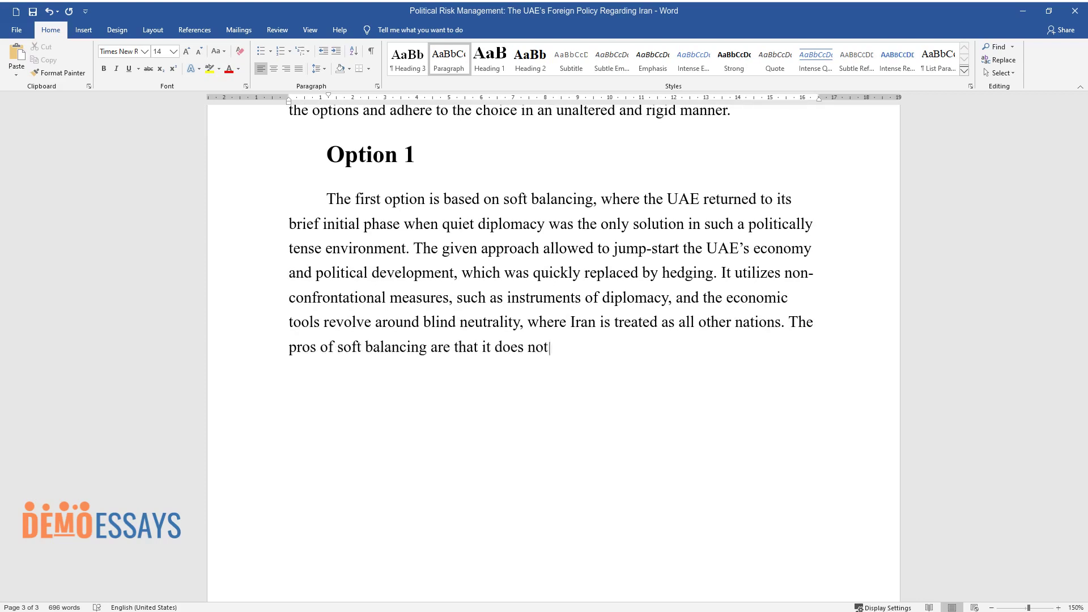
pyautogui.write(' lead to open confrontations with')
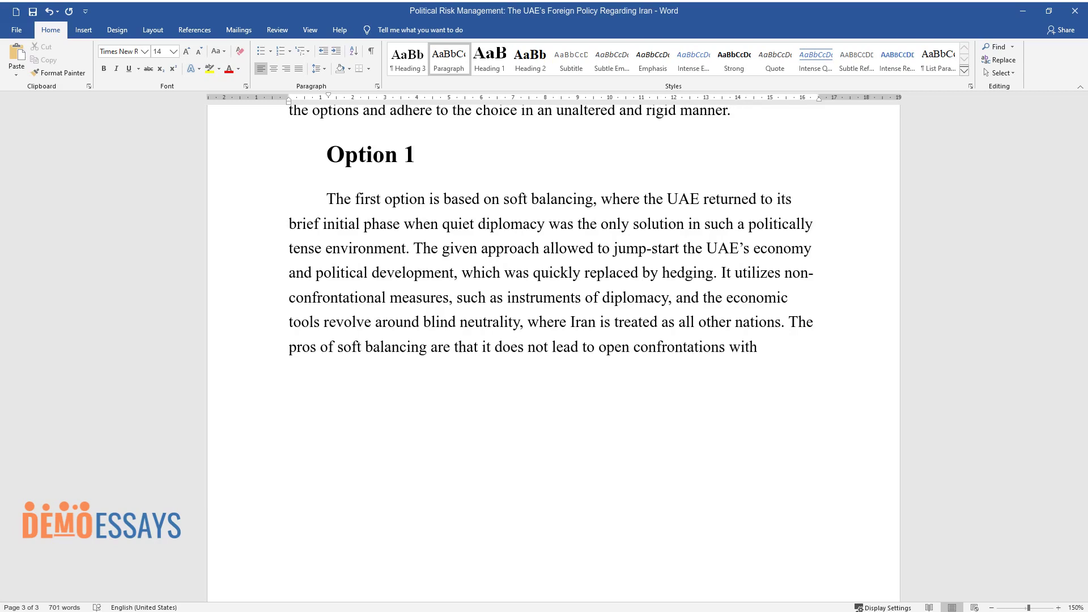
pyautogui.write(' Iran and its foes, such as the ')
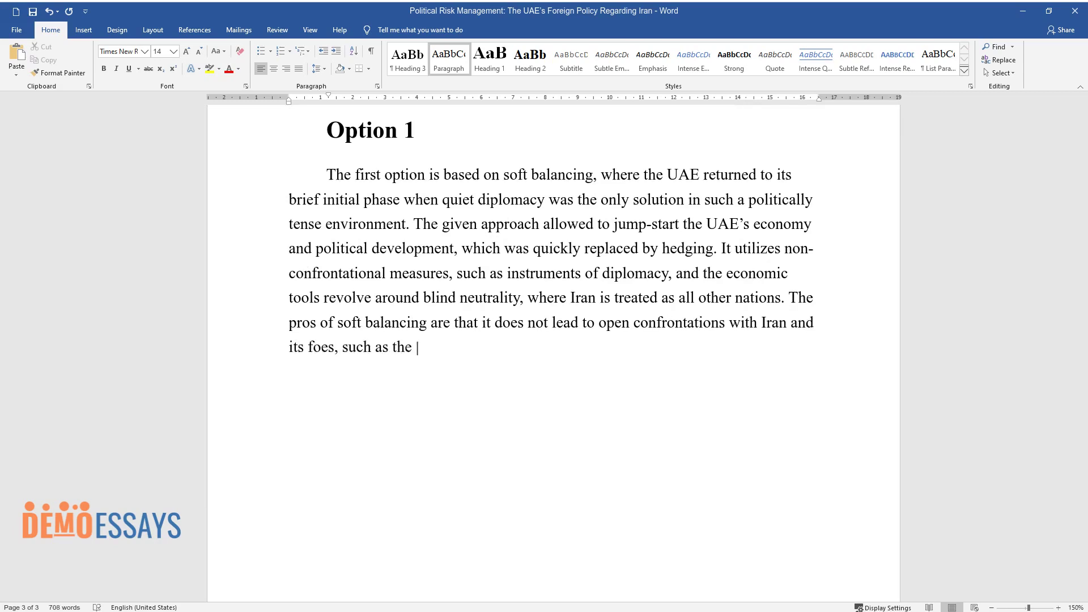
pyautogui.write('US or Saudi Arabia. However, the ')
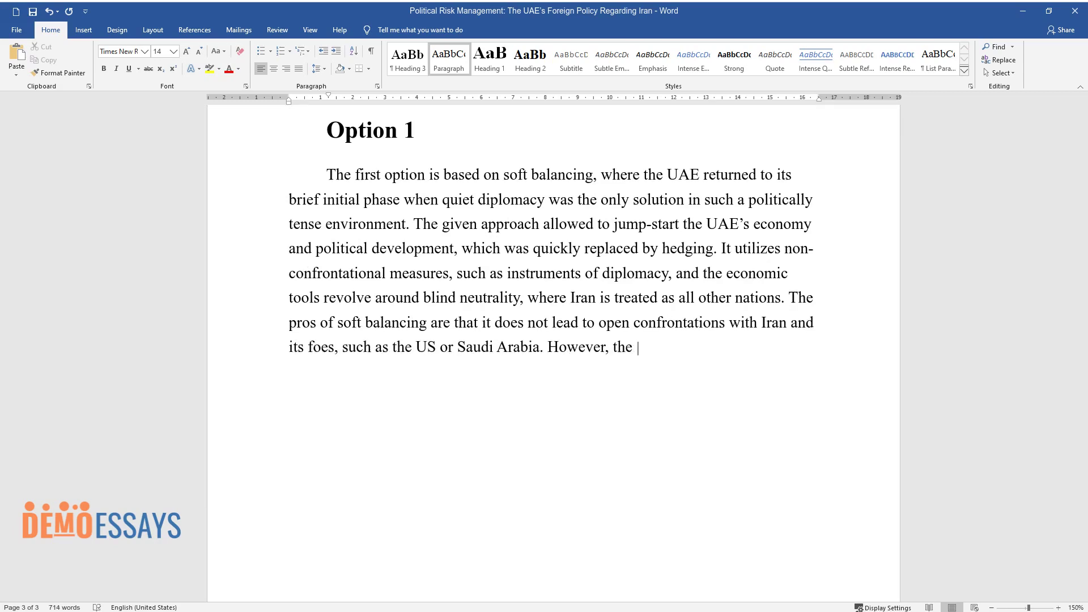
pyautogui.write('main disadvantage is the lack of sustainab')
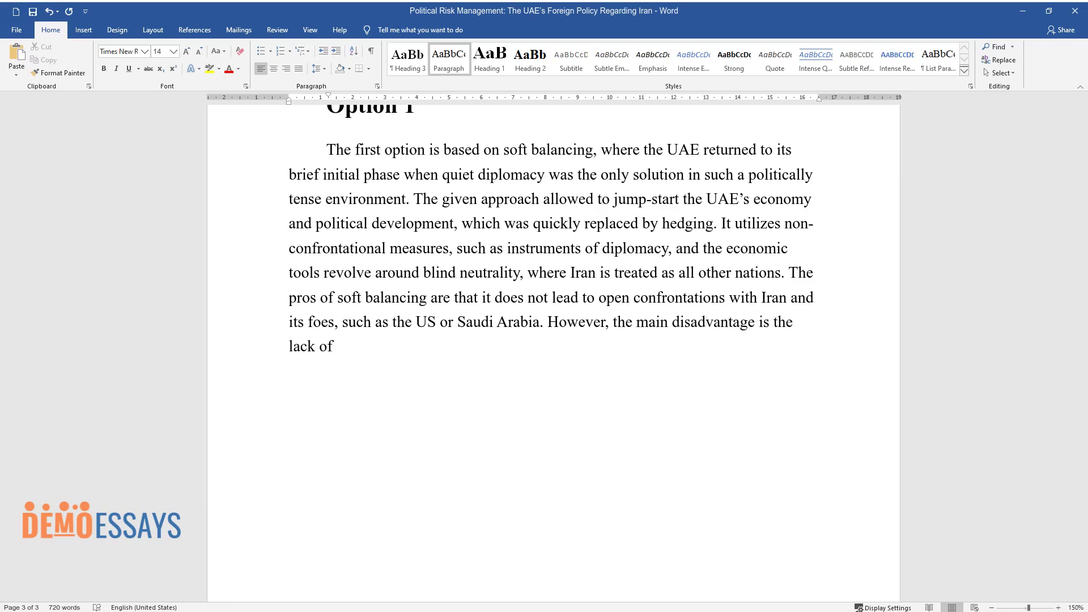
pyautogui.write('ility, where any major e')
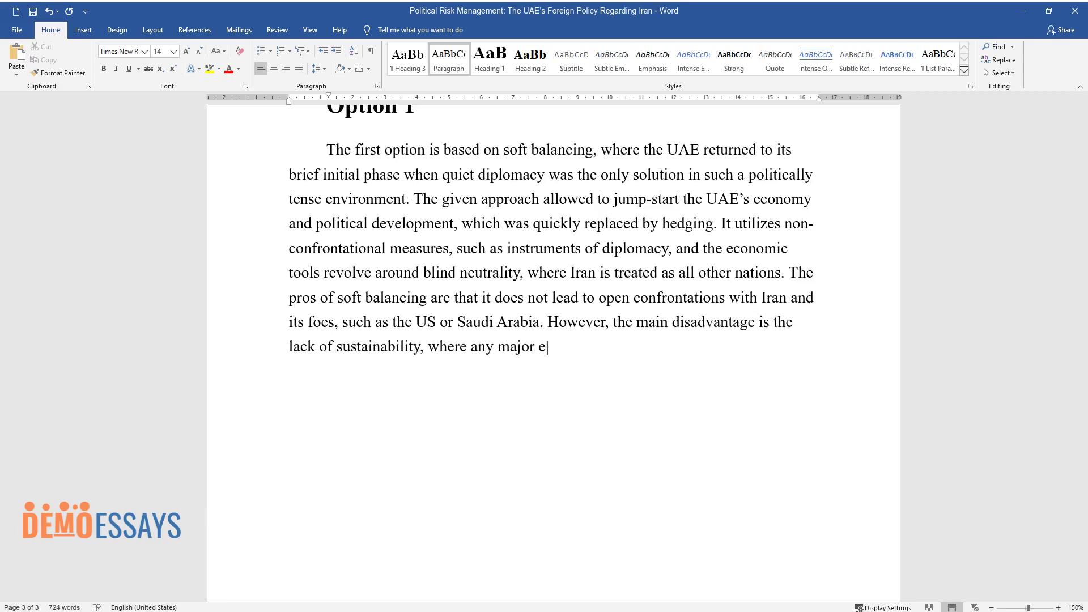
pyautogui.write('vent involving the UAE will force')
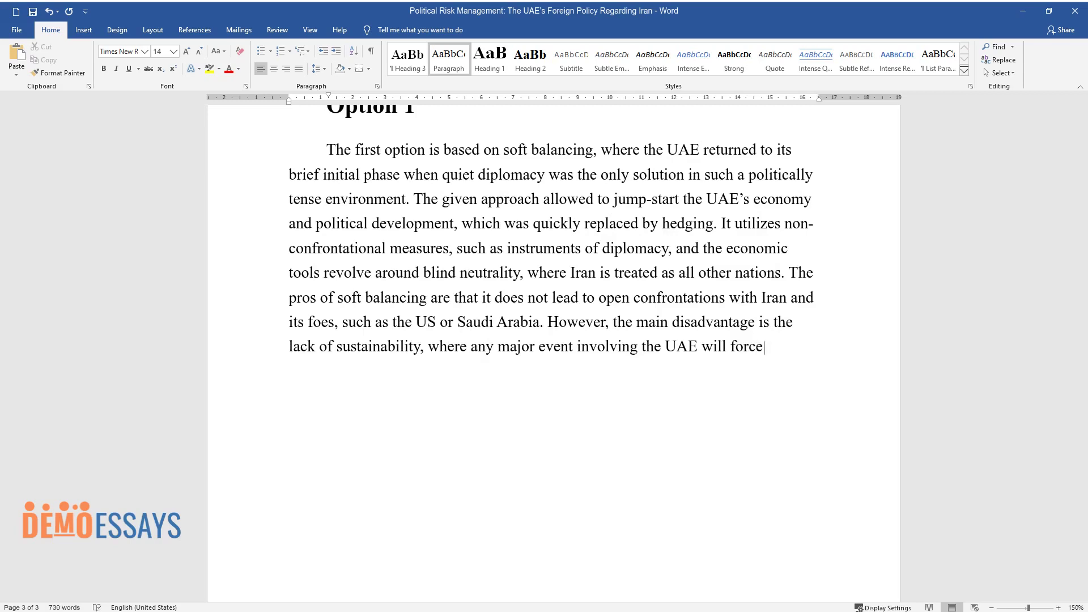
pyautogui.write(' it to abandon the strate')
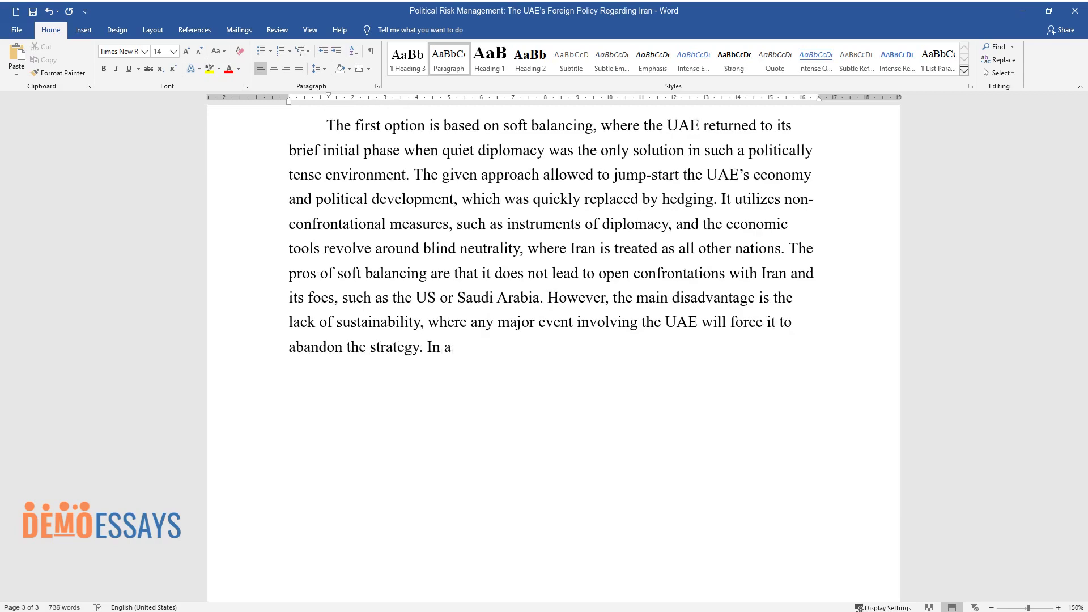
pyautogui.write('gy. In addition, it resembles a willful ')
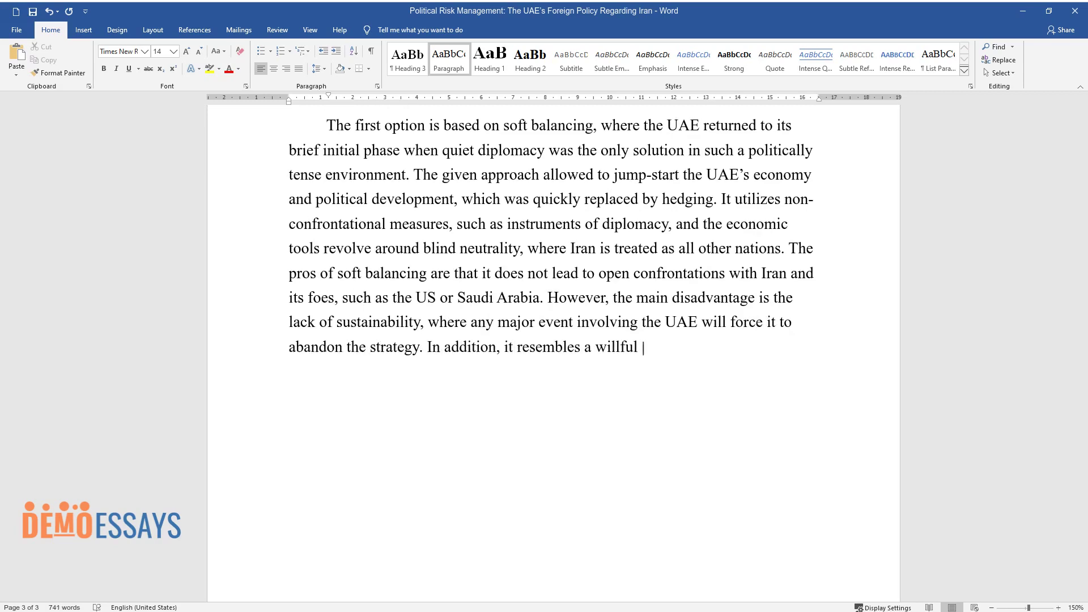
pyautogui.write('ignorance of the military advance')
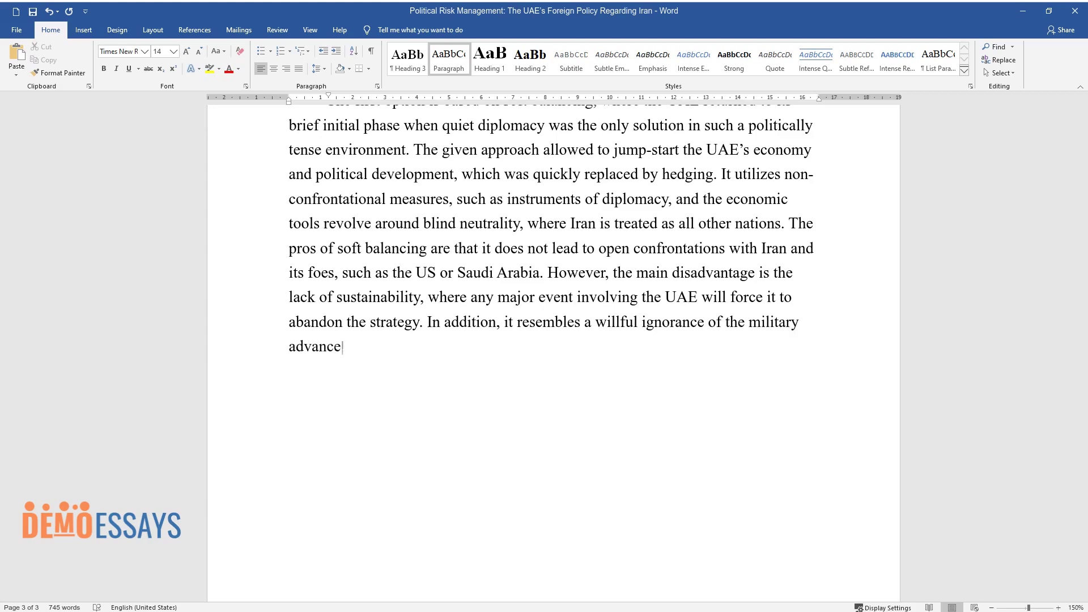
pyautogui.write('ments of other parties, which al')
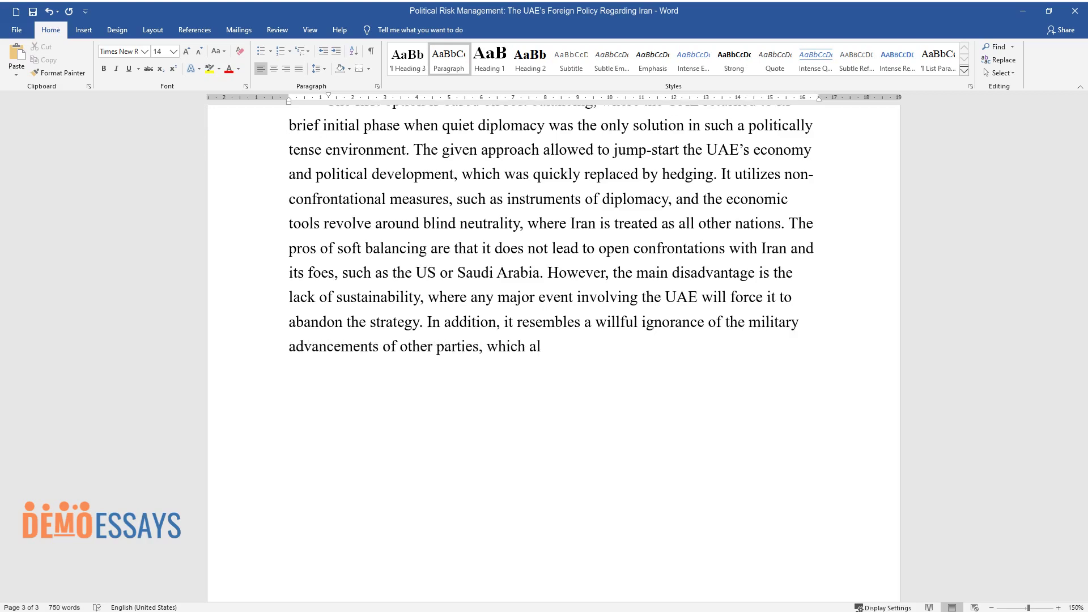
pyautogui.write('so poses a security risk.')
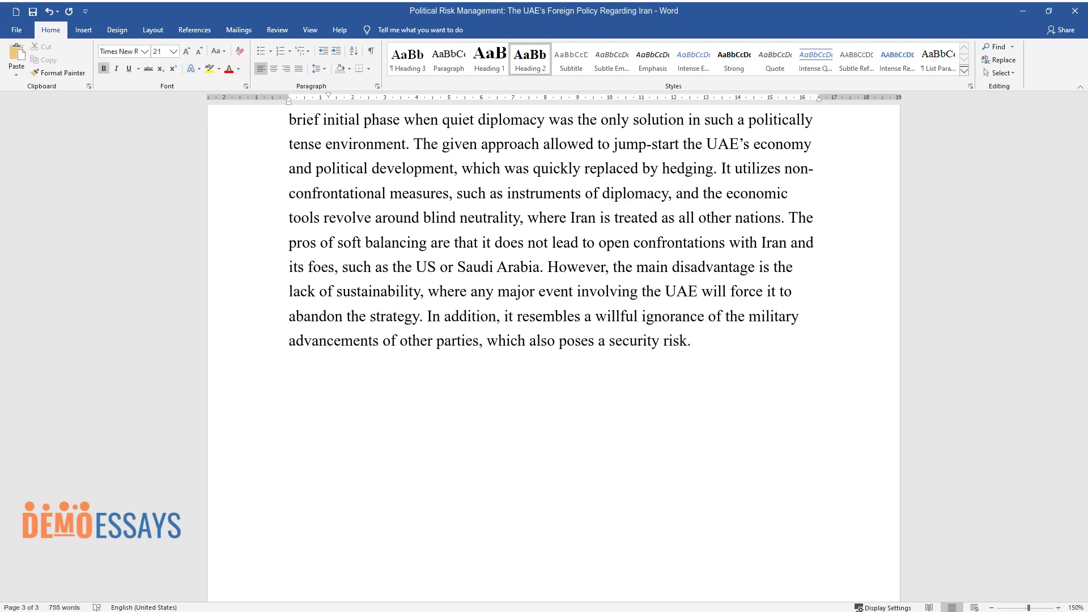
# Add the 'Option 2' heading and its paragraph on hedging's flexibility and reliance on unstable allies
pyautogui.press('Return')
pyautogui.write('Option 2')
pyautogui.press('Return')
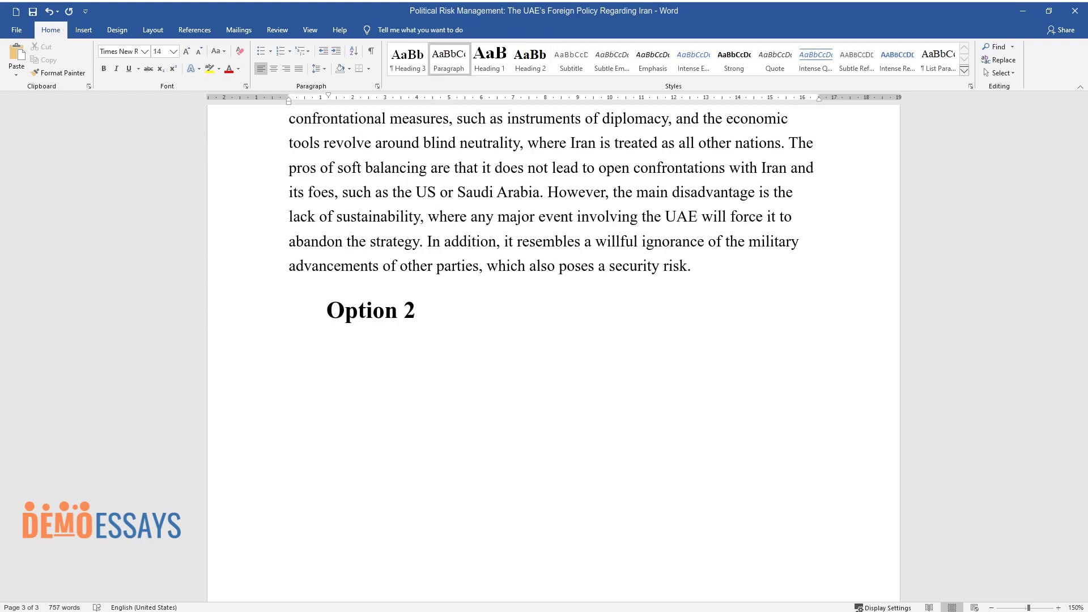
pyautogui.write('The second option r')
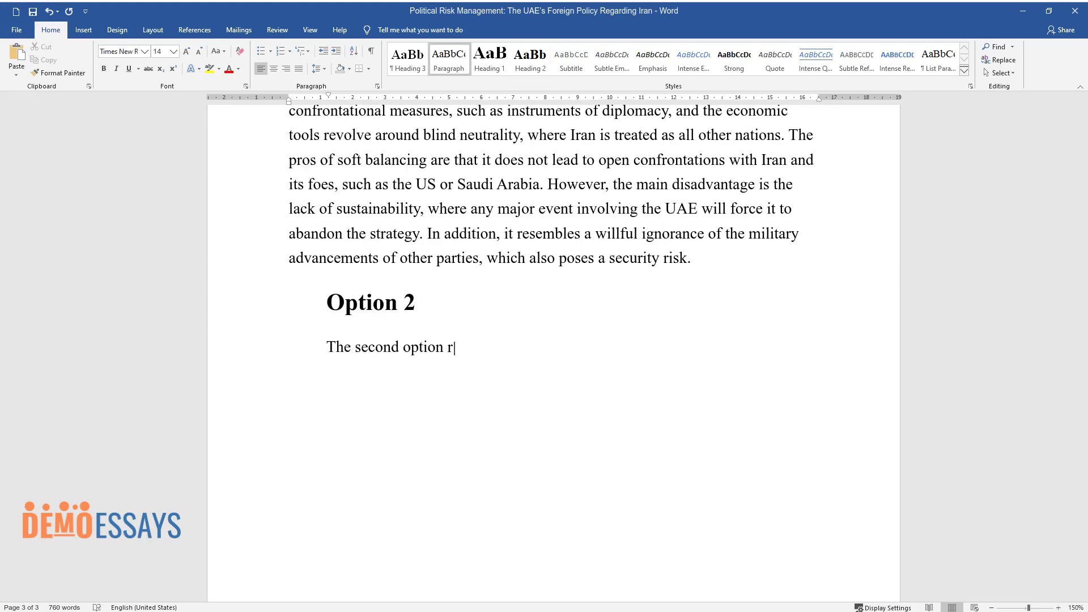
pyautogui.write('evolves around the hedging approa')
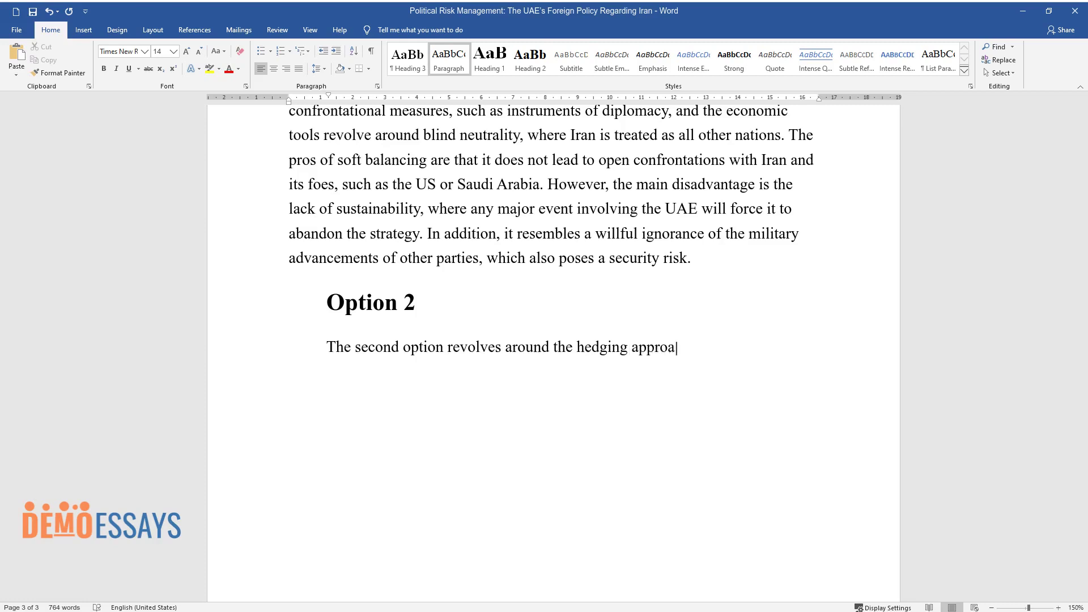
pyautogui.write('ch, which was actively used during the de')
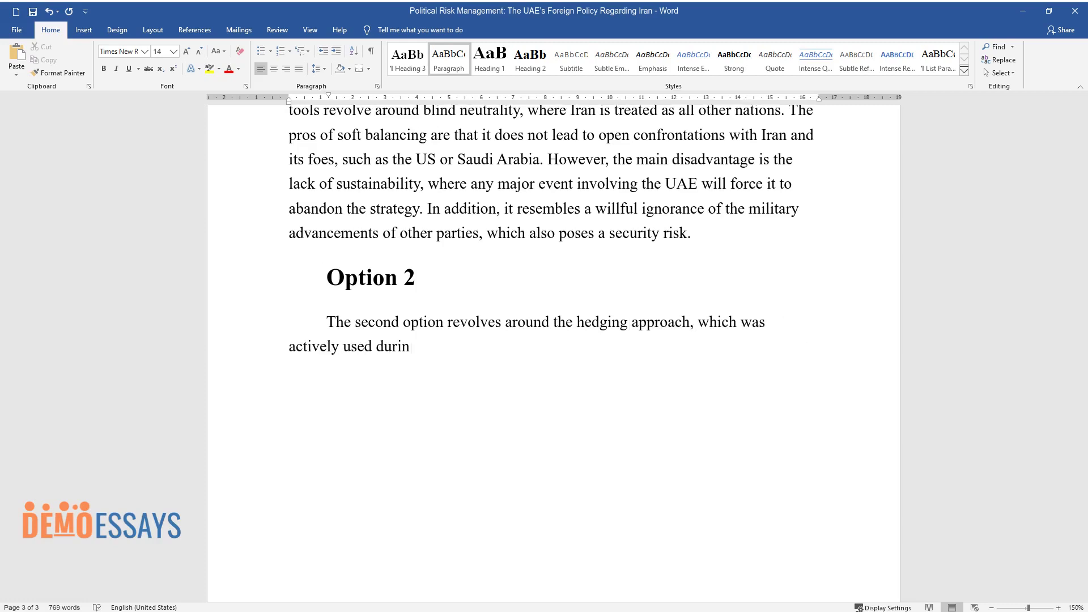
pyautogui.write('velopment of the UAE. It r')
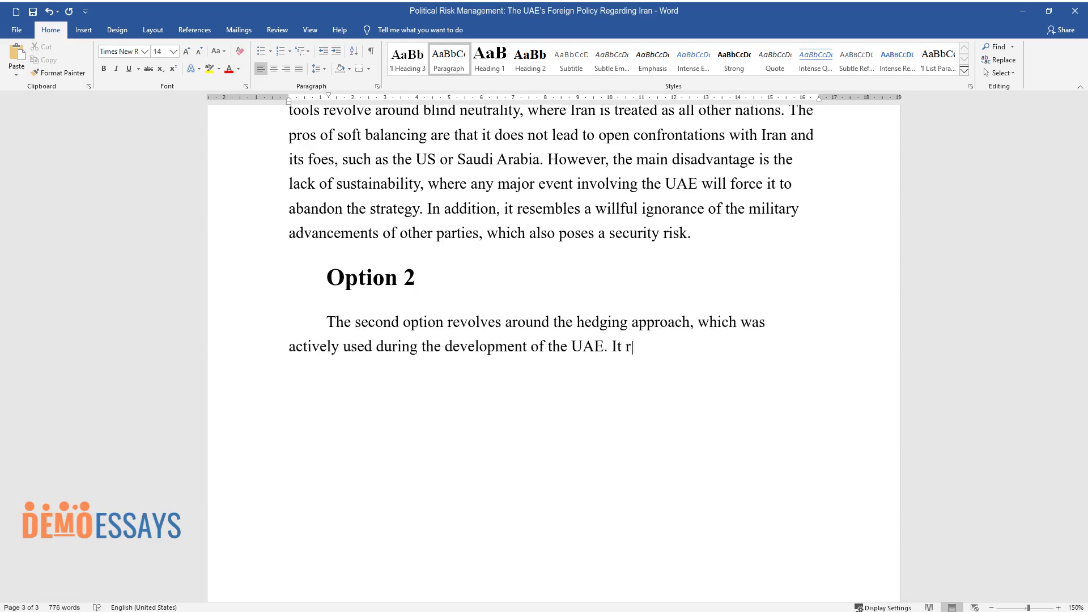
pyautogui.write('eplaced soft balancing because it')
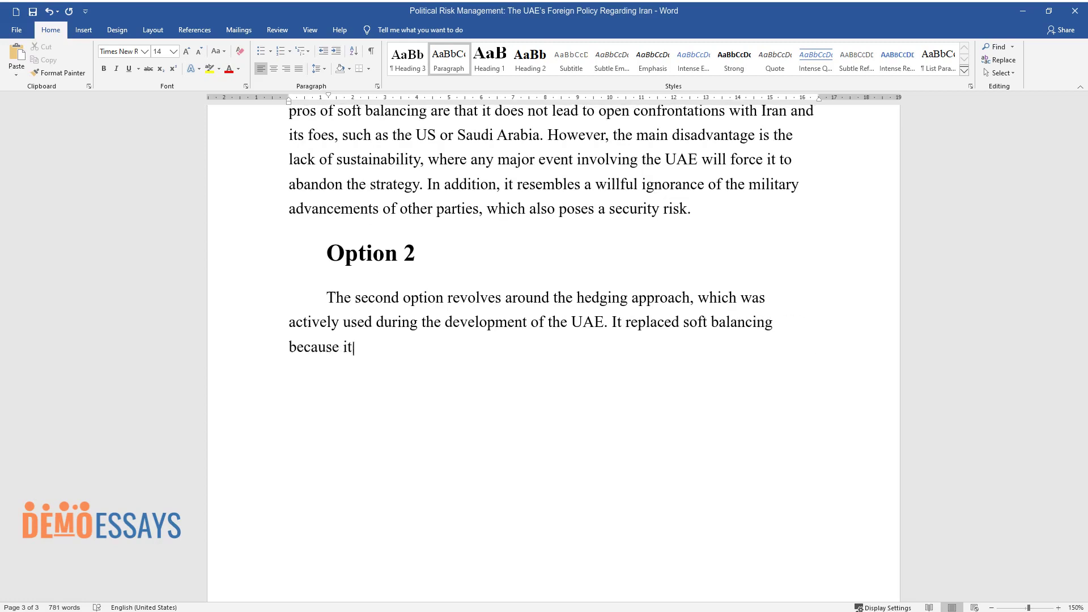
pyautogui.write(' allows a strategic mix of confro')
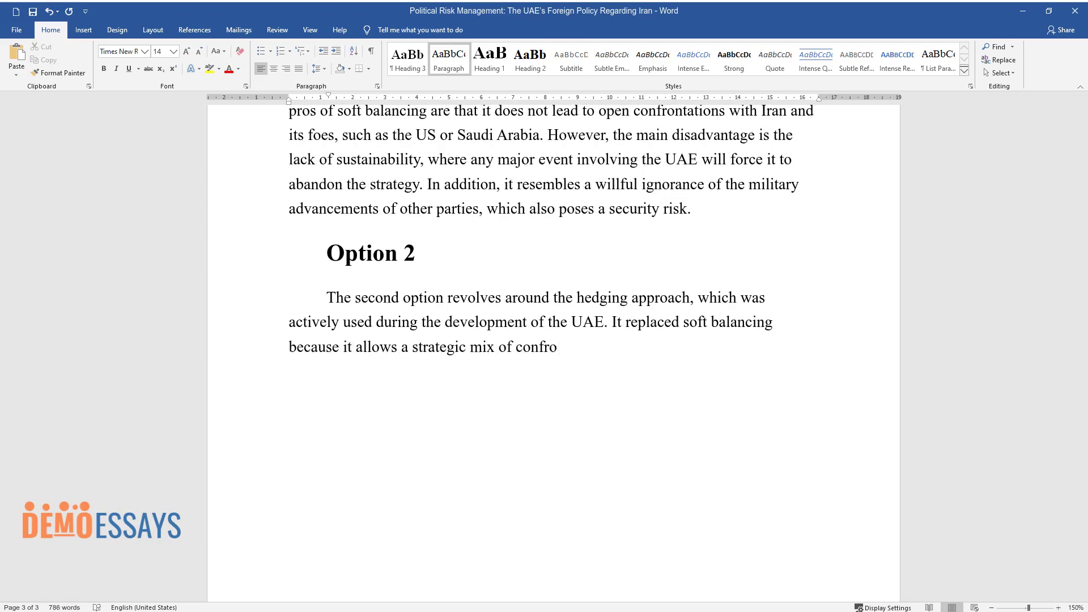
pyautogui.write('ntation and cooperation. It utiliz')
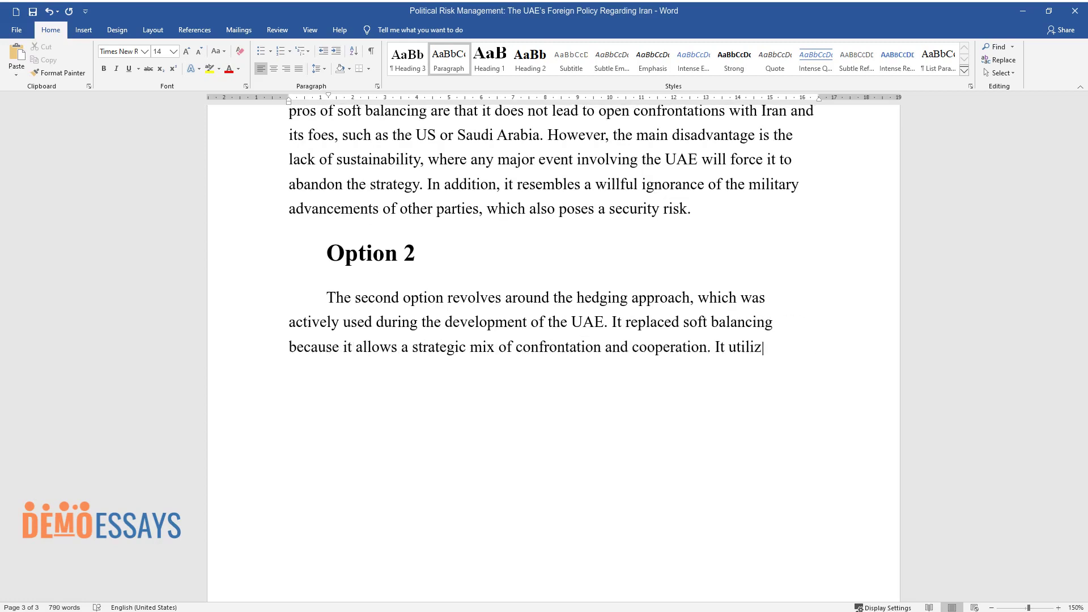
pyautogui.write('es various instruments of power, ')
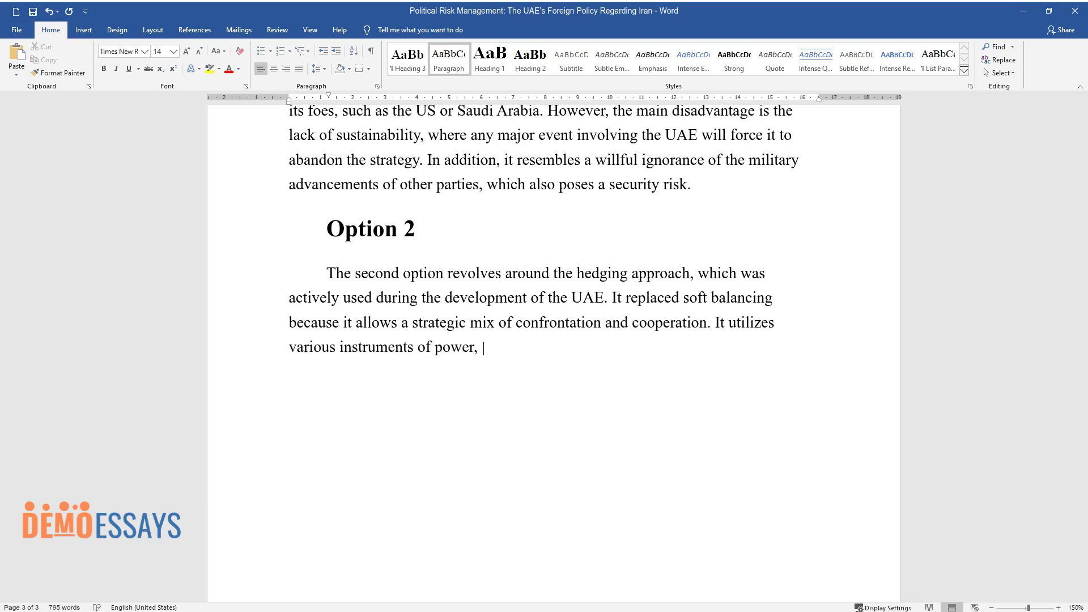
pyautogui.write('such as powerful allies and inter')
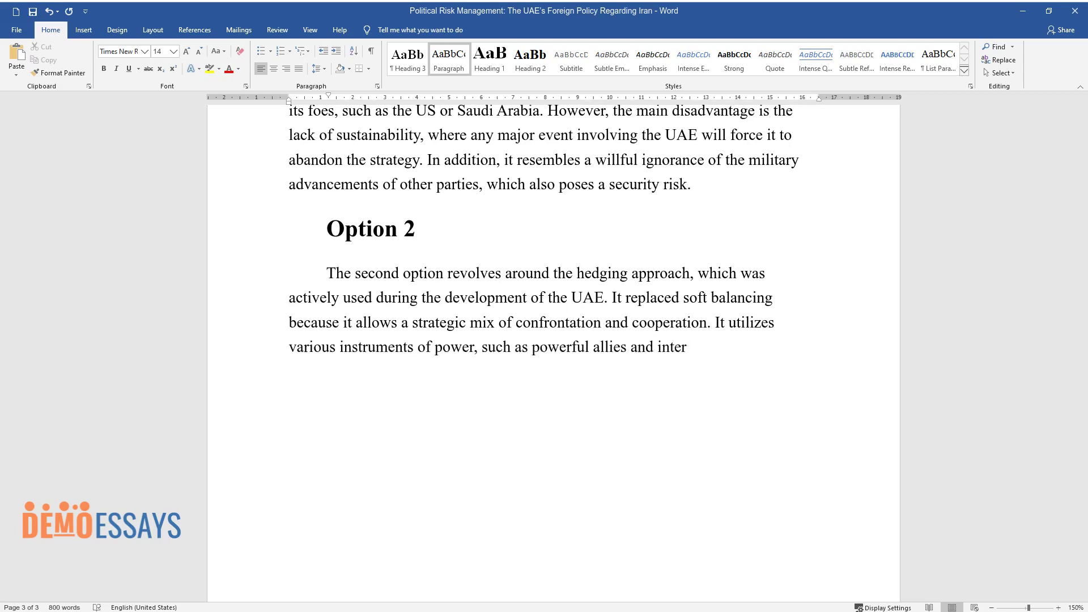
pyautogui.write('nal military strength as well as d')
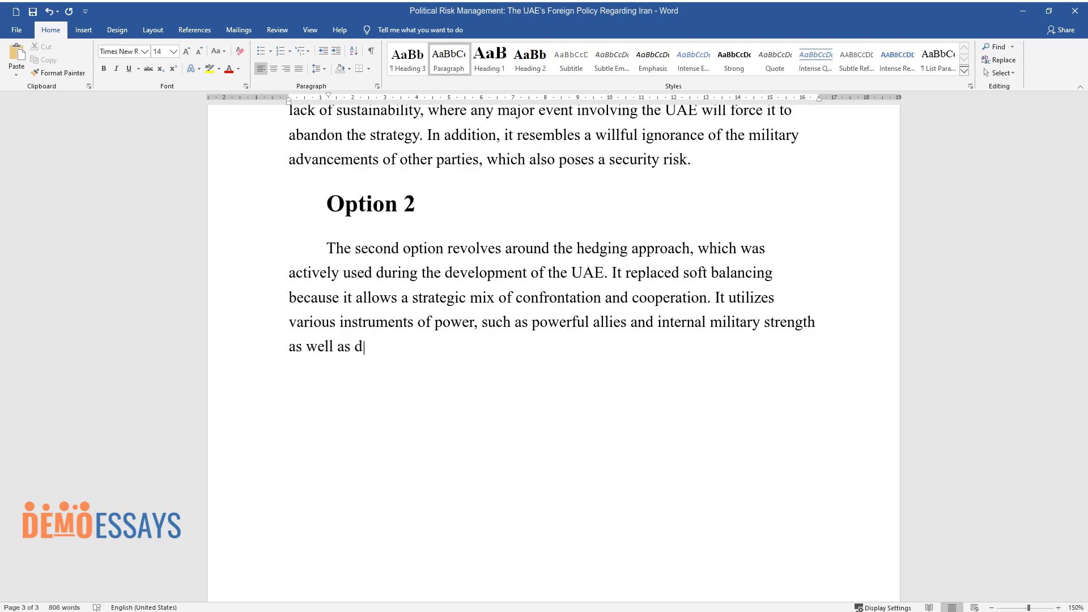
pyautogui.write('iplomacy, and thus, economic tool')
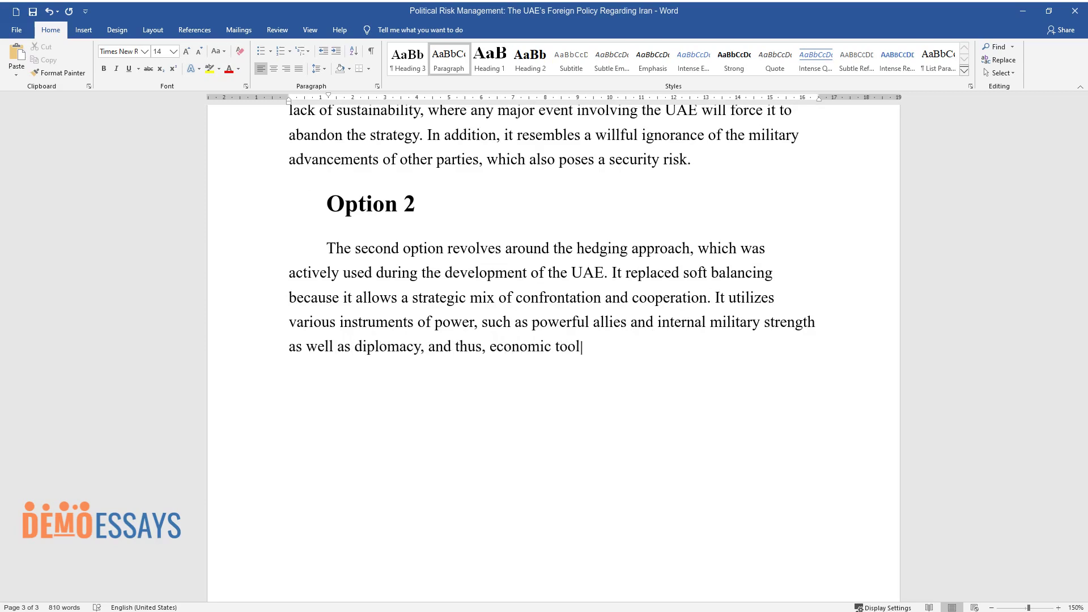
pyautogui.write('s are tariff and trade deals. The')
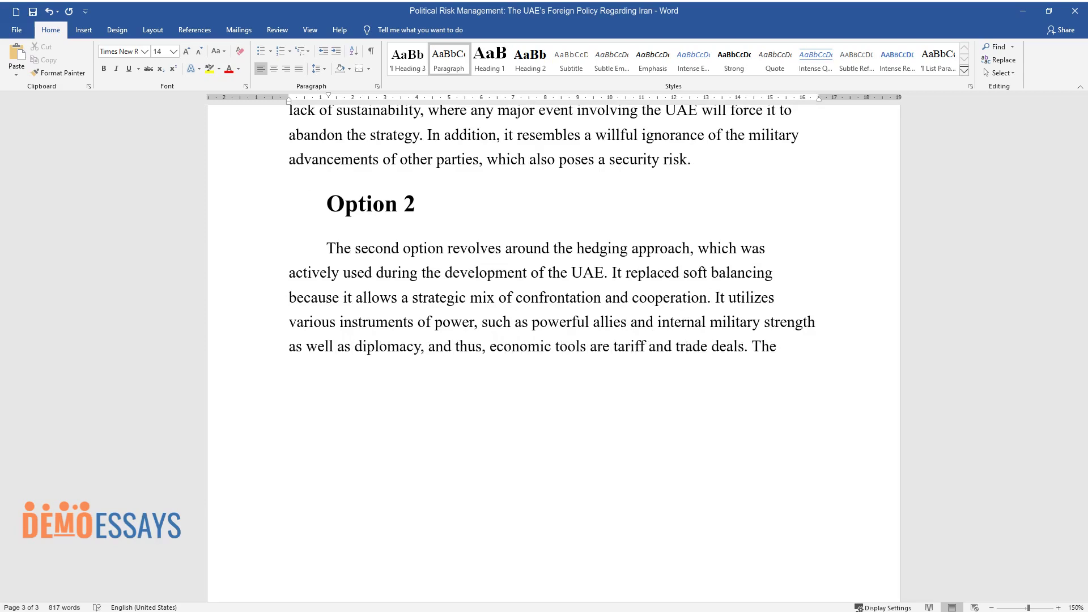
pyautogui.write(' main advantage of the given measu')
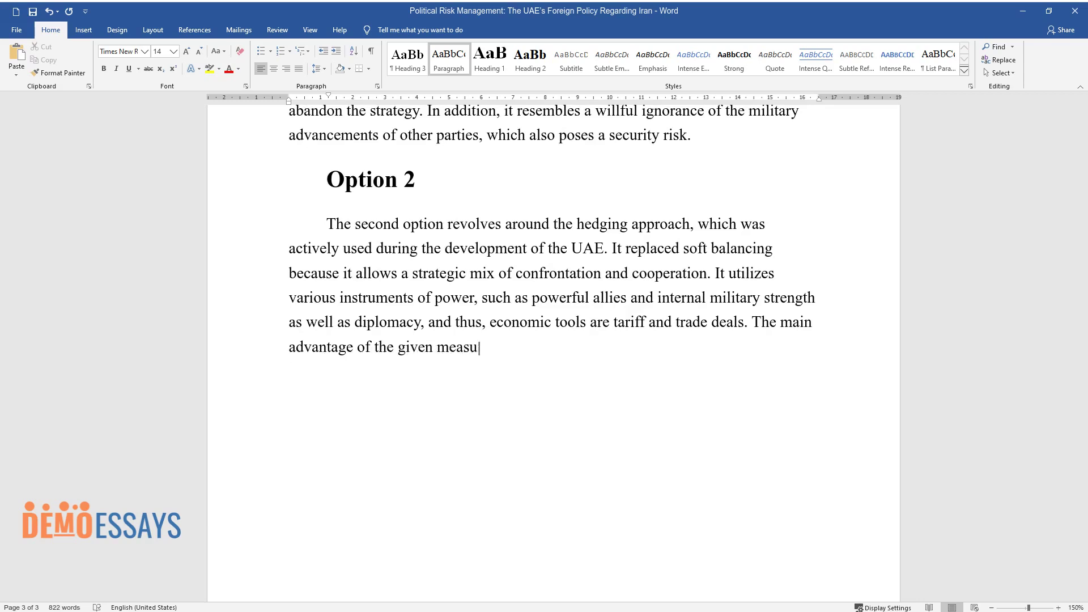
pyautogui.write('re is its high degree of flexibil')
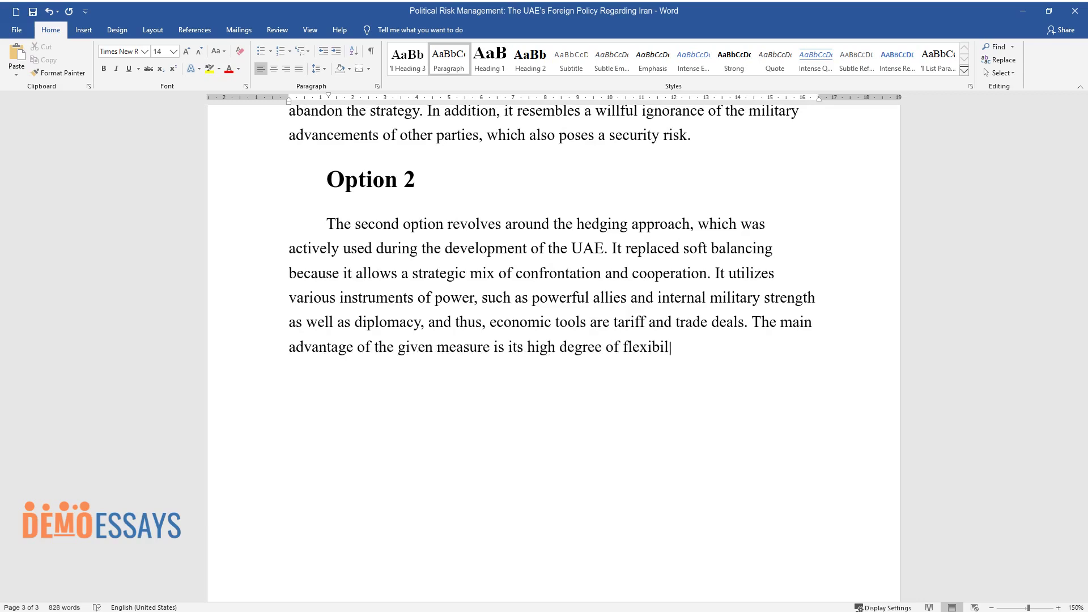
pyautogui.write('ity, where the UAE can reap the benefits of econo')
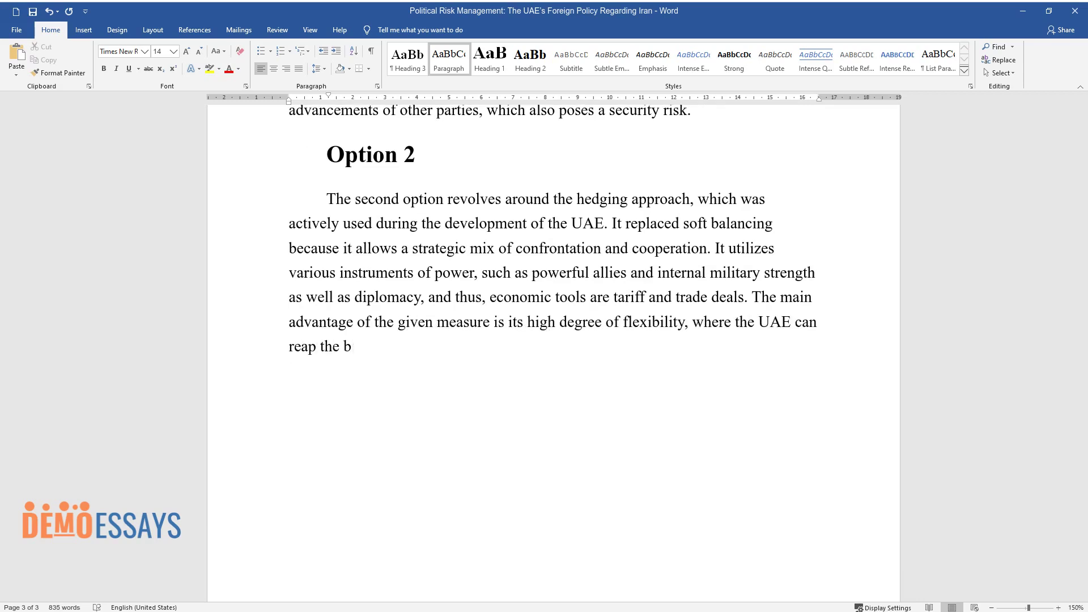
pyautogui.write('mic and political ')
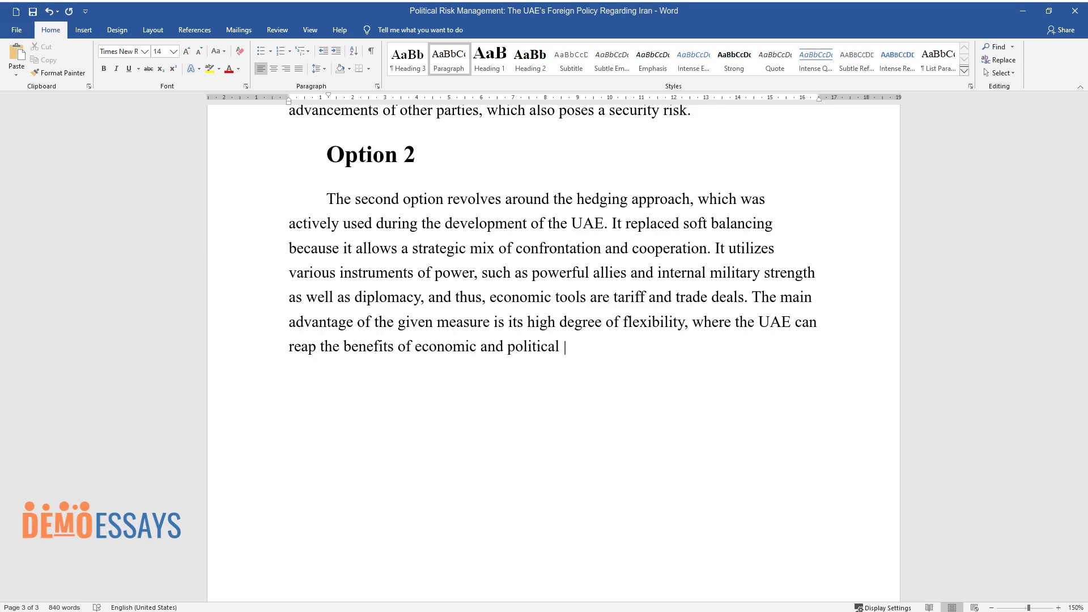
pyautogui.write('cooperation with Iran but still p')
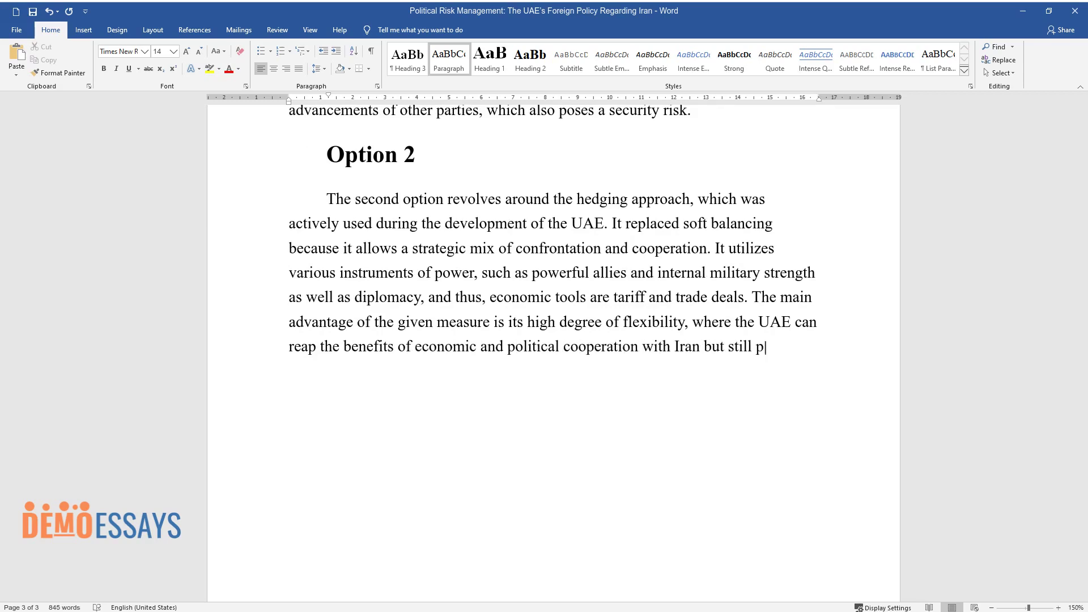
pyautogui.write('reserve agreements with Western allies. T')
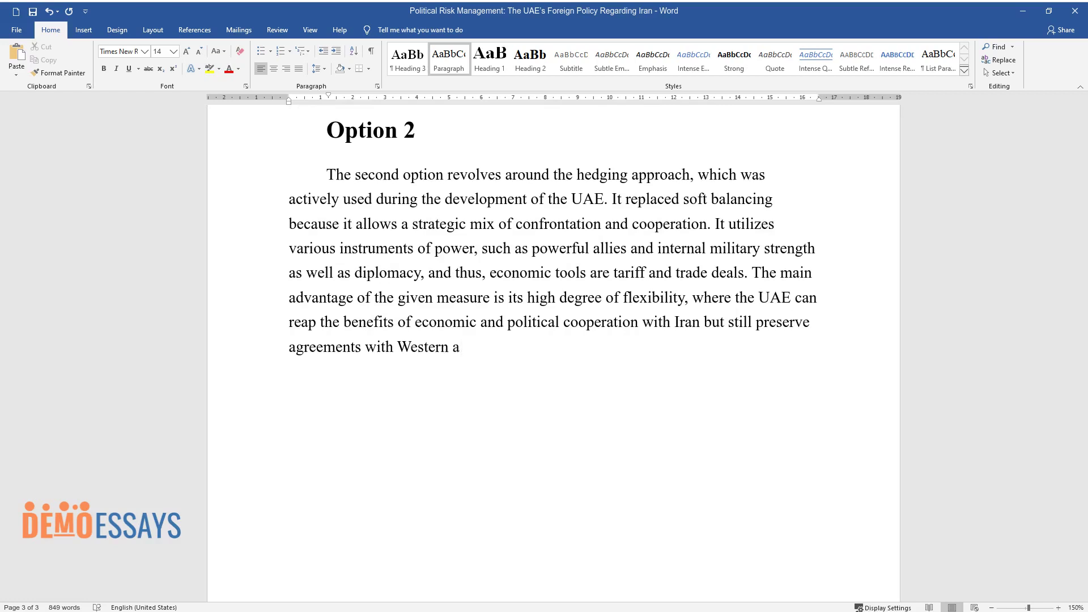
pyautogui.write('he disadvantage is manife')
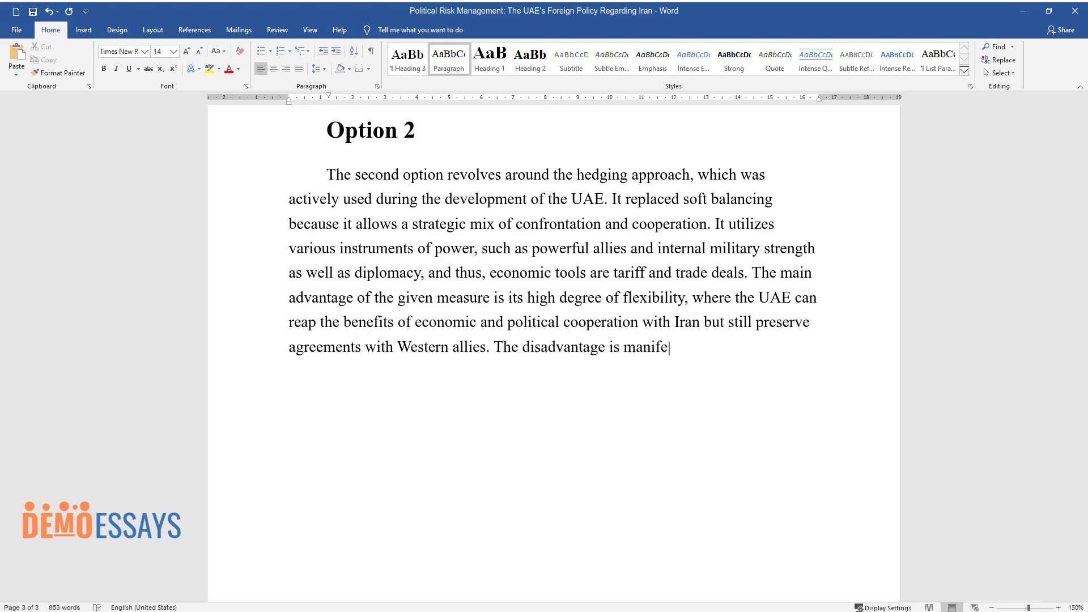
pyautogui.write('sted in the fact that it requires a strong strategi')
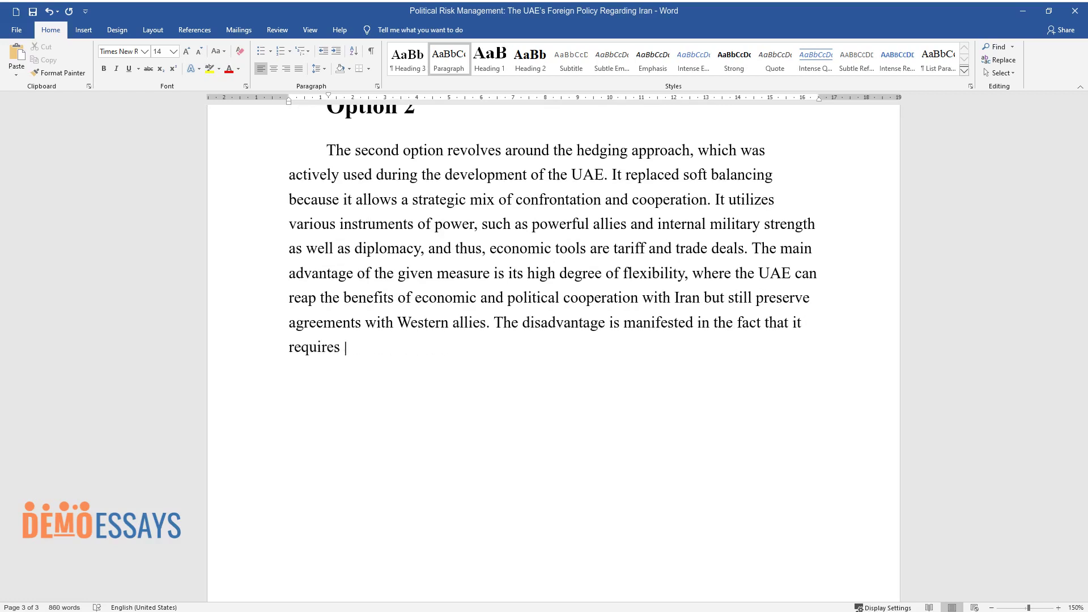
pyautogui.write('c leveraging of')
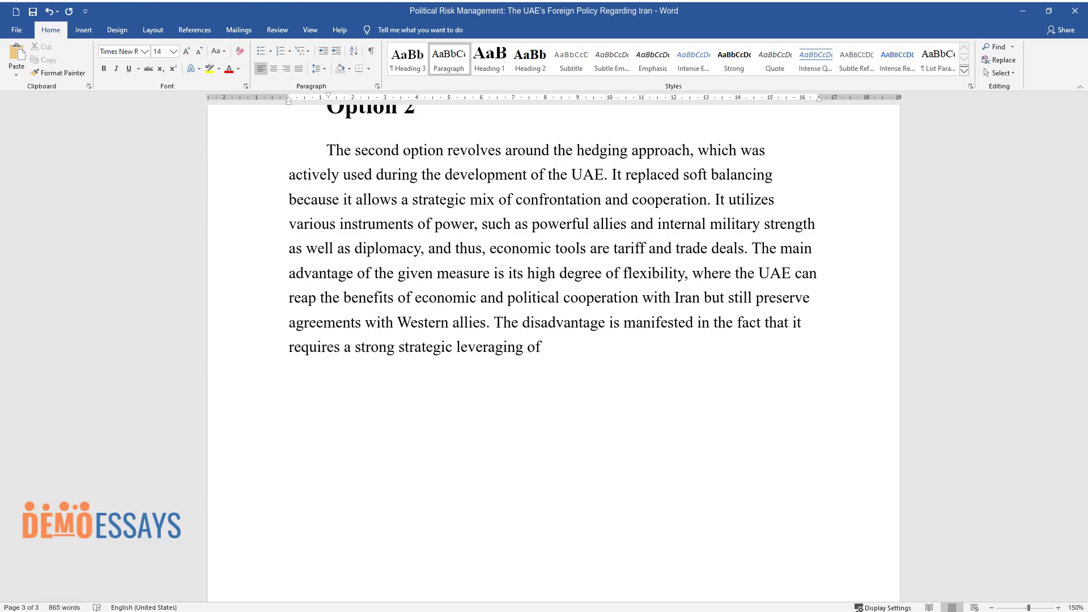
pyautogui.write(' allies, which can become unstable.')
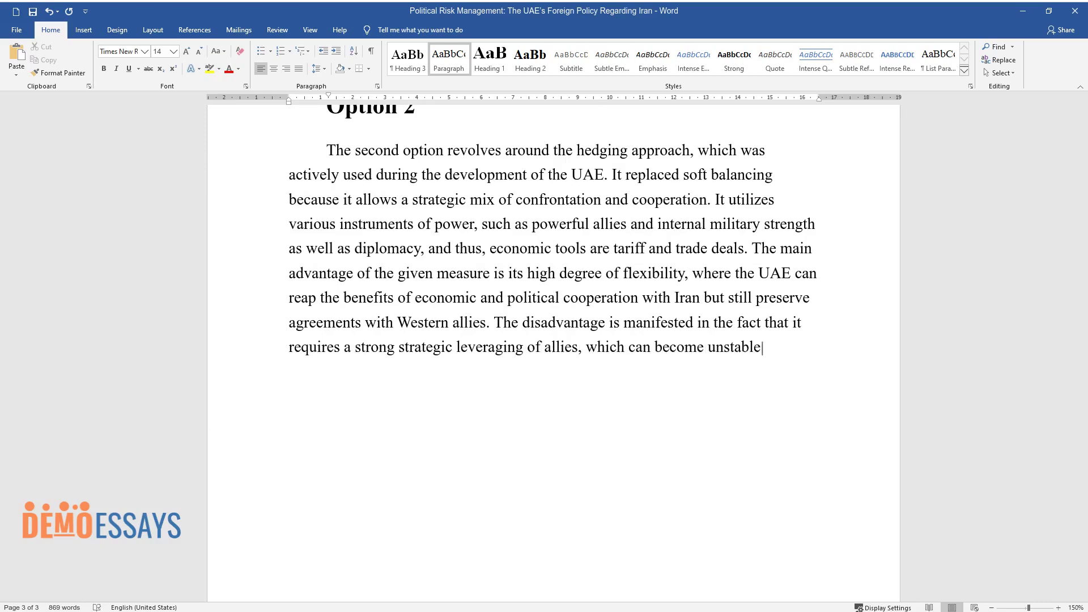
pyautogui.press('Return')
# Add the 'Option 3' heading and its paragraph on hard balancing with Saudi Arabia and the US
pyautogui.write('Option 3')
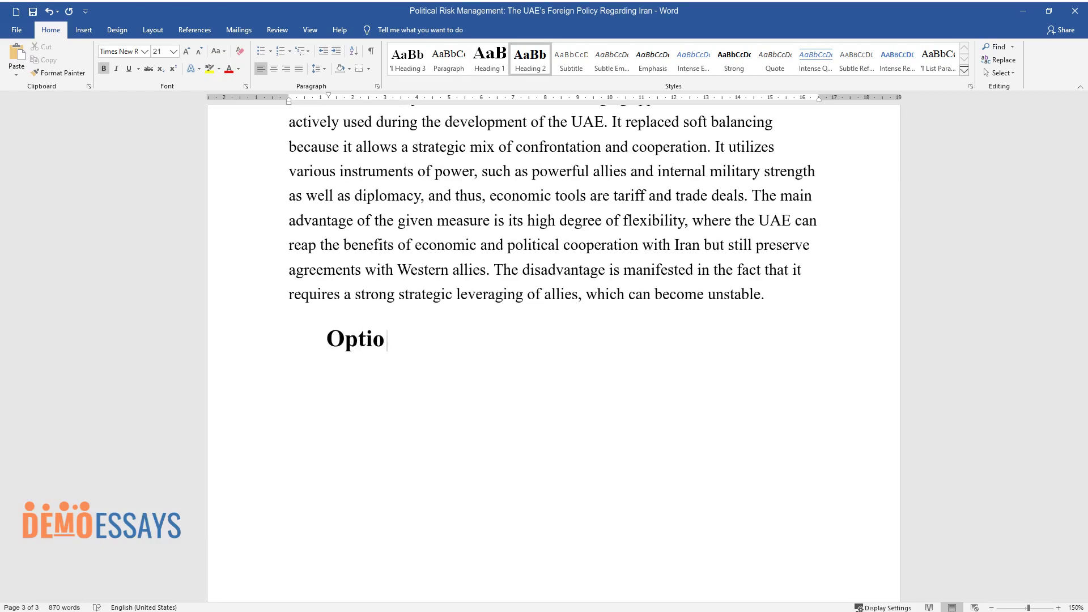
pyautogui.press('Return')
pyautogui.write('The')
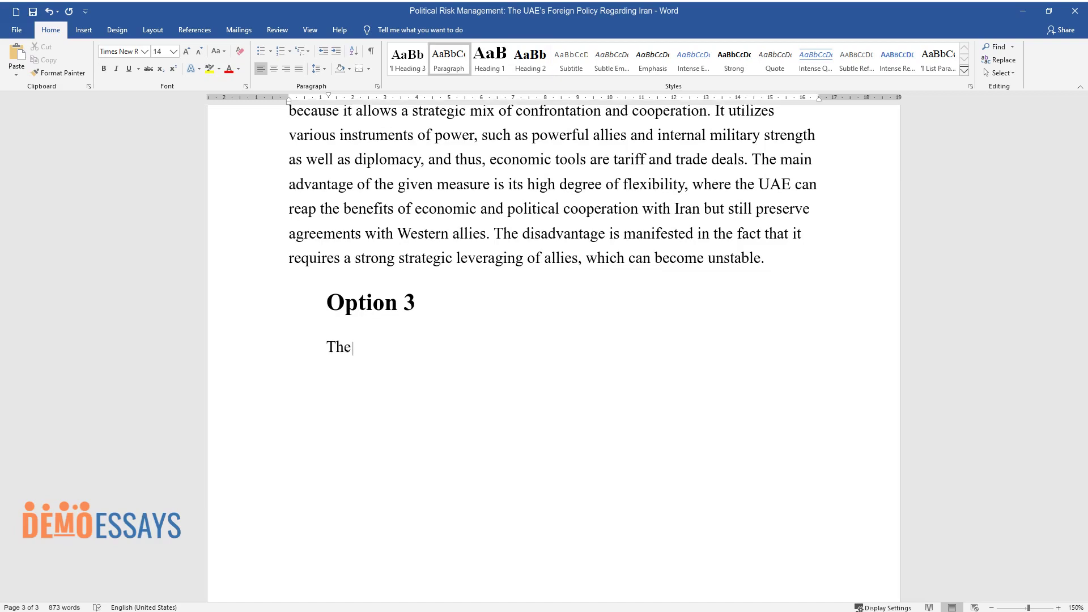
pyautogui.write(' third option is centered around t')
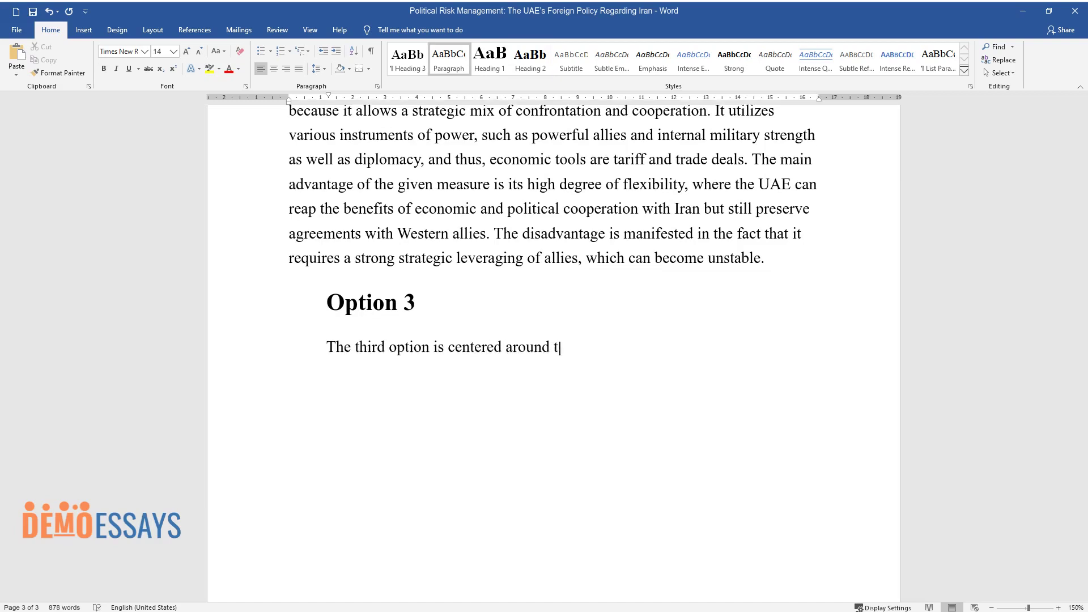
pyautogui.write('he idea of hard balancing, which i')
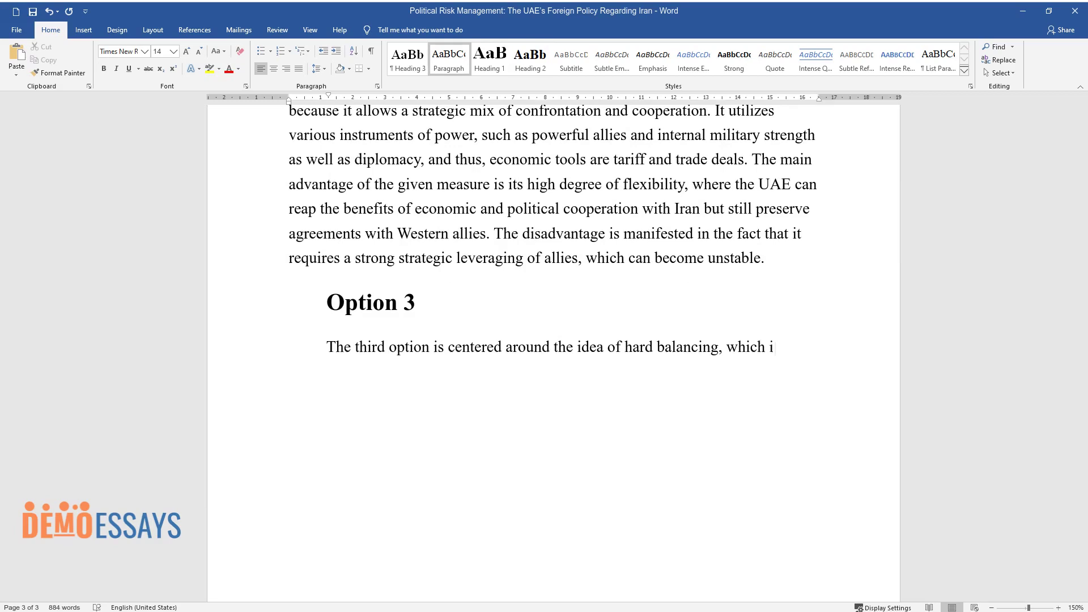
pyautogui.write('s what the UAE is currently using.')
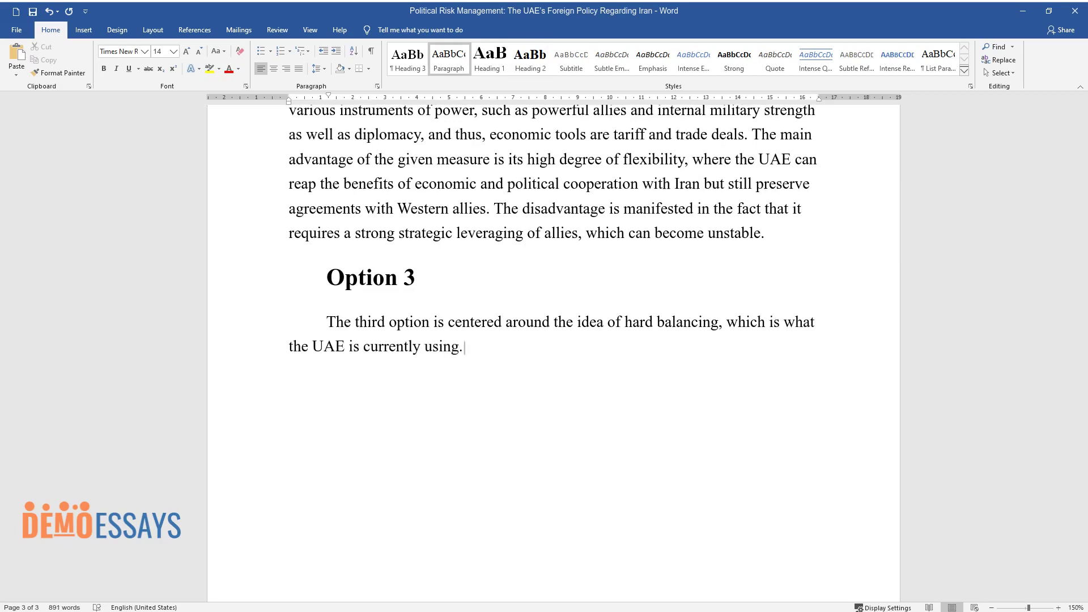
pyautogui.write(' This approach assumes that the co')
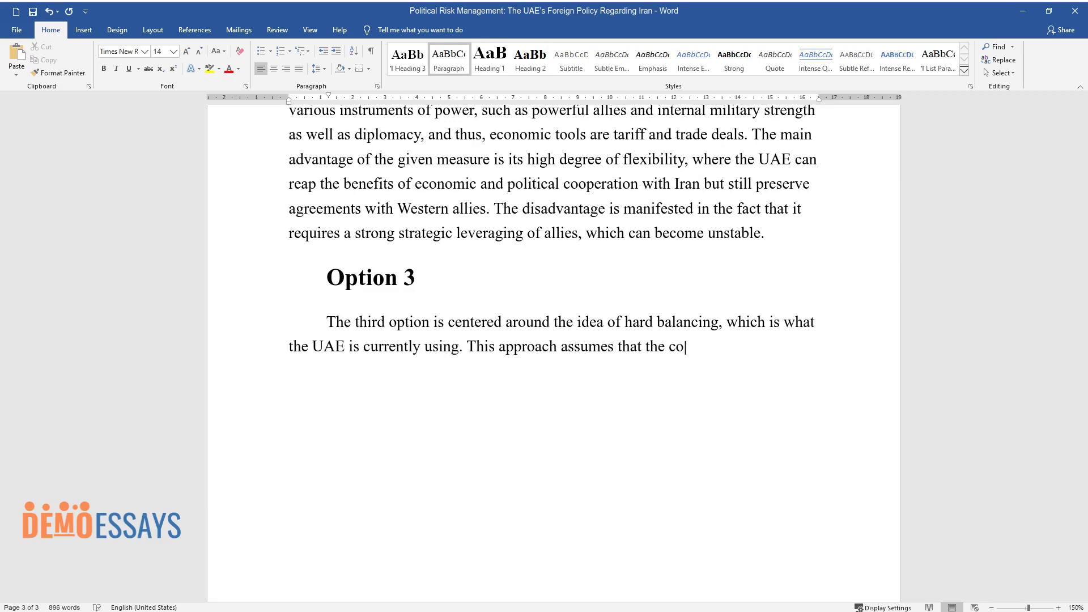
pyautogui.write('untry will double down in its effo')
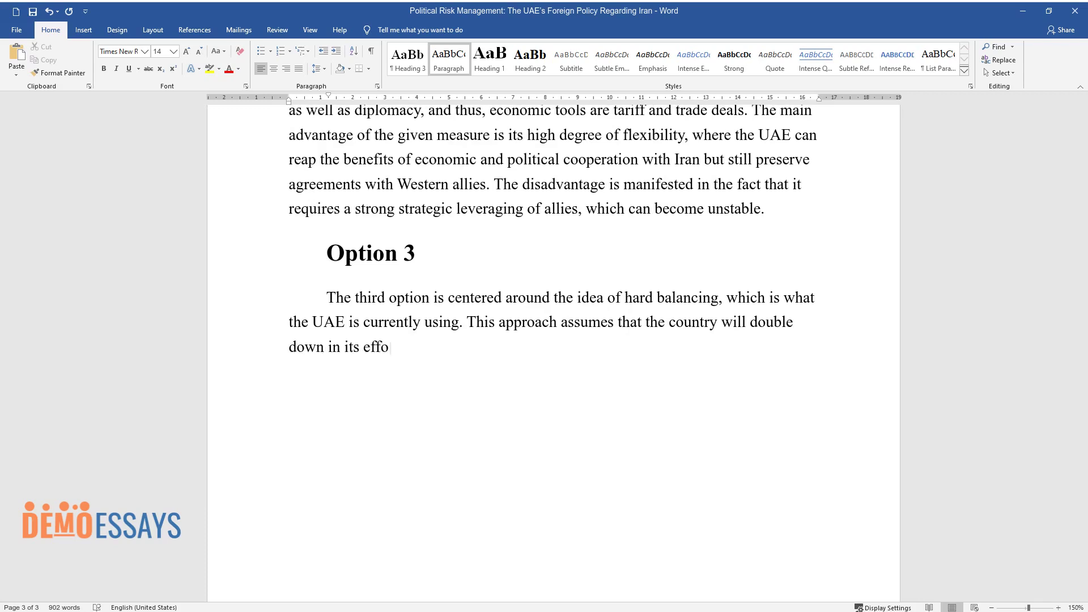
pyautogui.write('rts to side with Saudi Arabia and ')
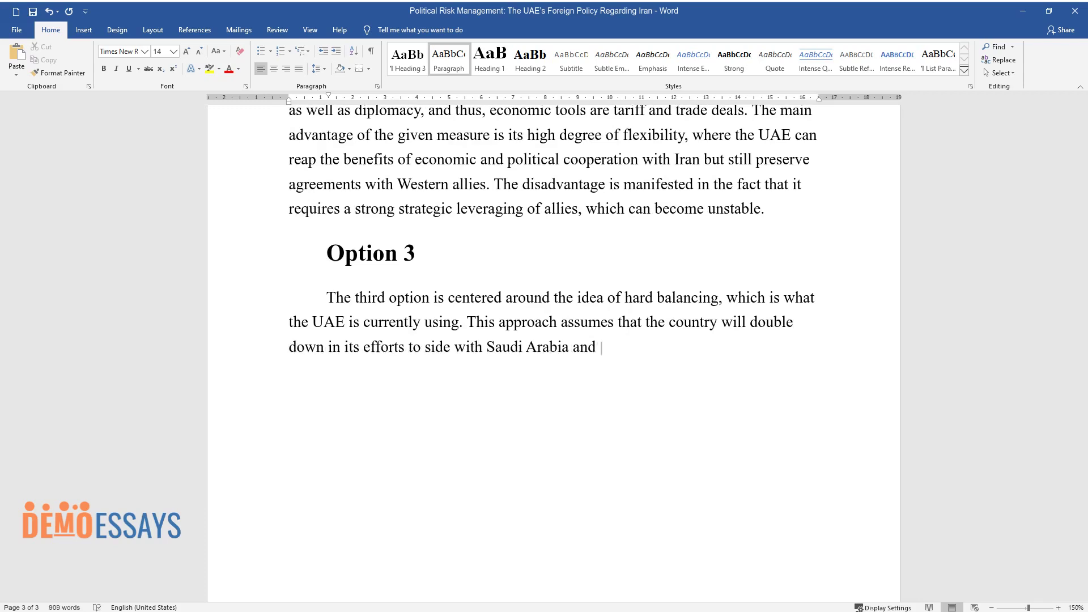
pyautogui.write('the United States, and thus, beco')
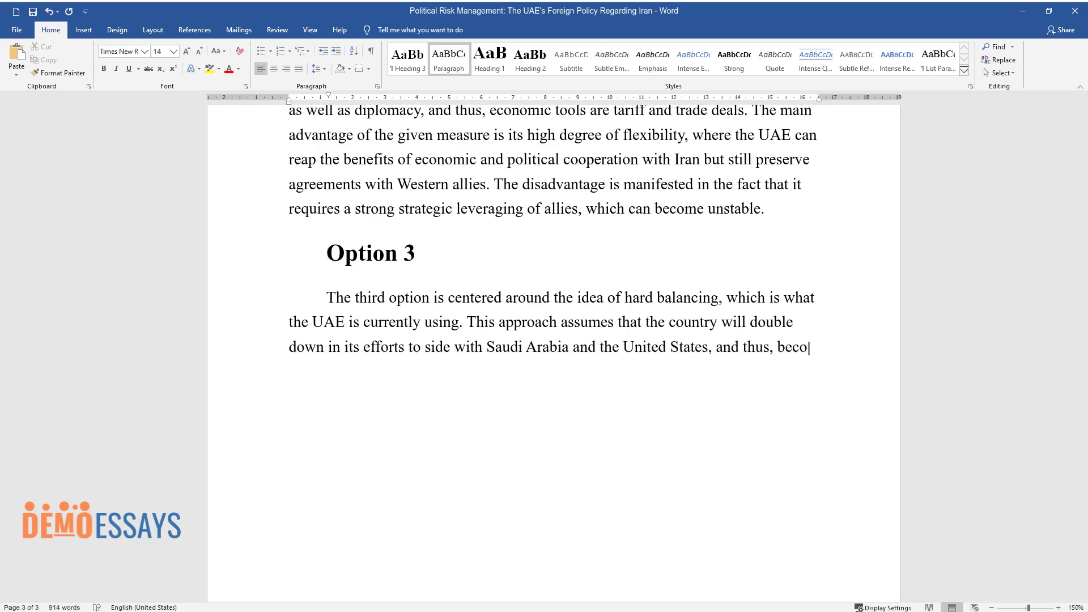
pyautogui.write('me fully confrontational with Iran')
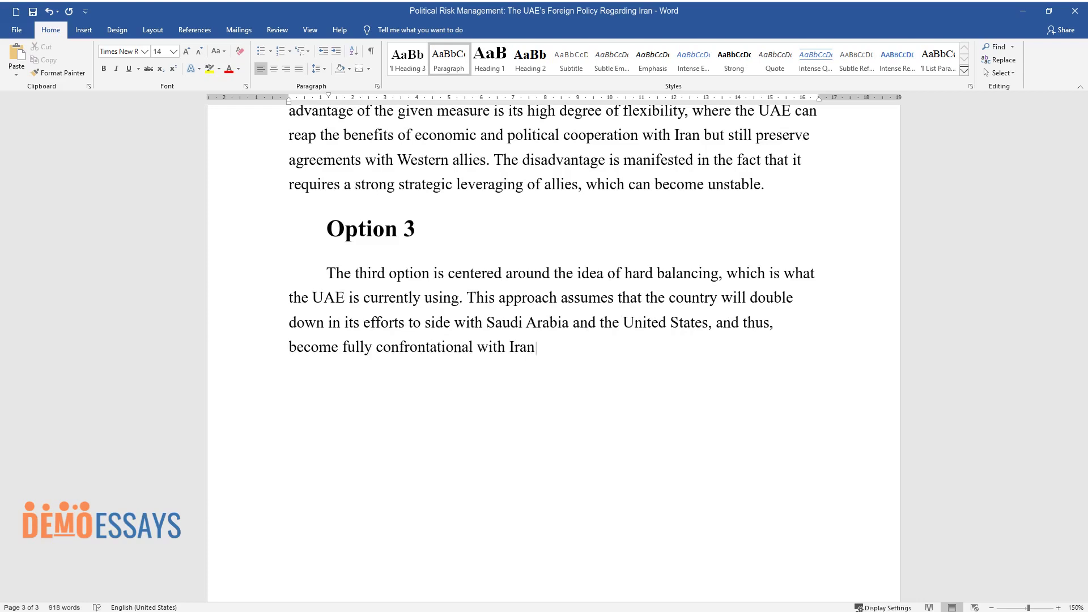
pyautogui.write('. The economic tools are sanctions')
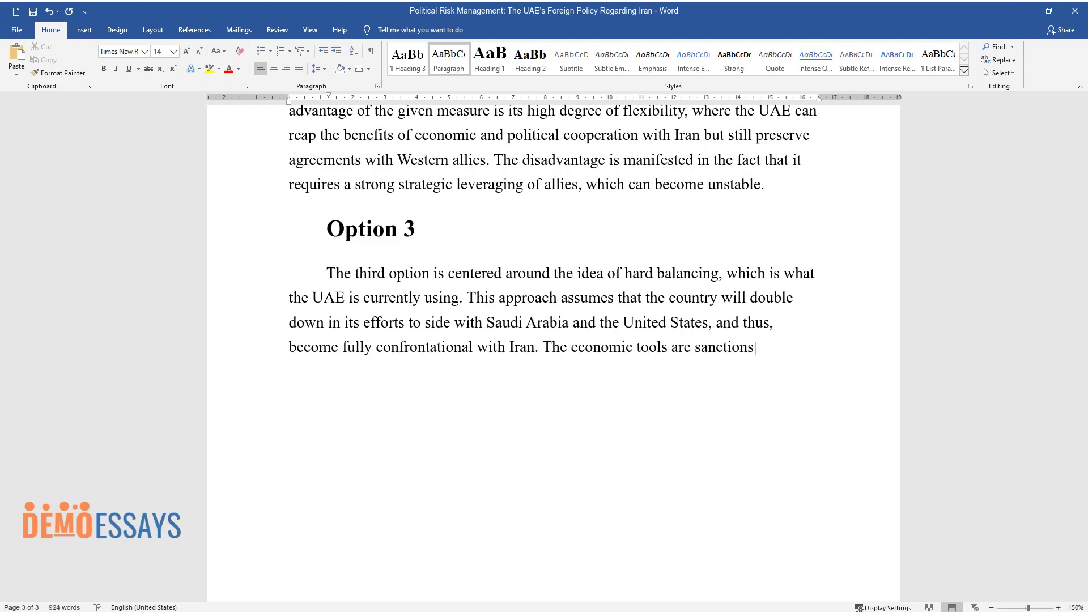
pyautogui.write(' and penalties as well as trade re')
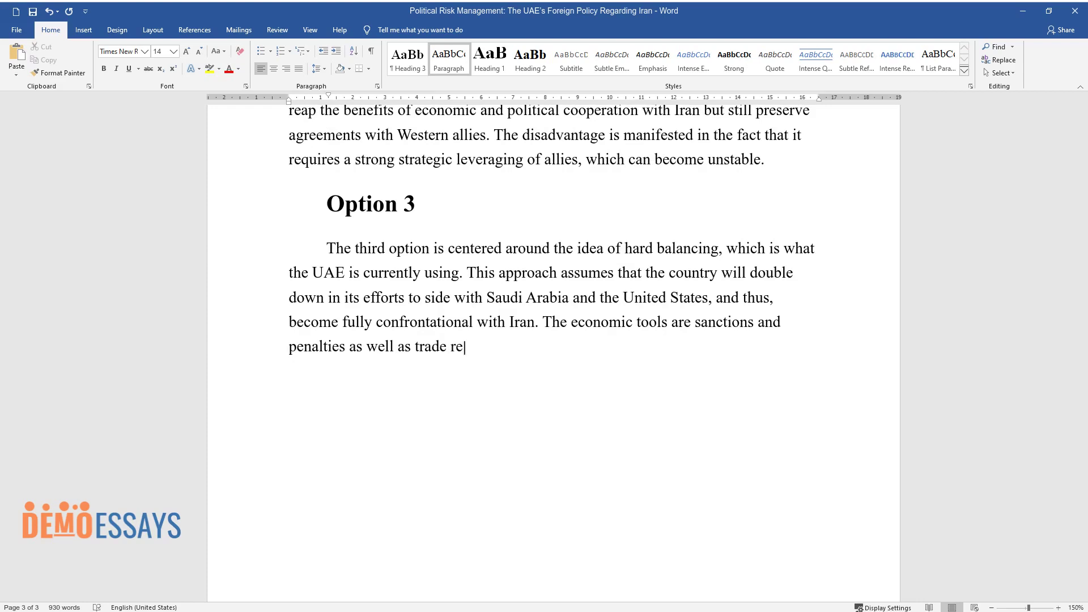
pyautogui.write('strictions. The pros of such a sel')
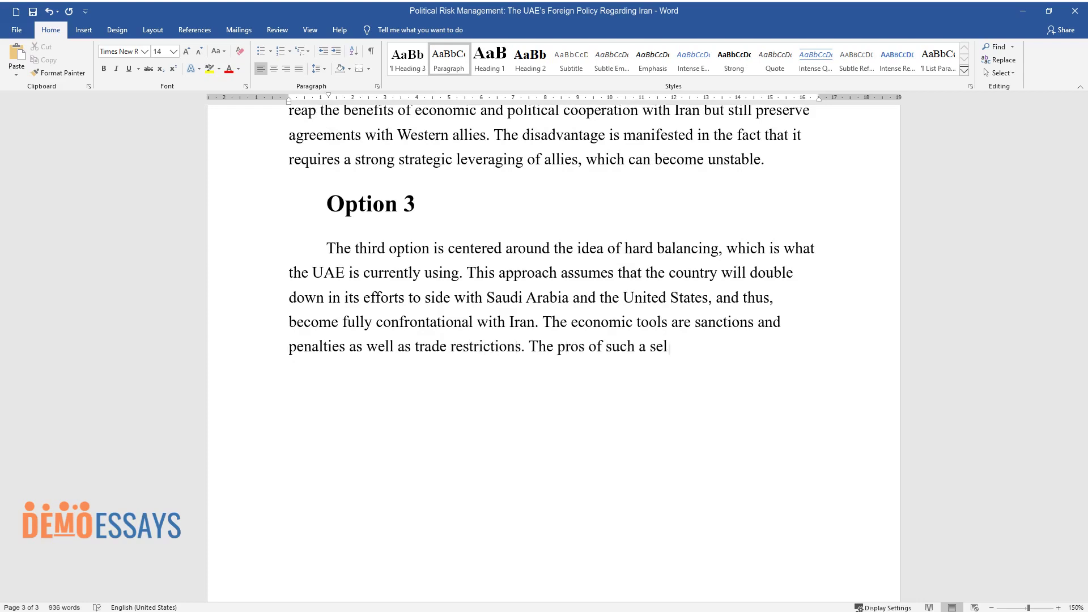
pyautogui.write('ection are stronger ties with its ')
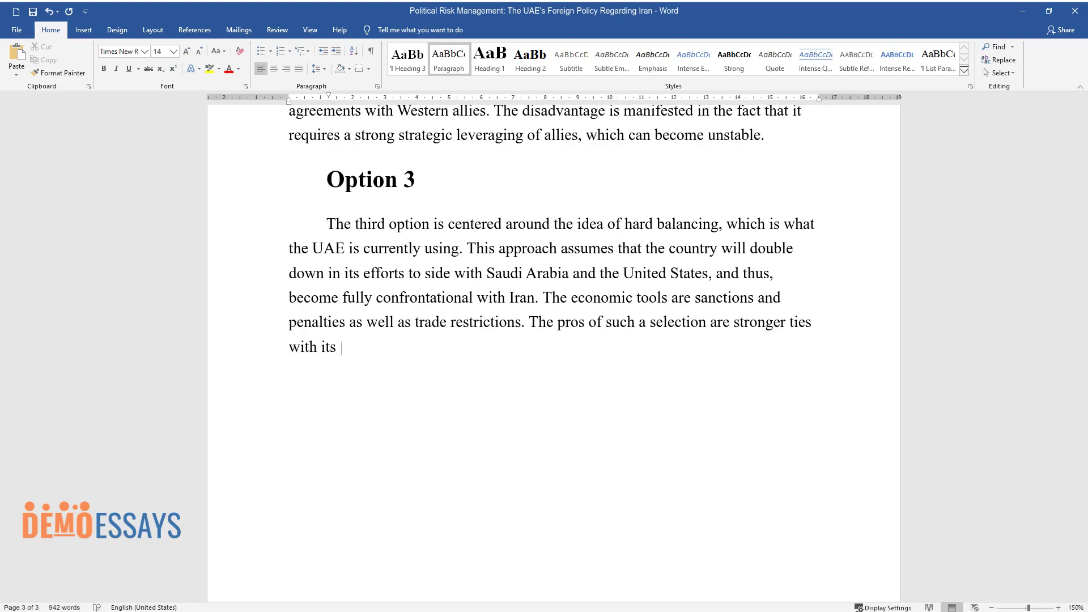
pyautogui.write('Western allies and Saudi Arabia as')
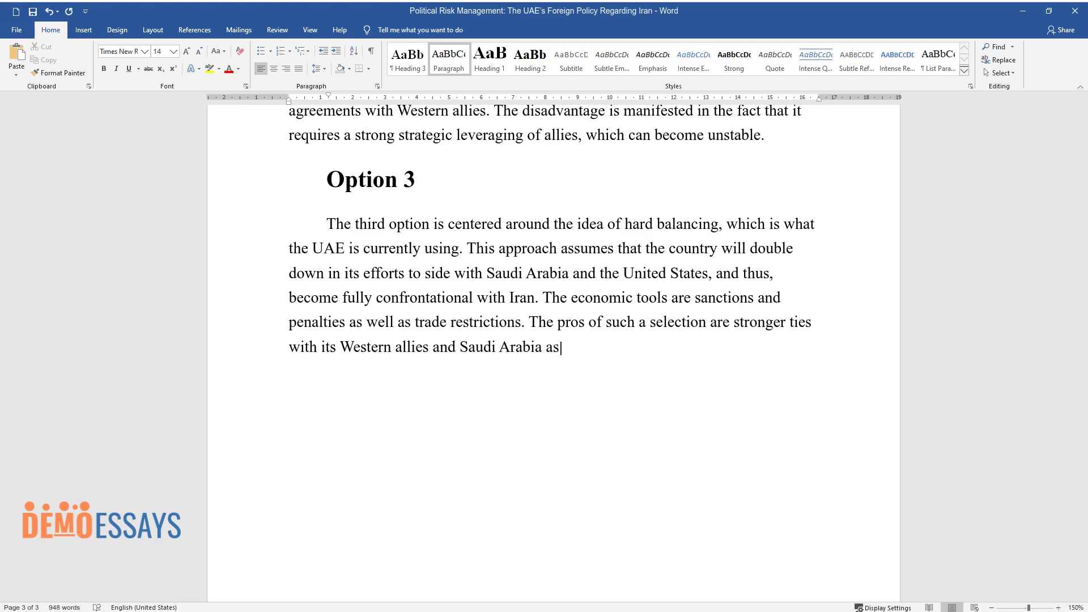
pyautogui.write(' well as a strong regional presenc')
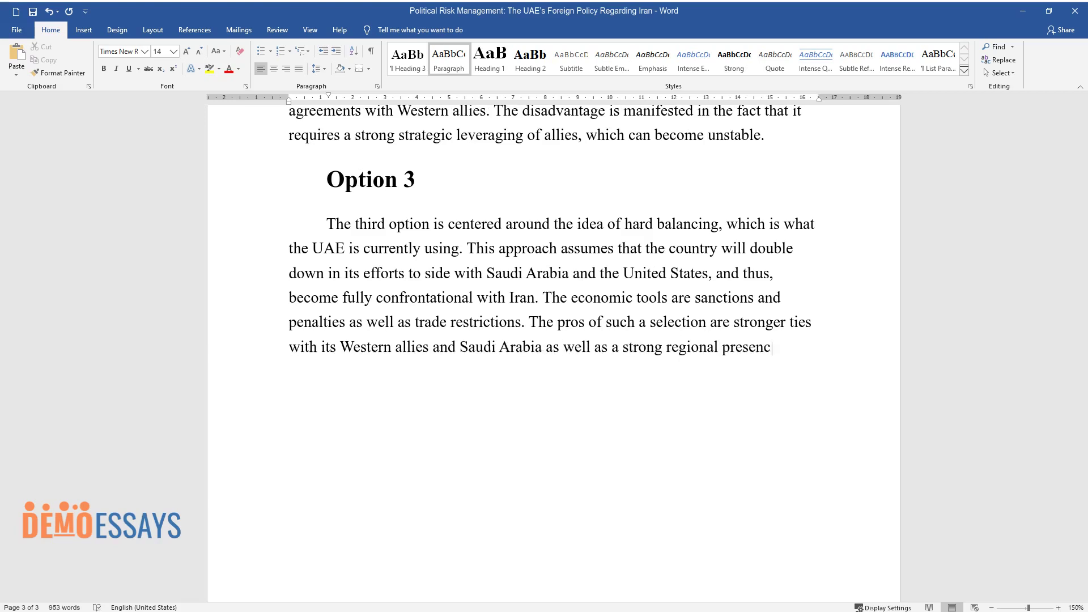
pyautogui.write('e. The disadvantage lies in the no')
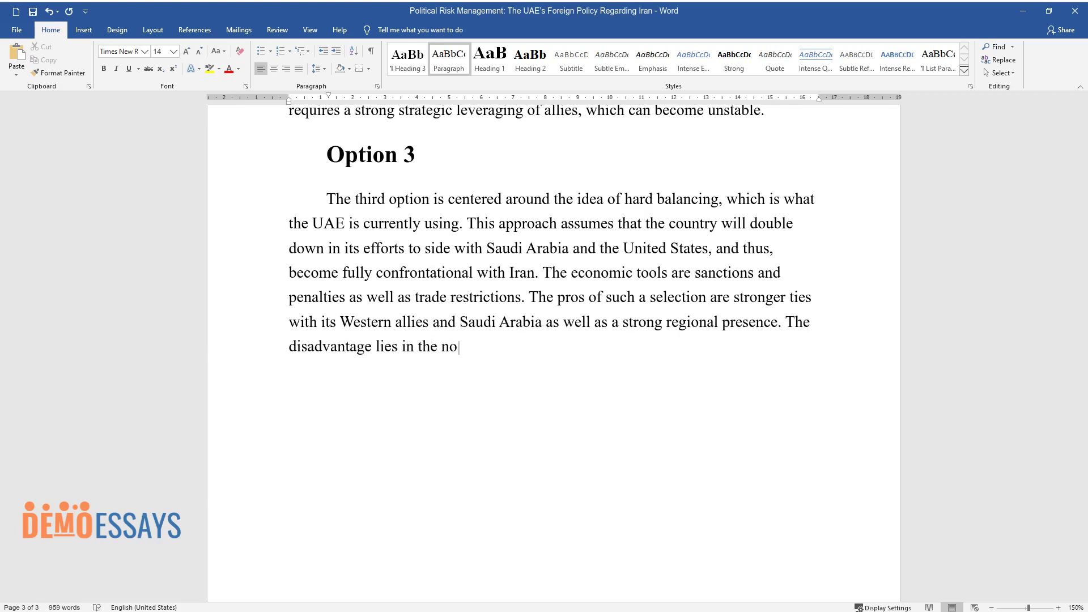
pyautogui.write('tion of a high need for military d')
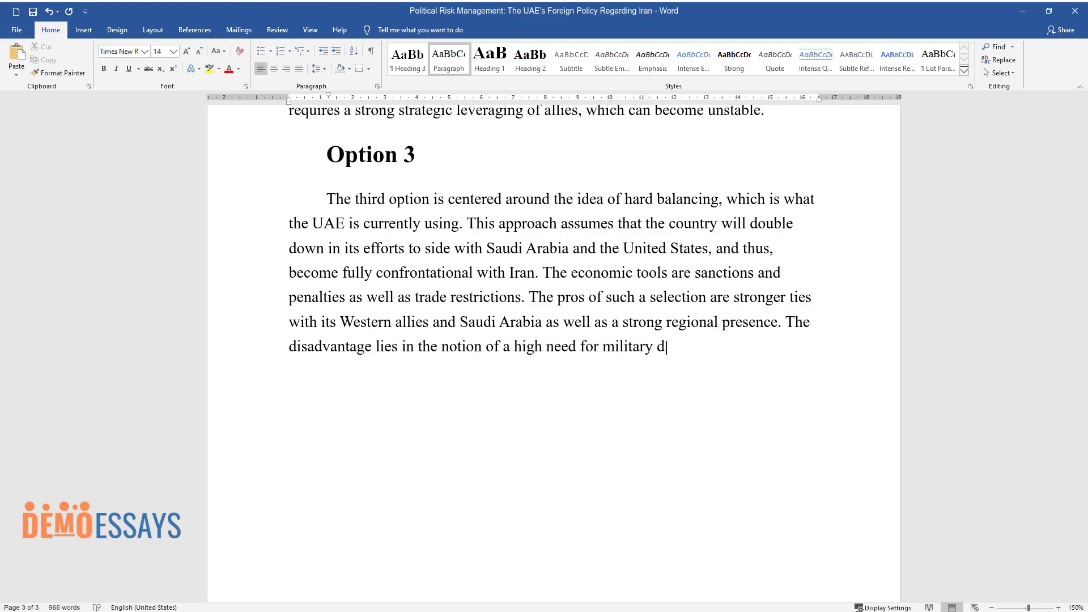
pyautogui.write('evelopment and full engagement in')
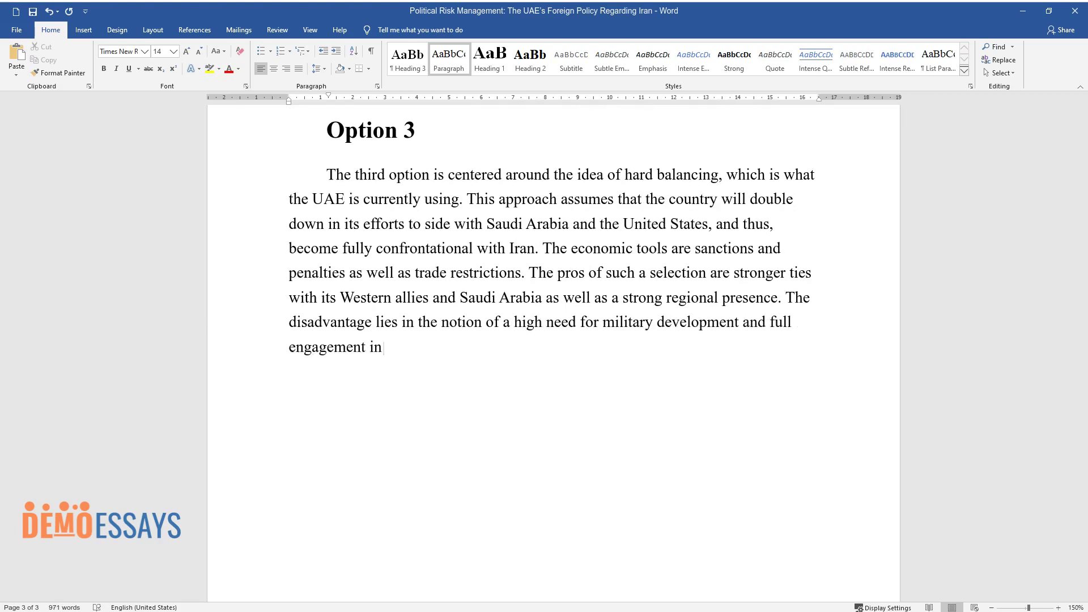
pyautogui.write(' the arms race. In other words, th')
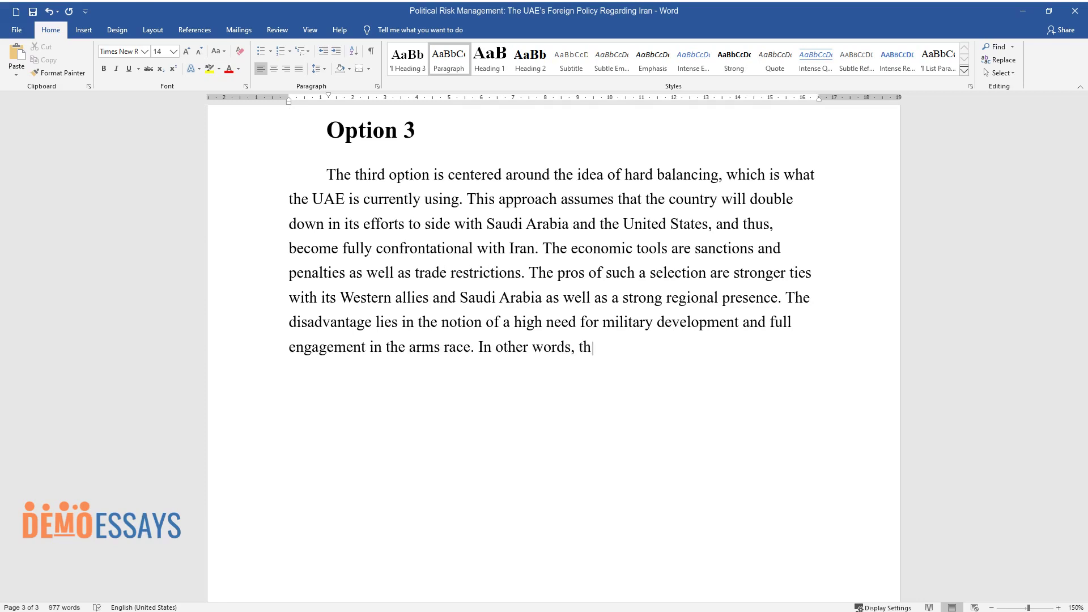
pyautogui.write('e UAE will have to be ready to be ')
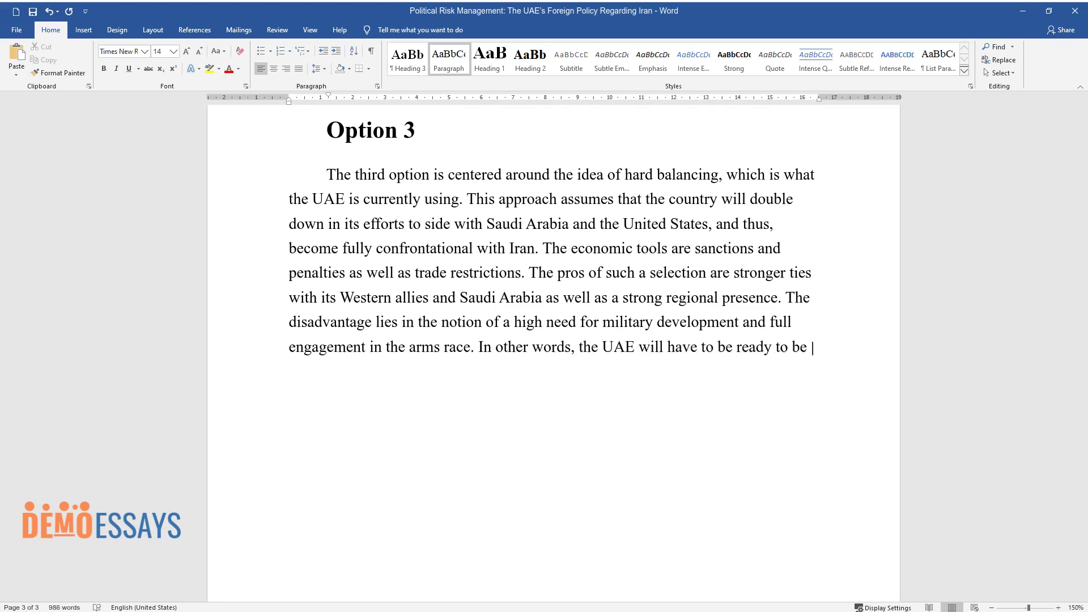
pyautogui.write('involved in confrontational action')
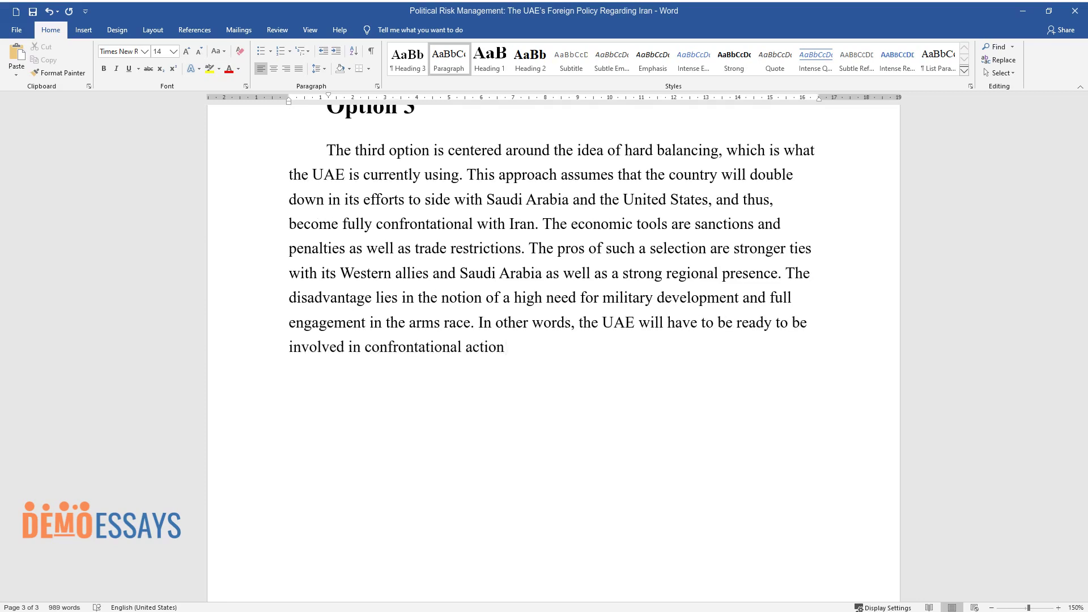
pyautogui.write('s, even if they occur between Iran')
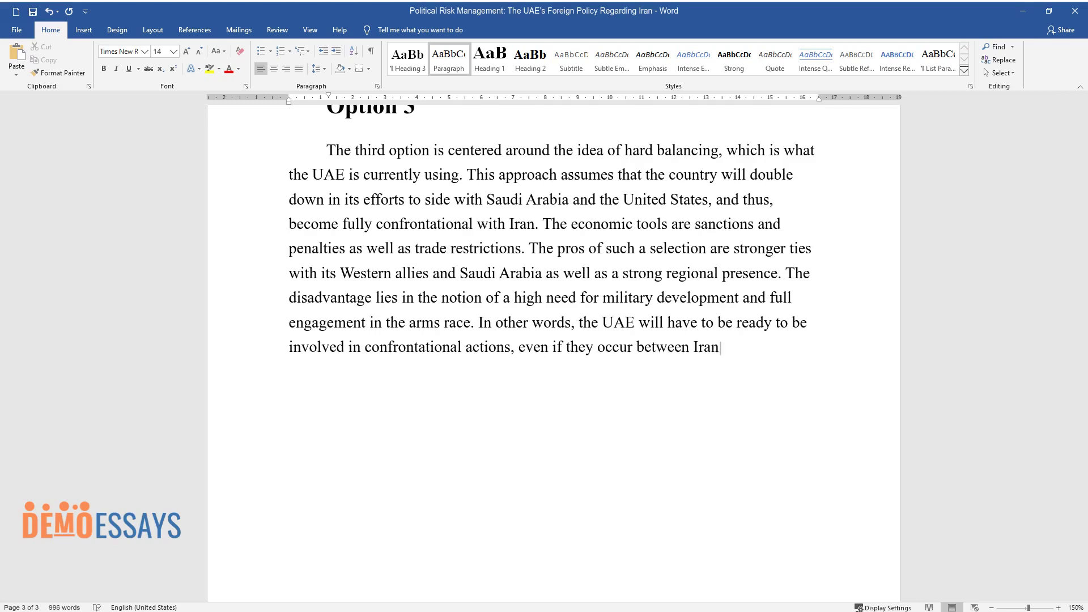
pyautogui.write(' and its allies without th')
pyautogui.write('e countr')
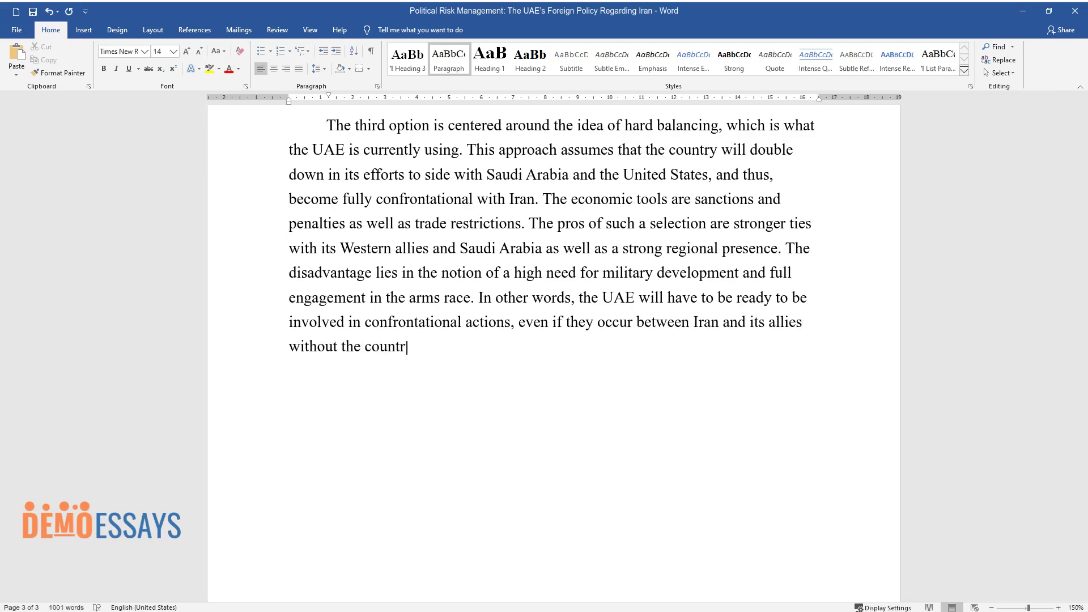
pyautogui.write("y's impact.")
# Add the 'Conclusion' heading and begin 'In conclusion, the UAE's foreign policy regarding Iran…'
pyautogui.hotkey('ctrl', 'Return')
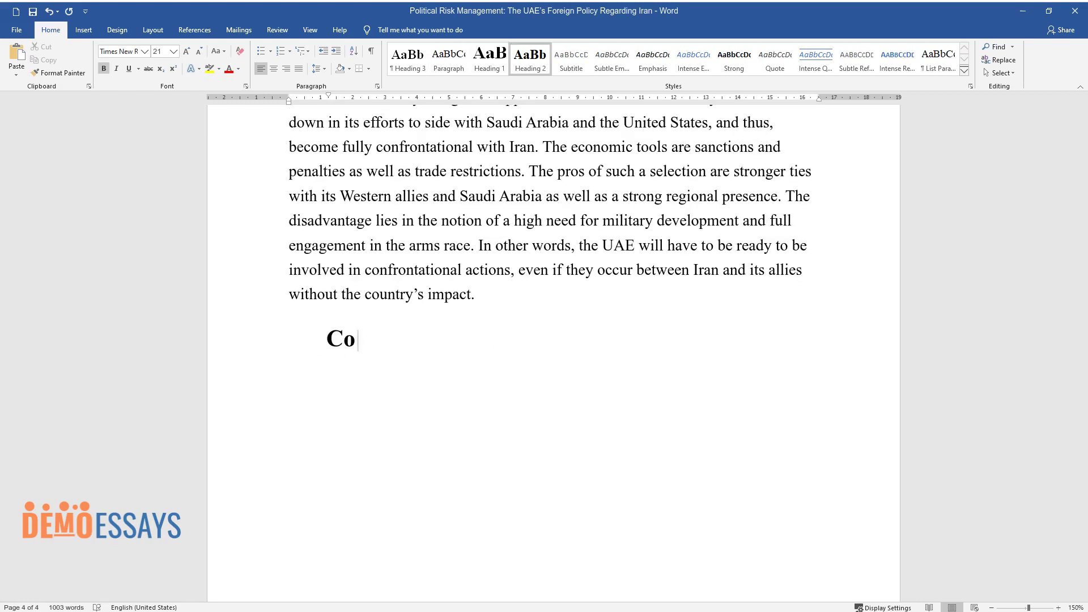
pyautogui.write('nclusion')
pyautogui.press('Return')
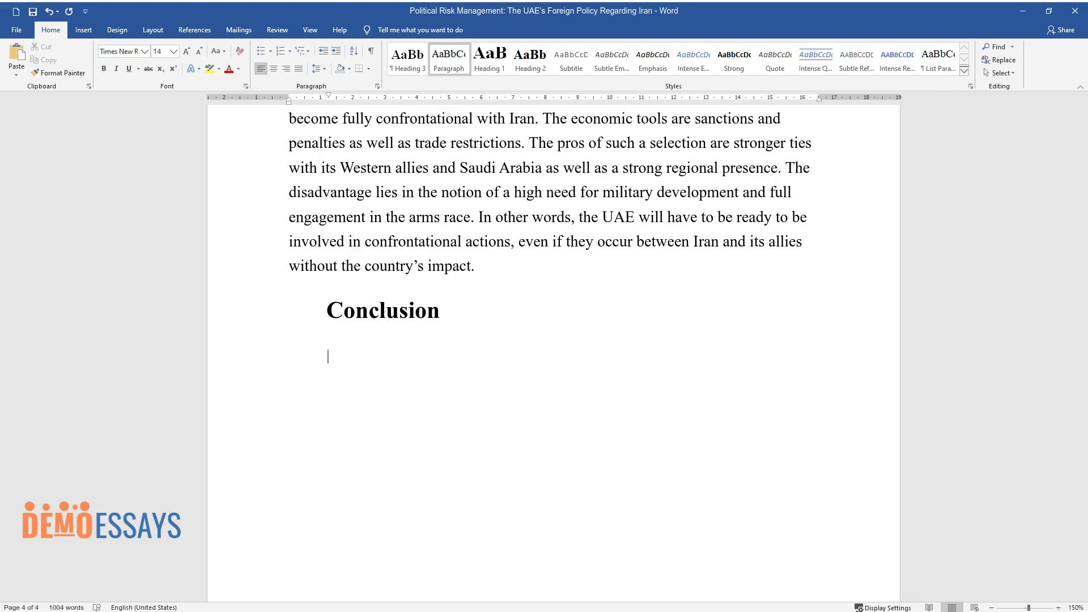
pyautogui.write("In conclusion, the UAE's fo")
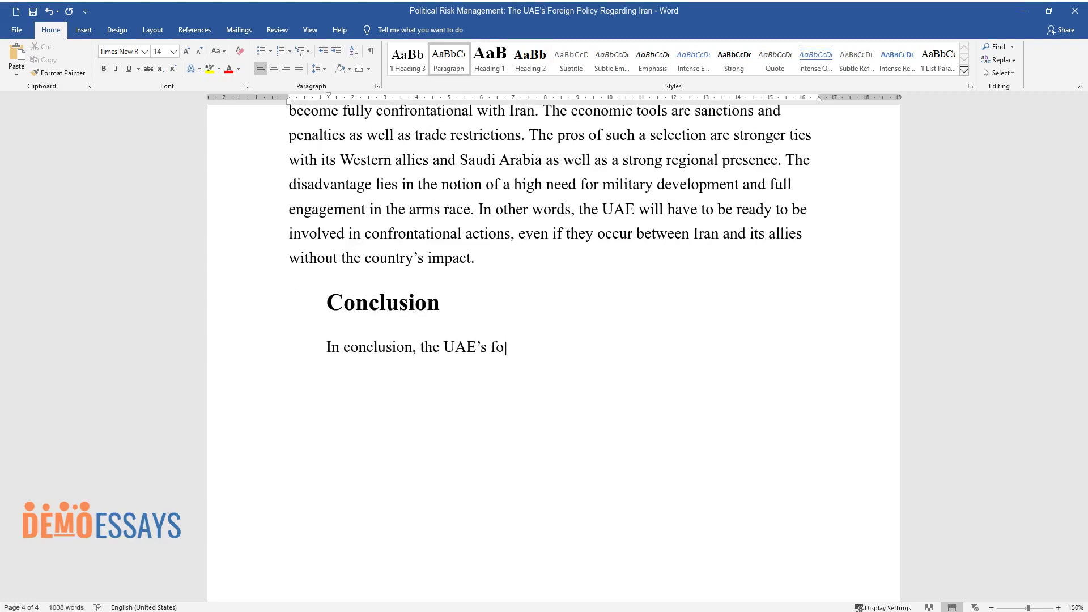
pyautogui.write('reign policy regarding Iran can t')
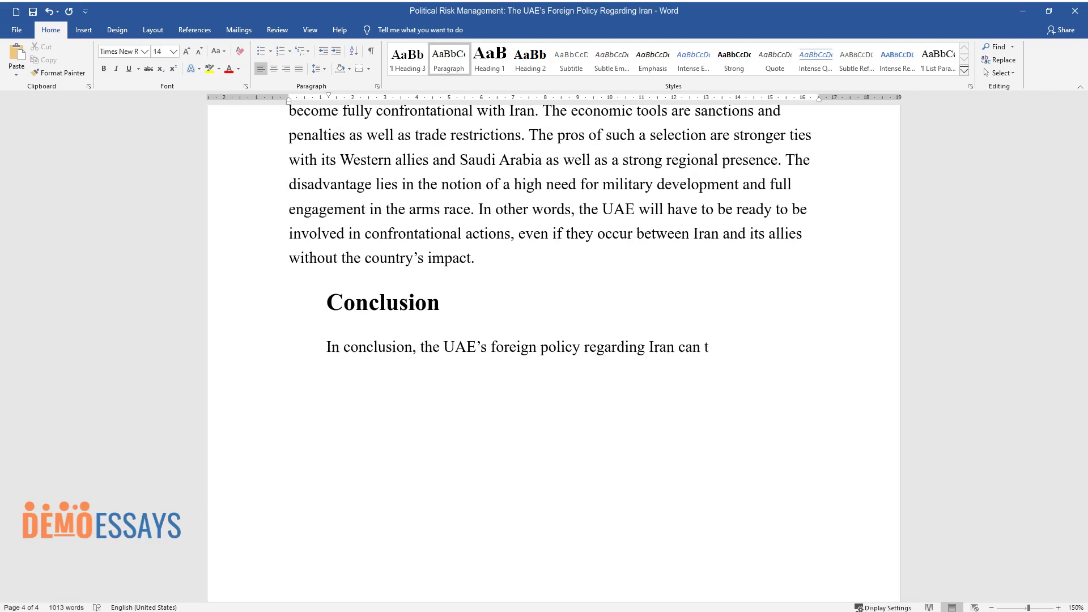
pyautogui.write('ake three main fo')
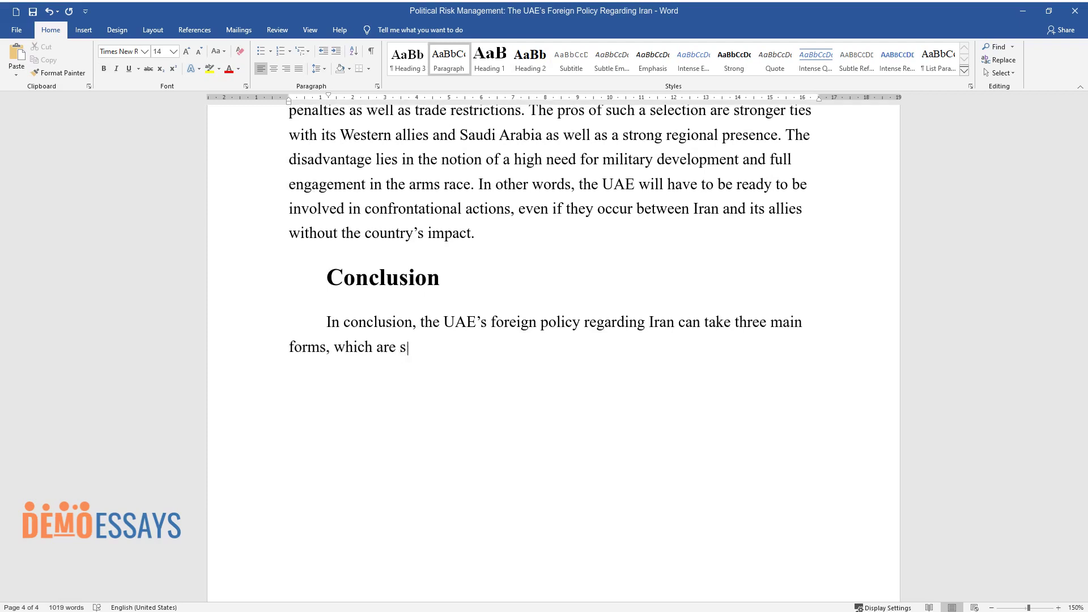
pyautogui.write('rms, which are soft balancing, strategic hedging,')
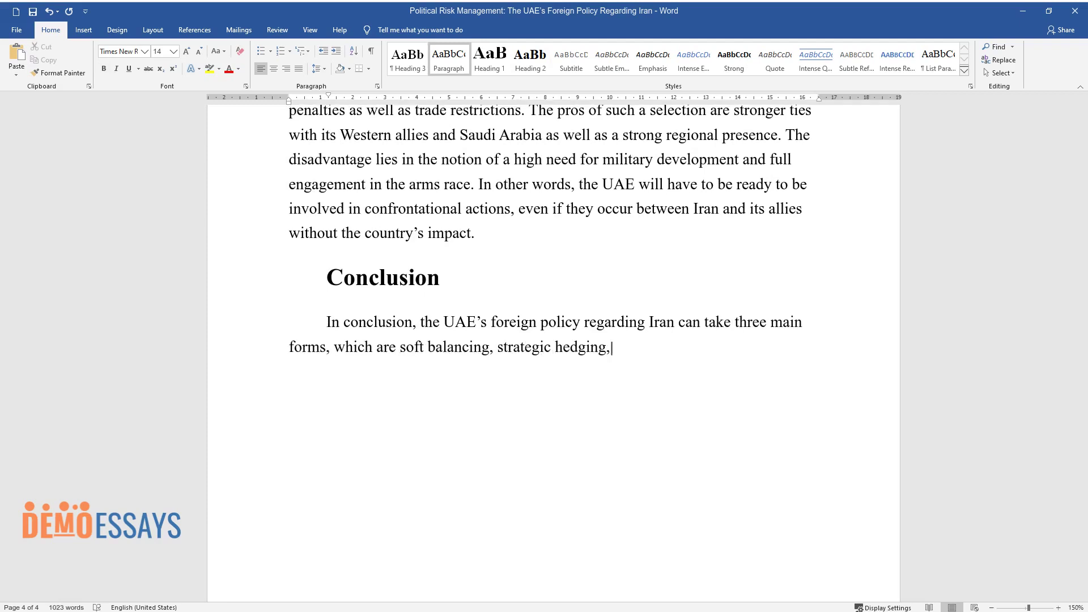
pyautogui.write(' and hard balancing. Each of the')
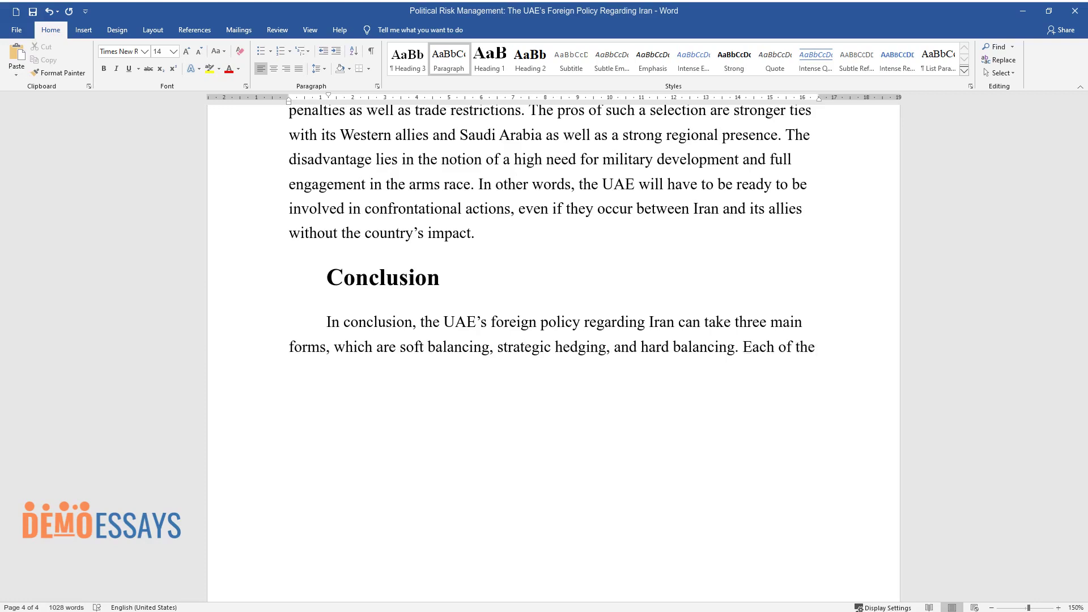
pyautogui.write('se approaches provides a wide ran')
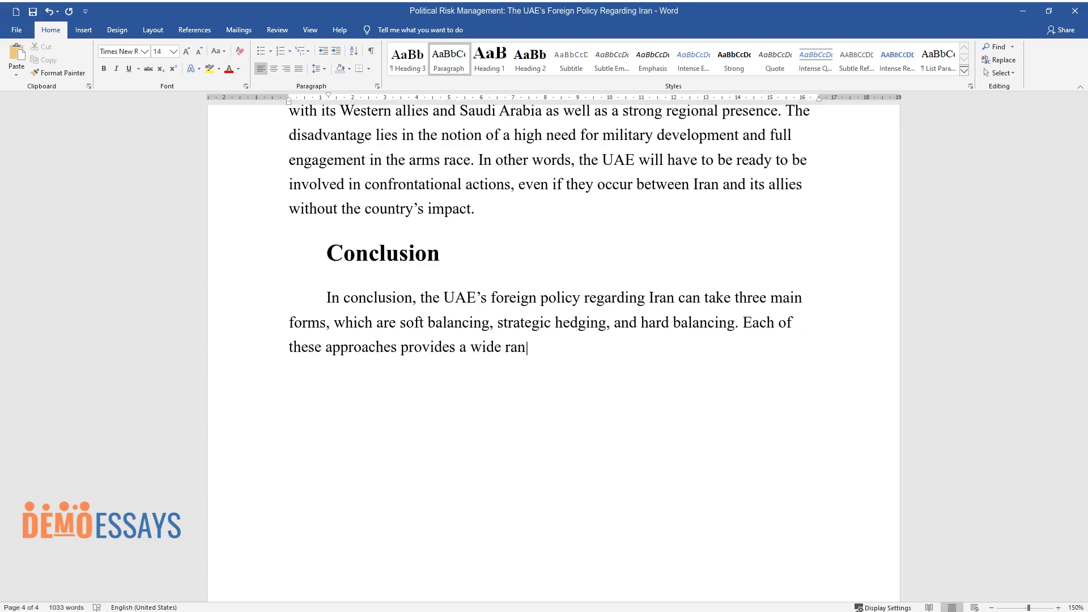
pyautogui.write('ge of benefits as well as ramific')
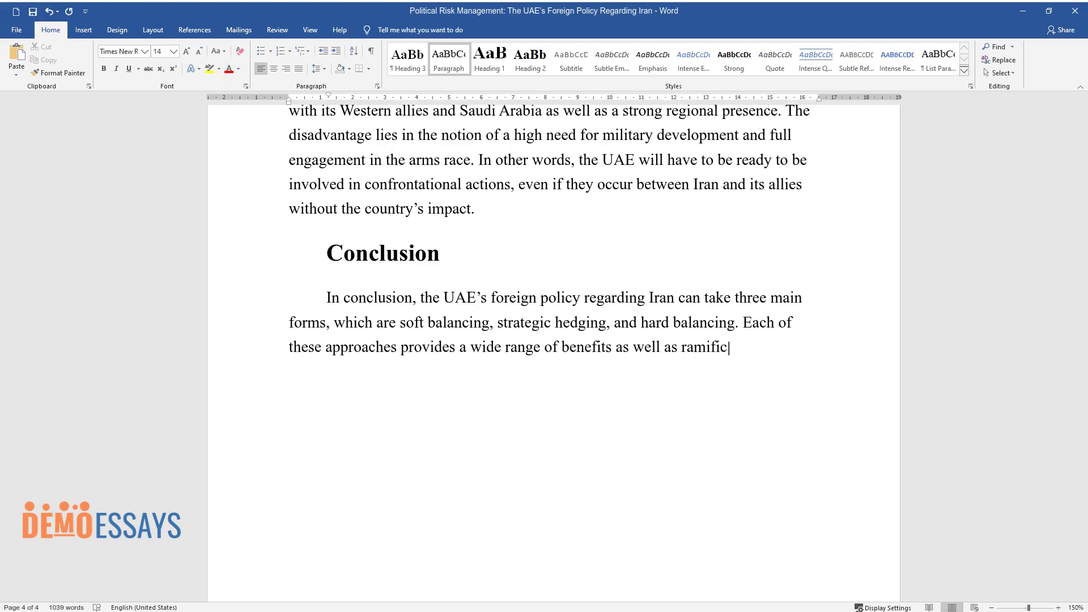
pyautogui.write('ations. The former heavi')
pyautogui.write('ly relies')
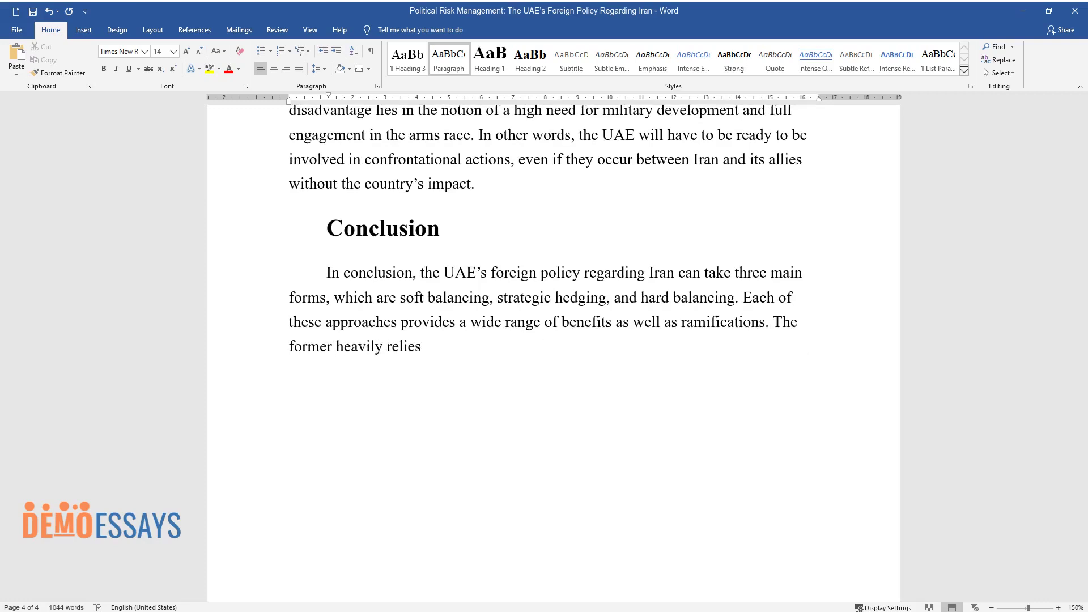
pyautogui.write(' on diplomacy and is unsustainabl')
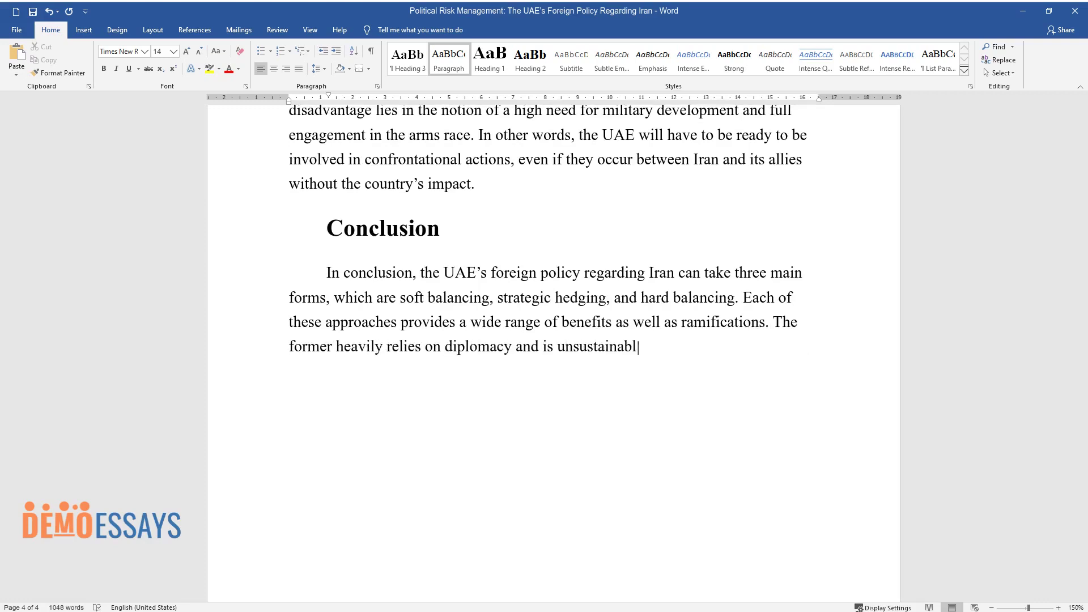
pyautogui.write('e, whereas the second option req')
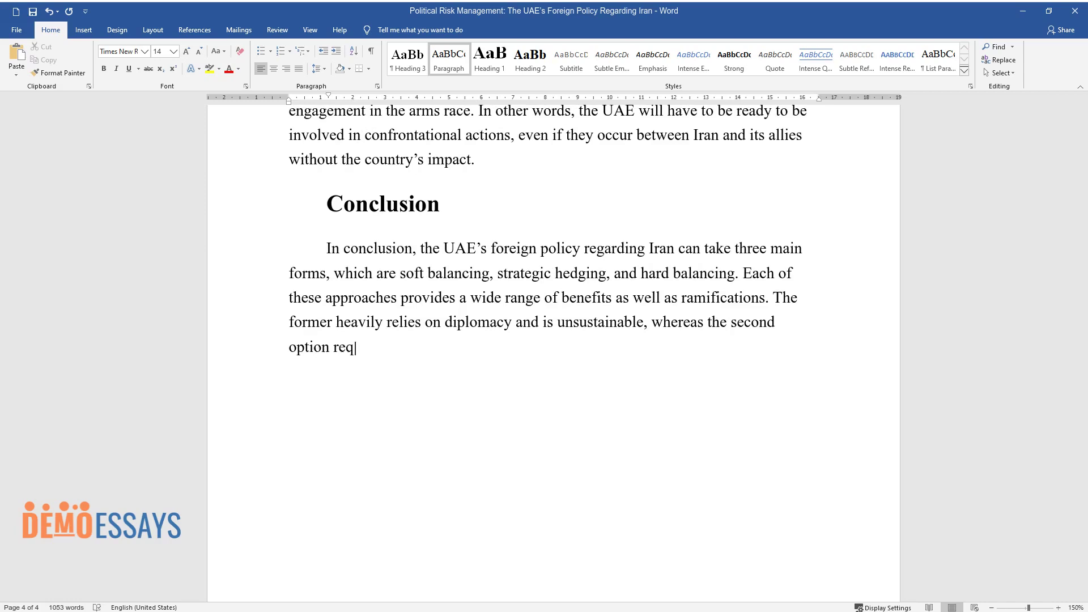
pyautogui.write('uires strategic thinking, and the')
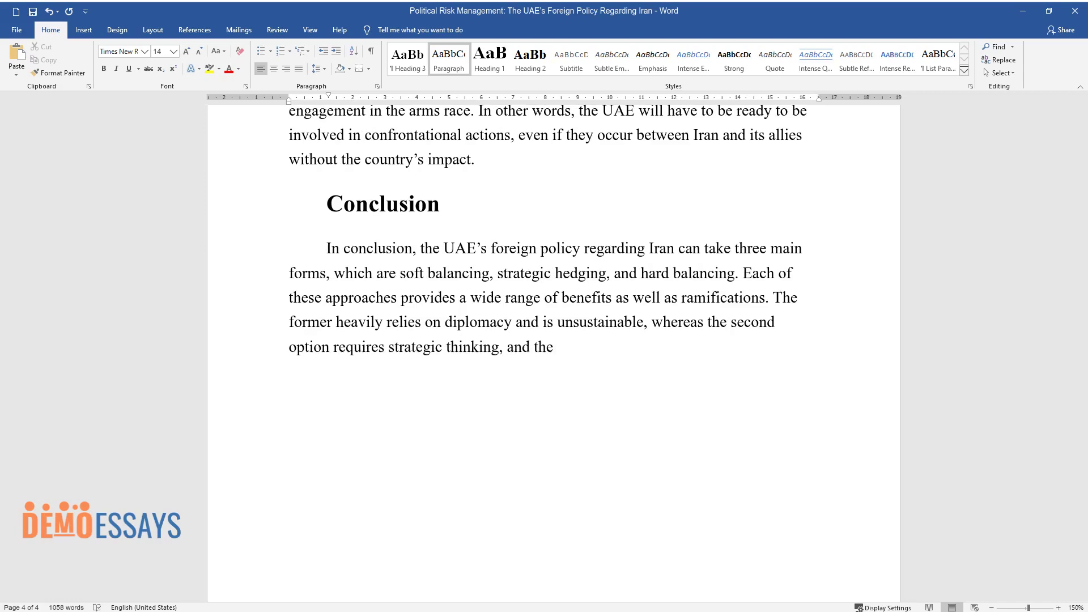
pyautogui.write(' latter is highly confrontational')
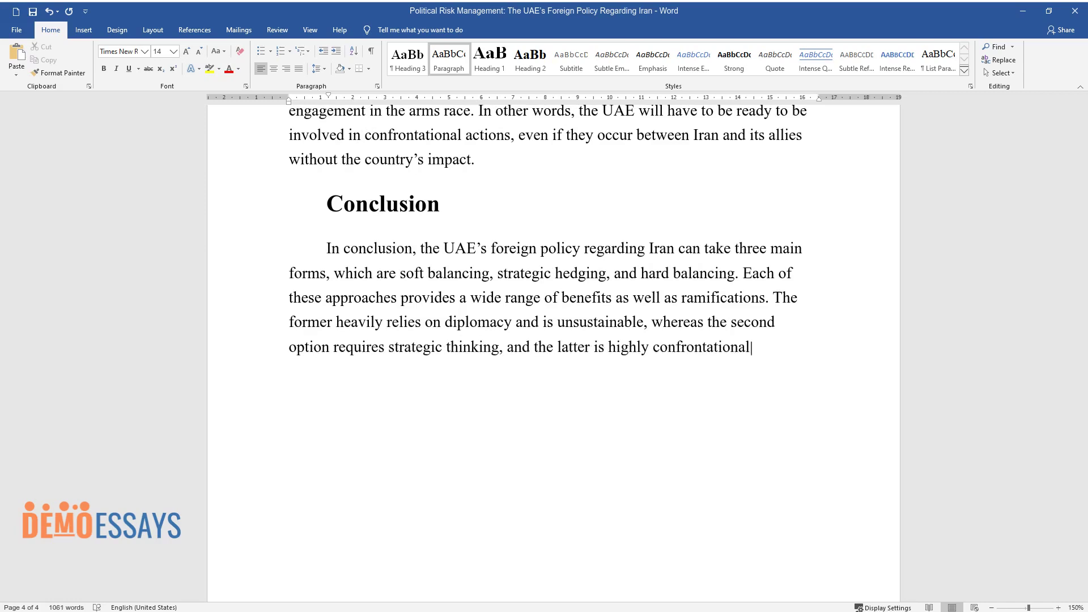
pyautogui.write(', which makes the UAE militantly ')
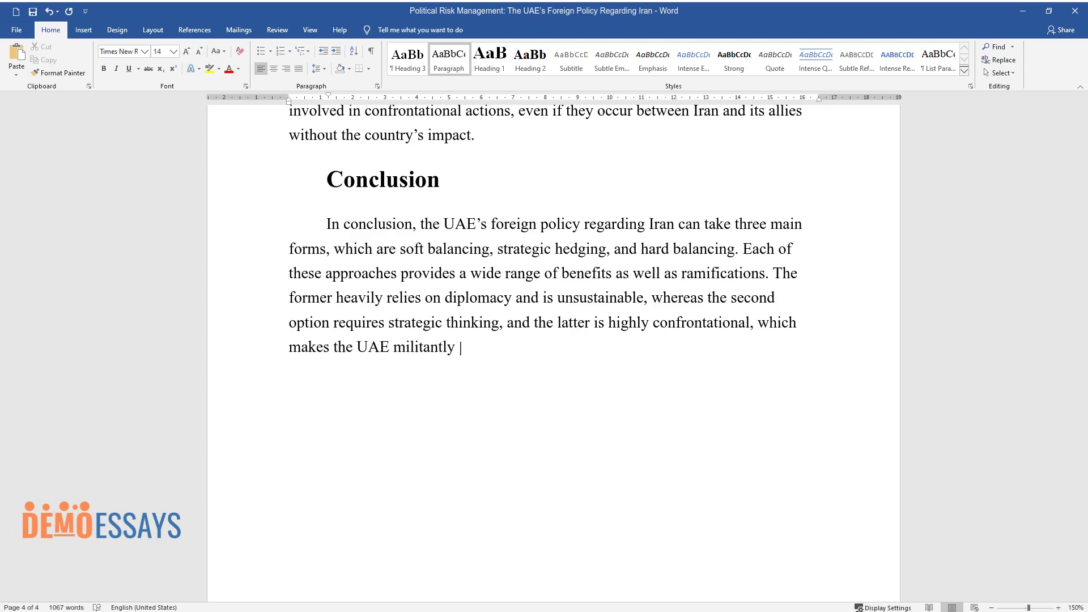
pyautogui.write('aggressive. The most plausible op')
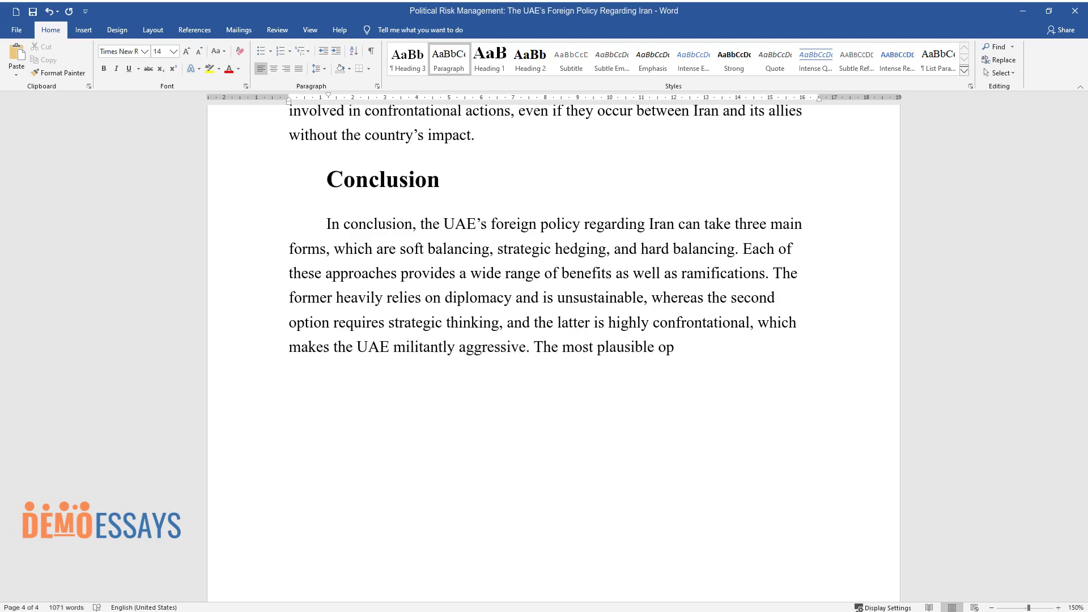
pyautogui.write('tion is hedging, which i')
pyautogui.write('s why th')
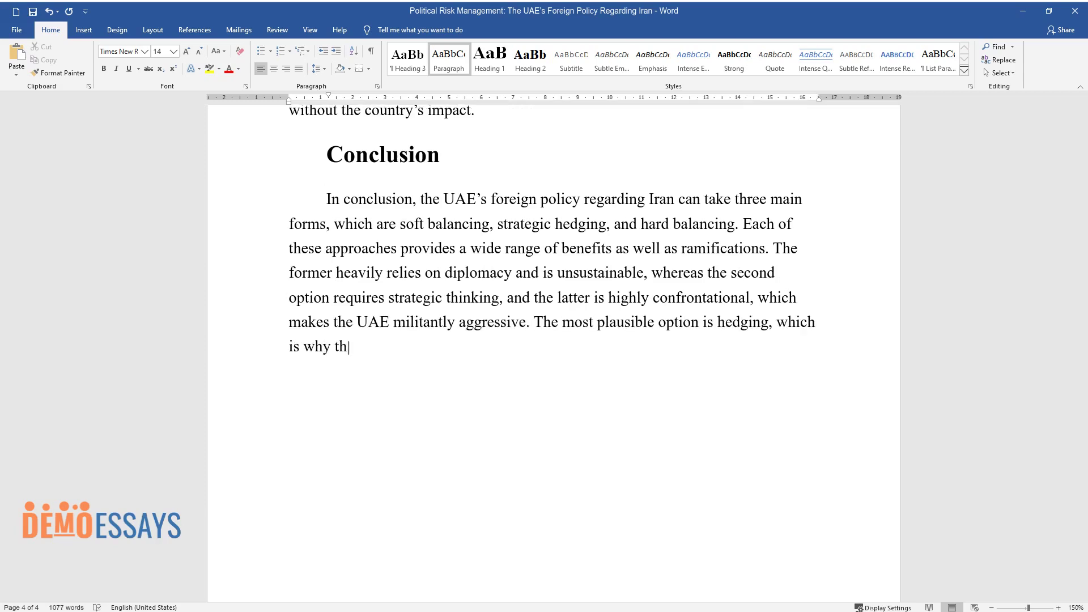
pyautogui.write('e UAE needs to revert from the co')
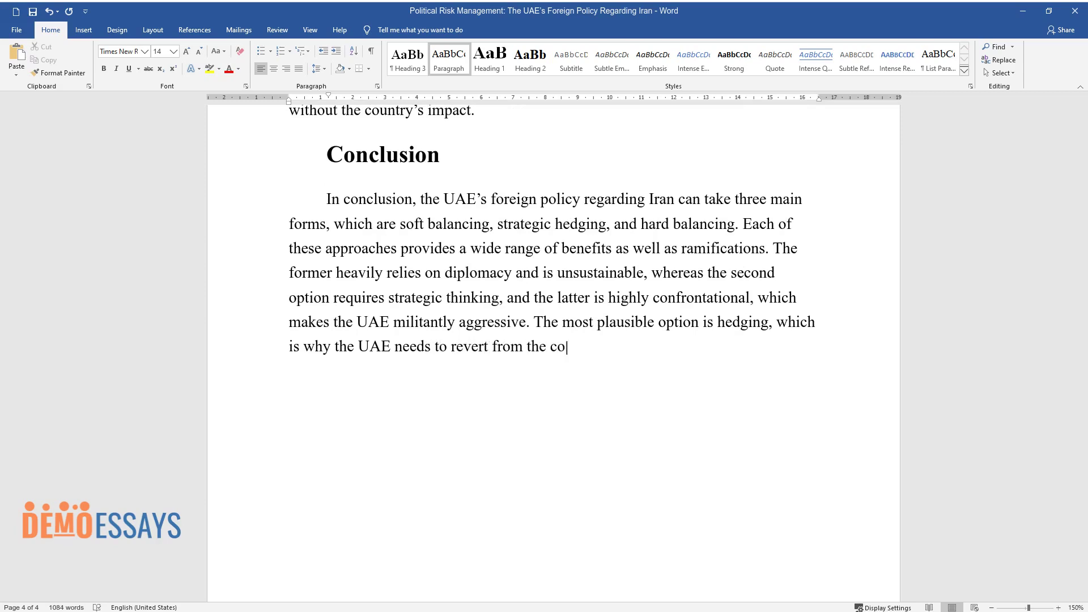
pyautogui.write('ntemporary hard-balancing approa')
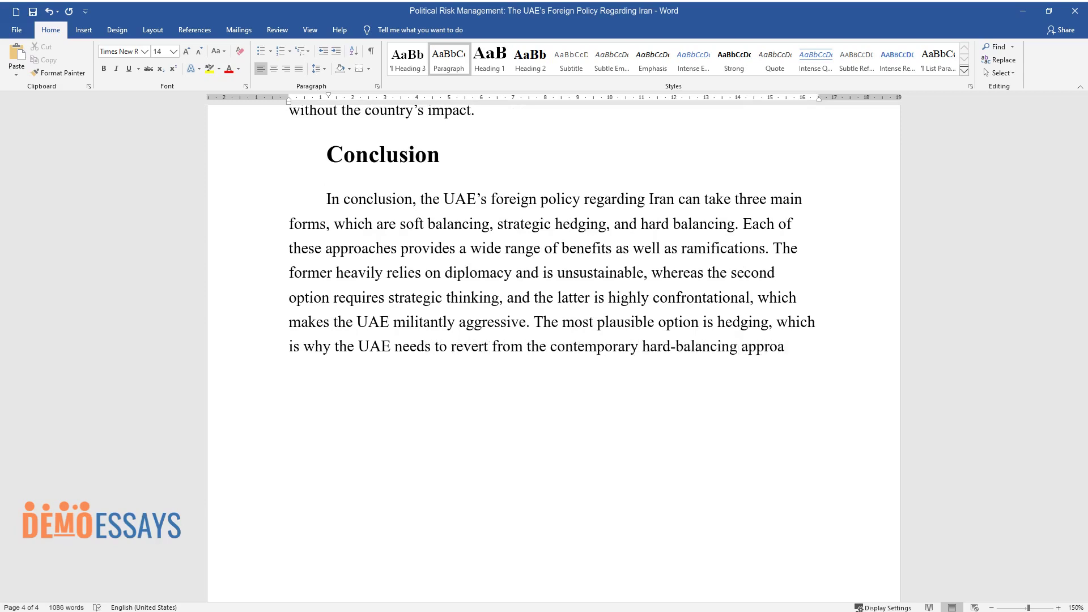
pyautogui.write('ch. With current economic and mil')
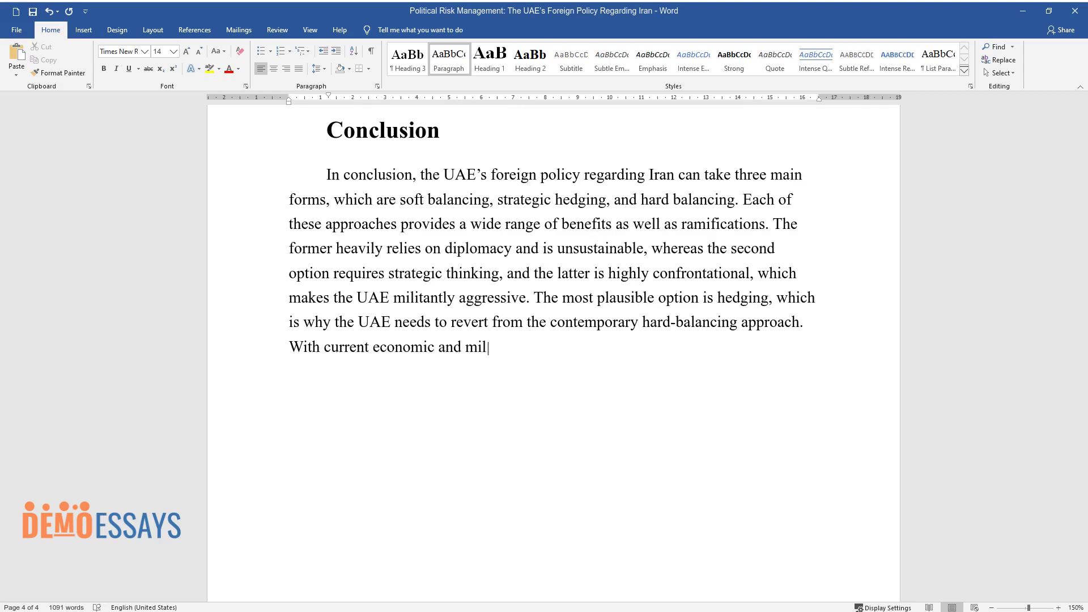
pyautogui.write('itary strength, it will be easier')
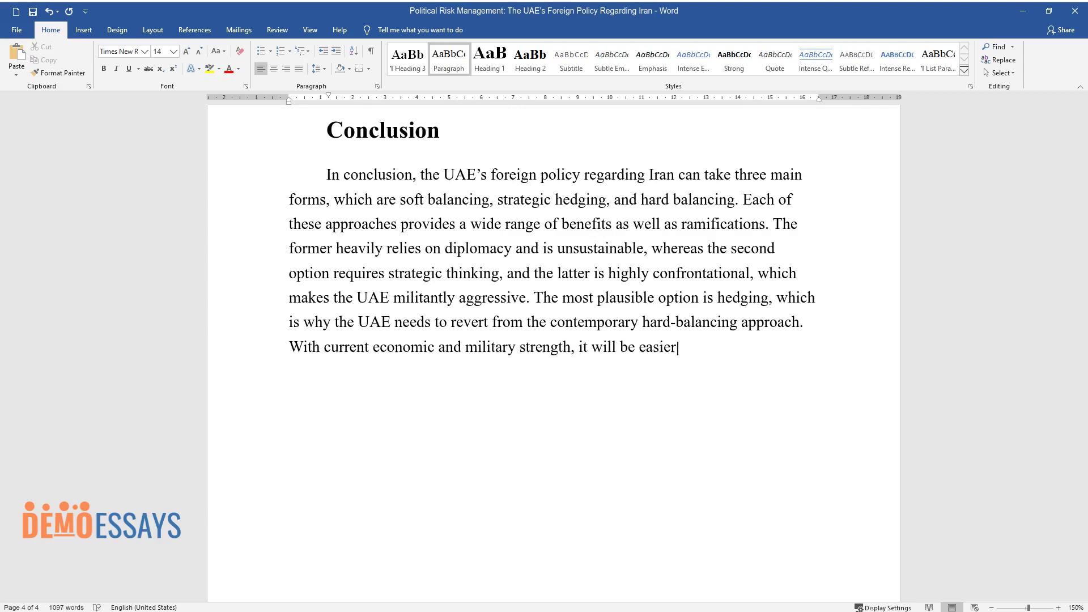
pyautogui.write(' to hedge than previousl')
pyautogui.write('y. It als')
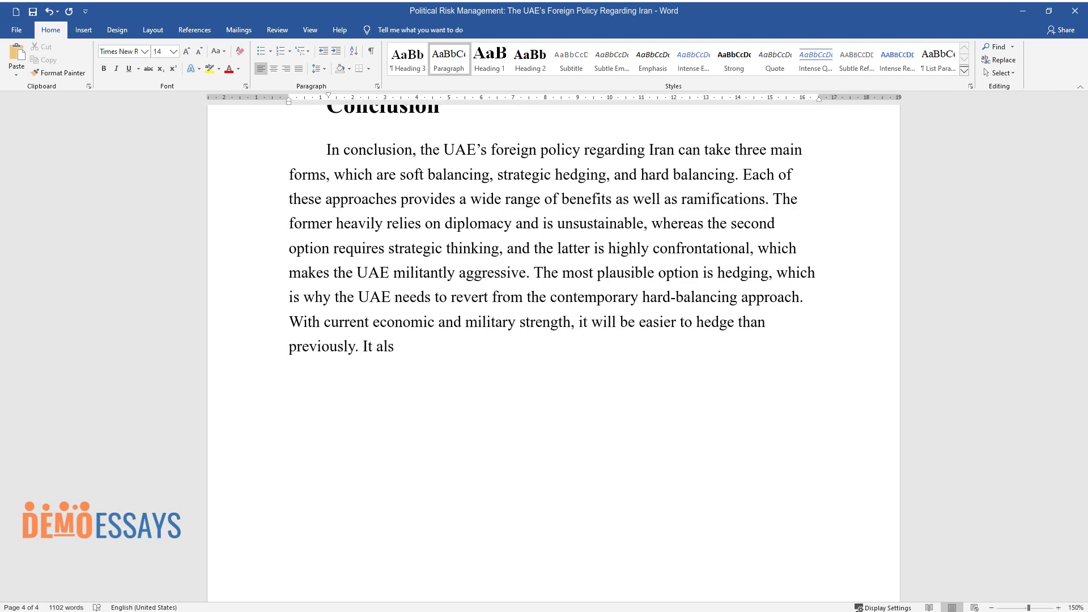
pyautogui.write('o provides sustainable neutrality')
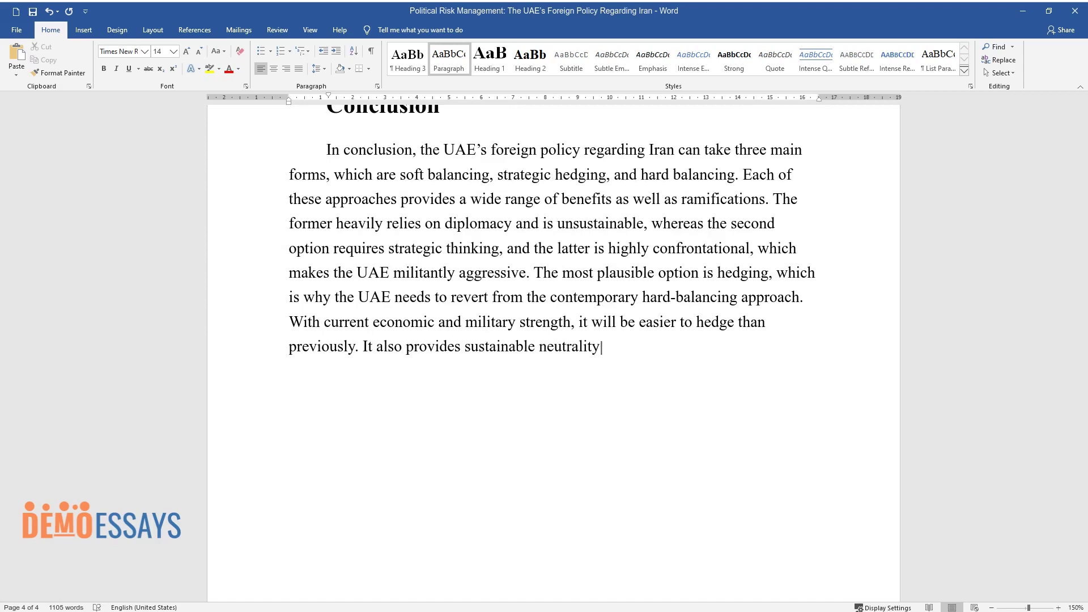
pyautogui.write(', which is achieved by mixing bo')
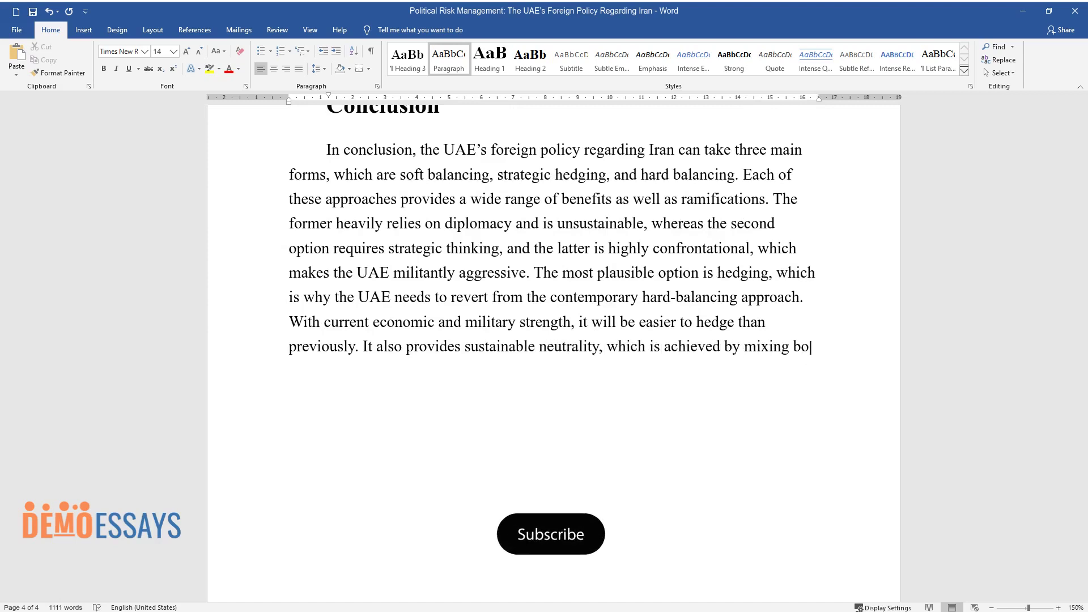
pyautogui.write('th confrontation and cooperation-')
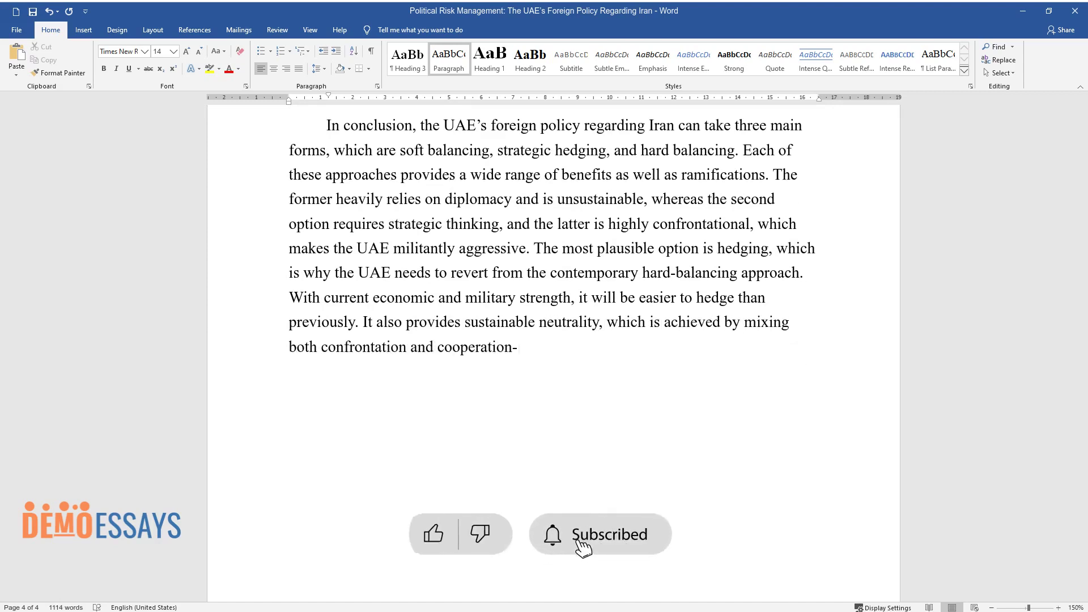
pyautogui.write('based approaches, and thus, it al')
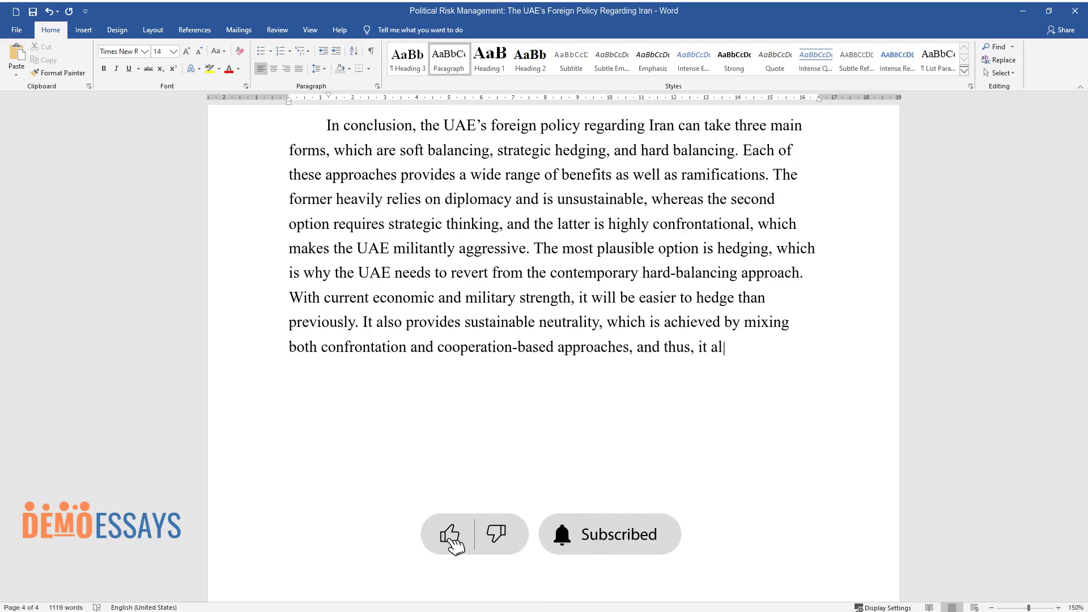
pyautogui.write('lows the UAE to benefit from Iran')
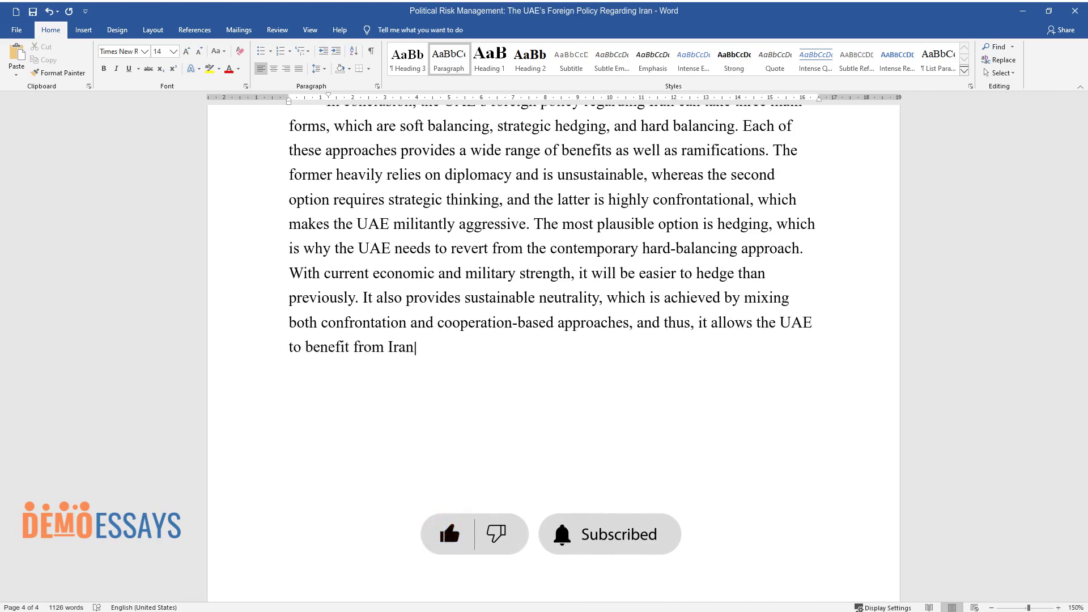
pyautogui.write(' and retain its allies in the West.')
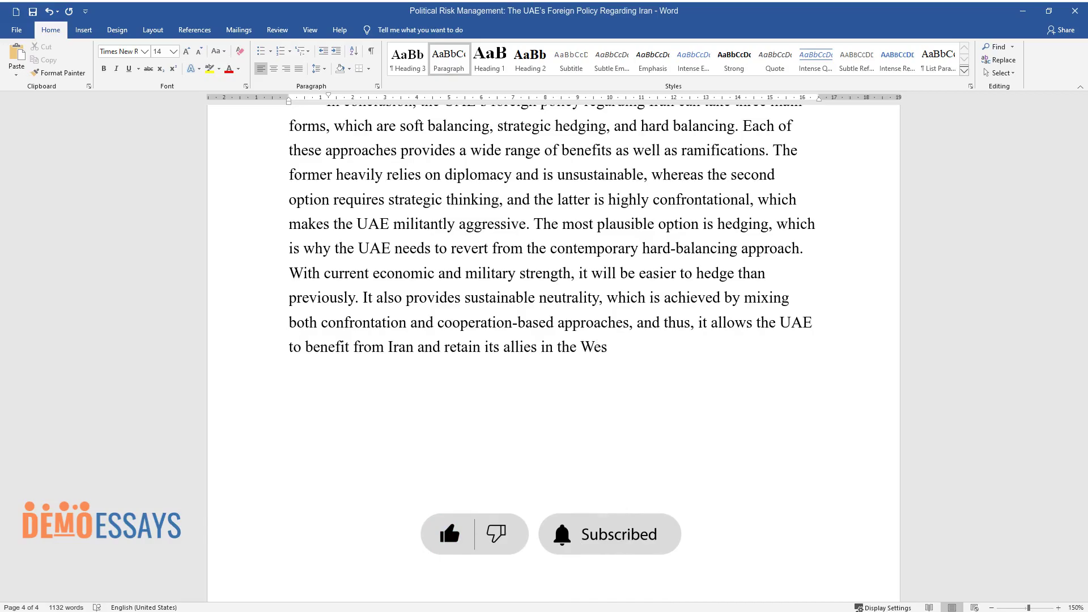